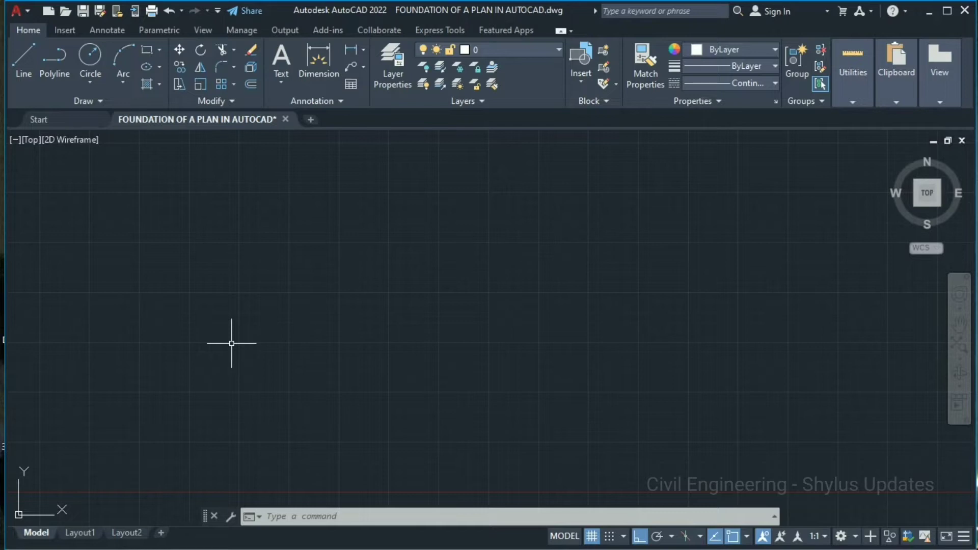
- Draw a closed rectangle from connected lines, 4' long and 1'9" high, as the foundation base
text(l)
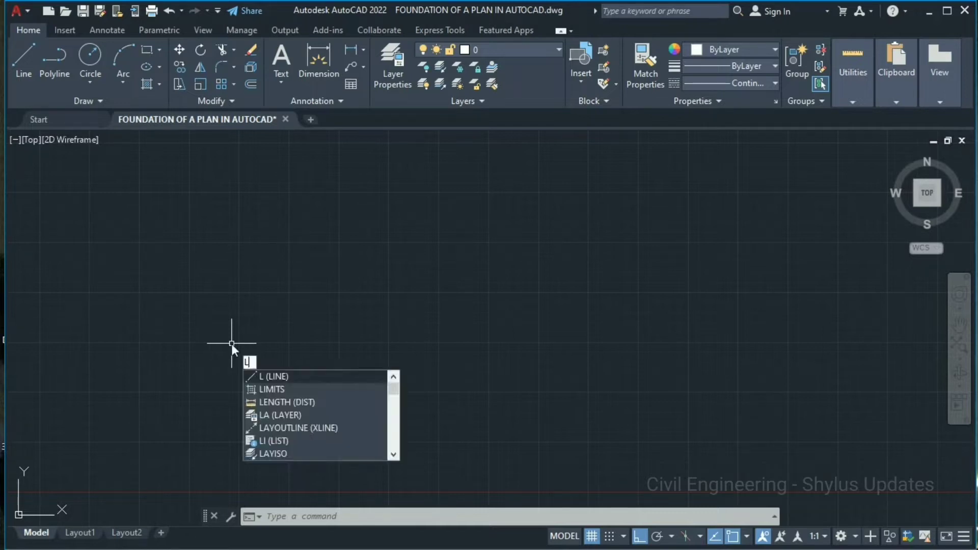
key(Return)
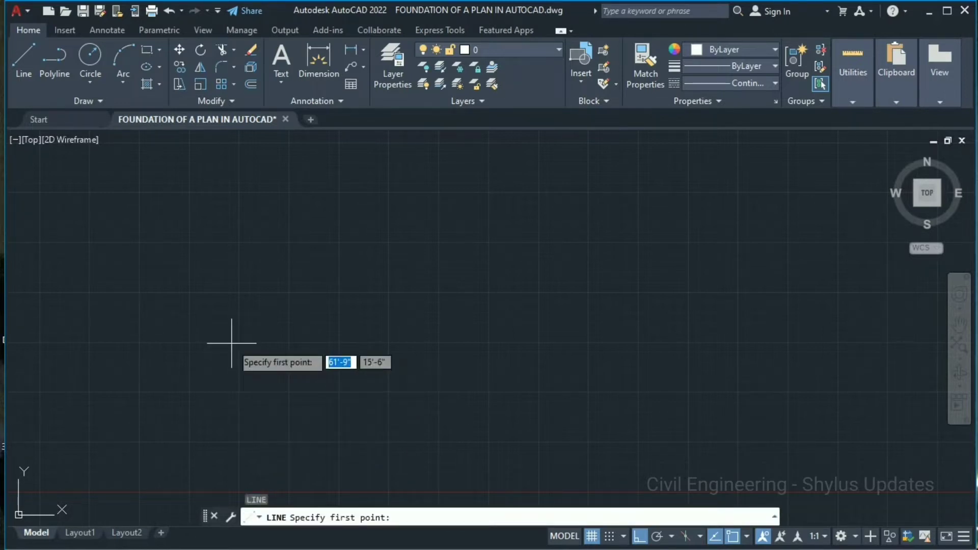
click(242, 380)
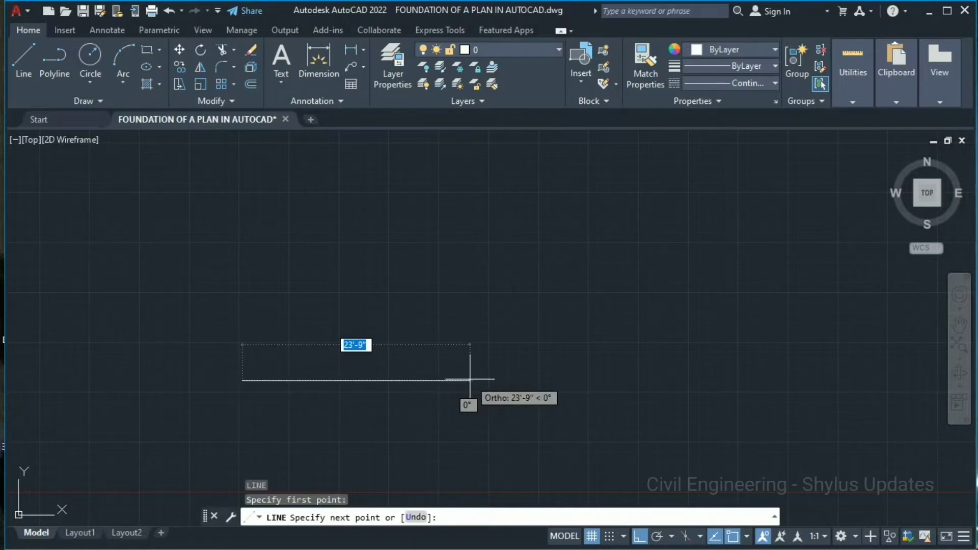
text(4')
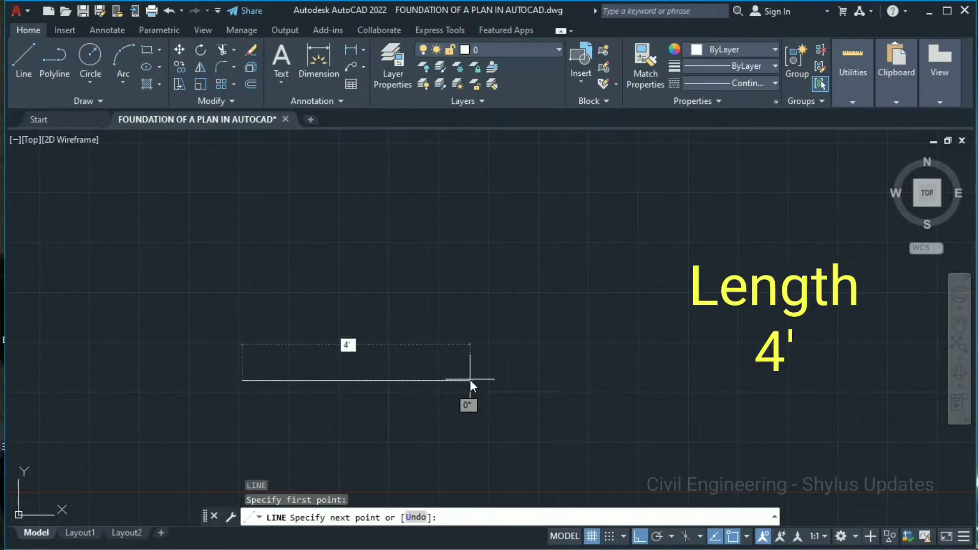
key(Return)
scroll(387, 331, up, 3)
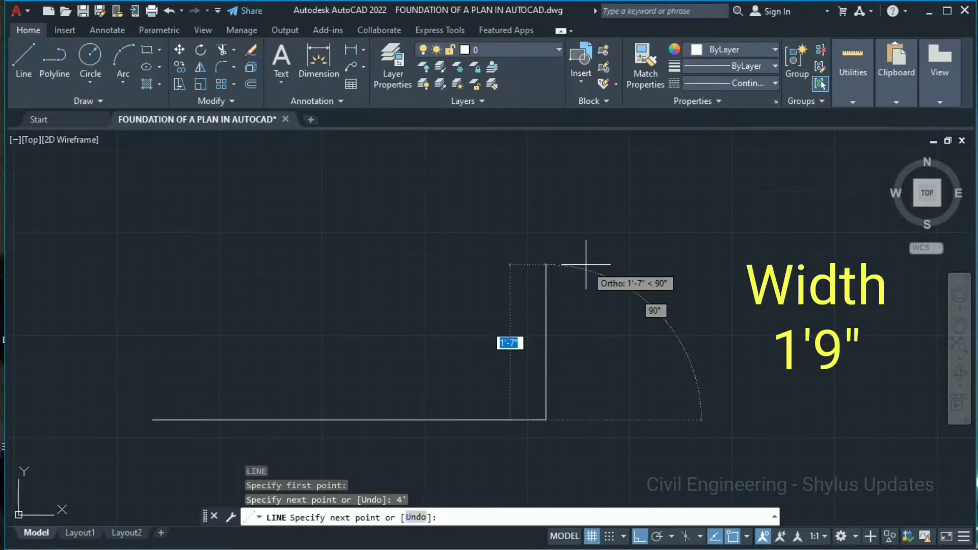
text(1')
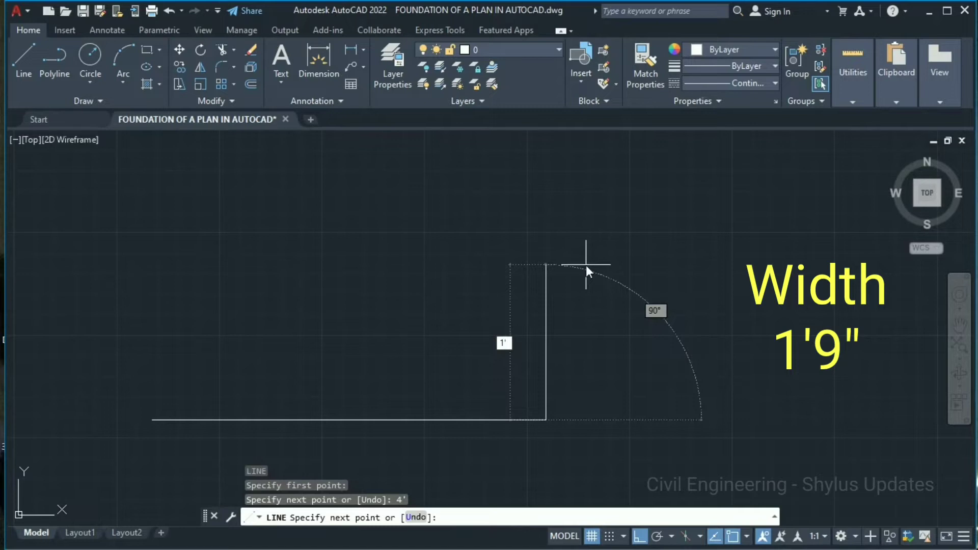
text(9")
key(Return)
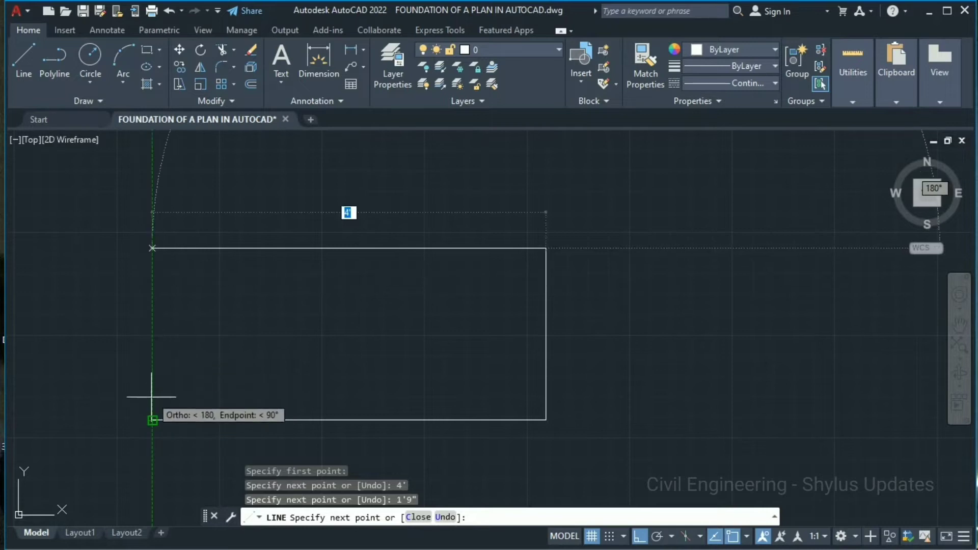
click(152, 248)
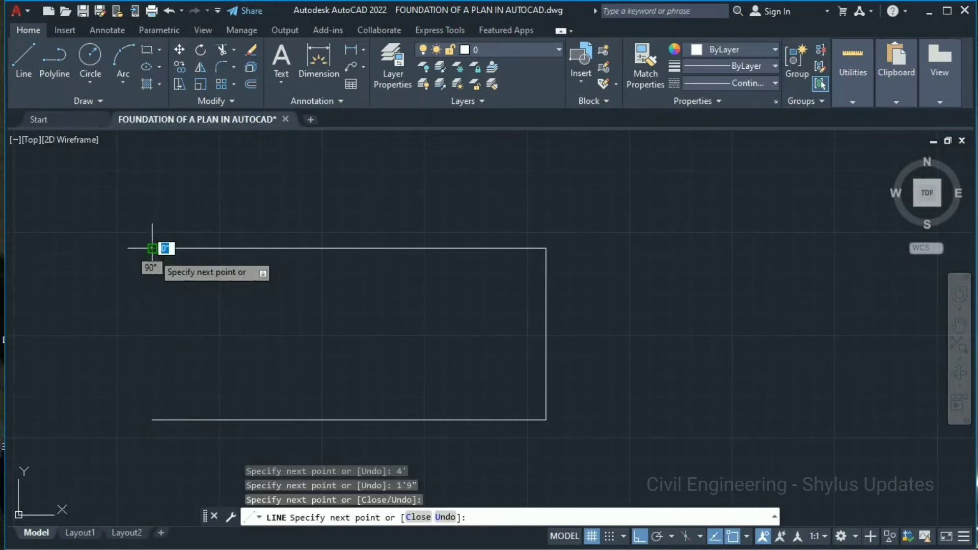
click(152, 419)
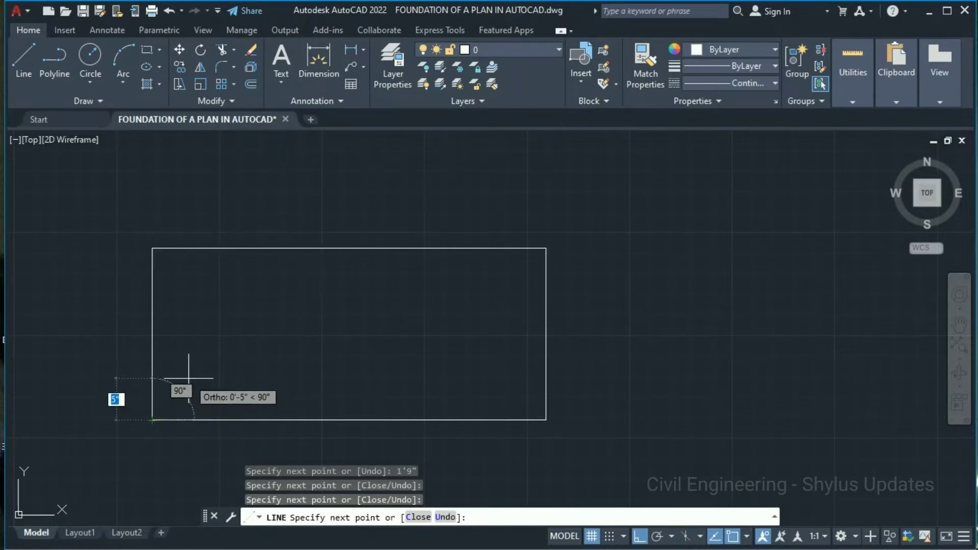
key(Escape)
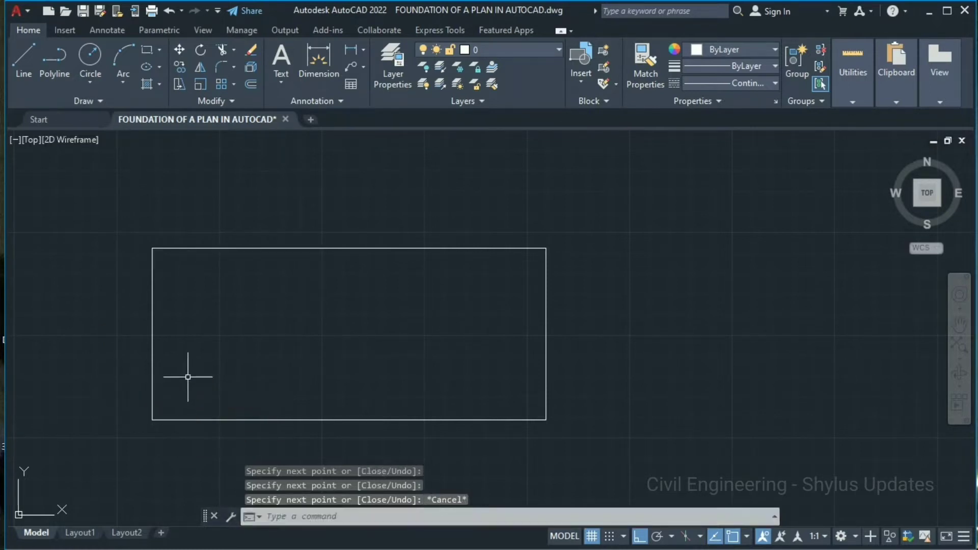
- Offset the rectangle's top line 6" downward into the rectangle
middle_drag(264, 329, 230, 452)
click(286, 370)
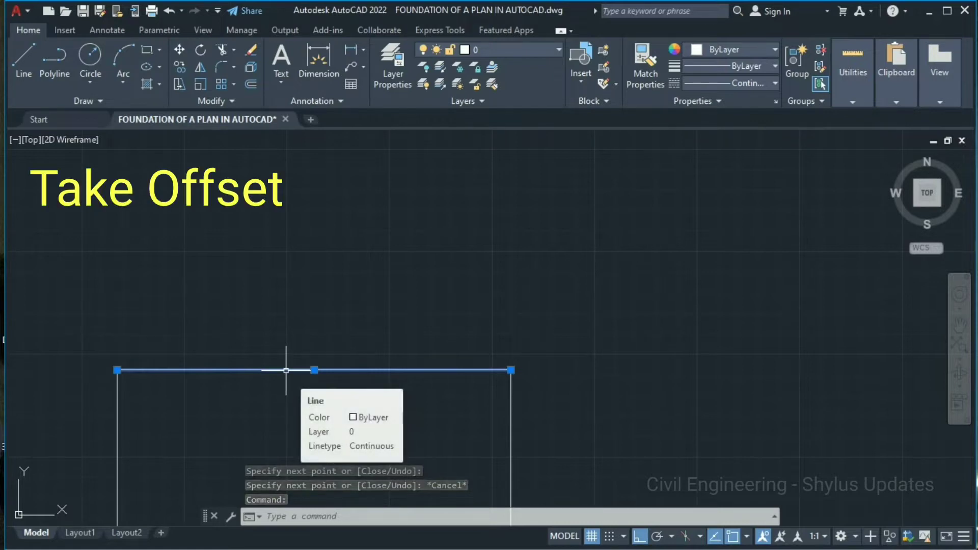
text(O)
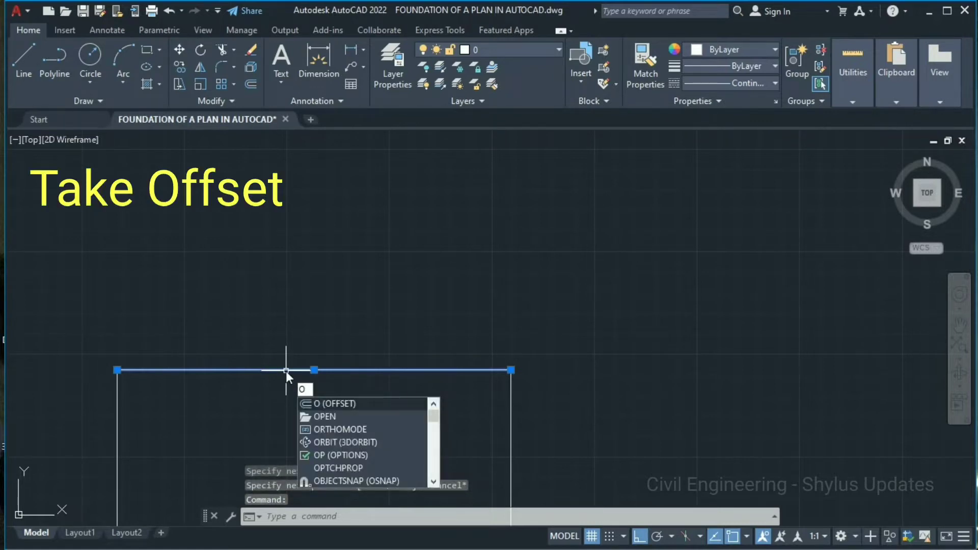
key(Return)
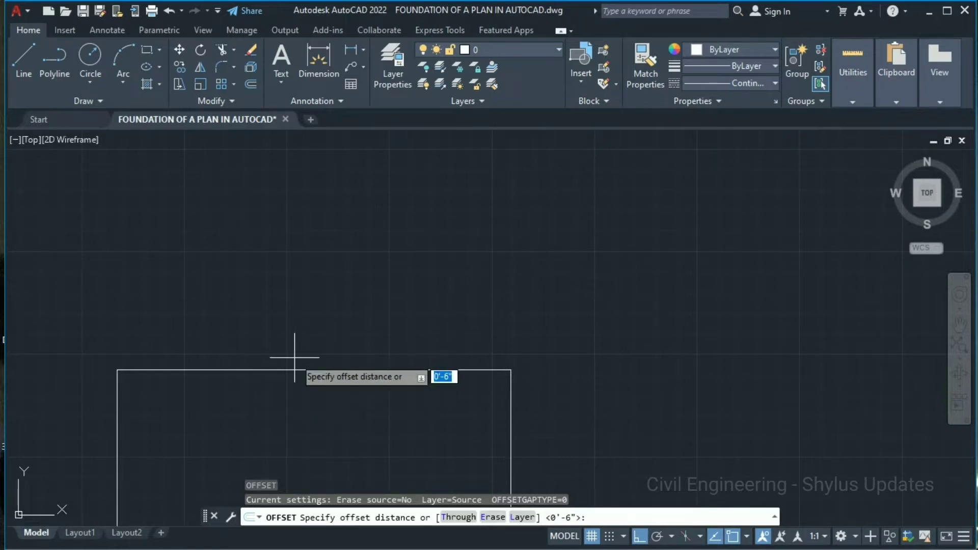
text(6")
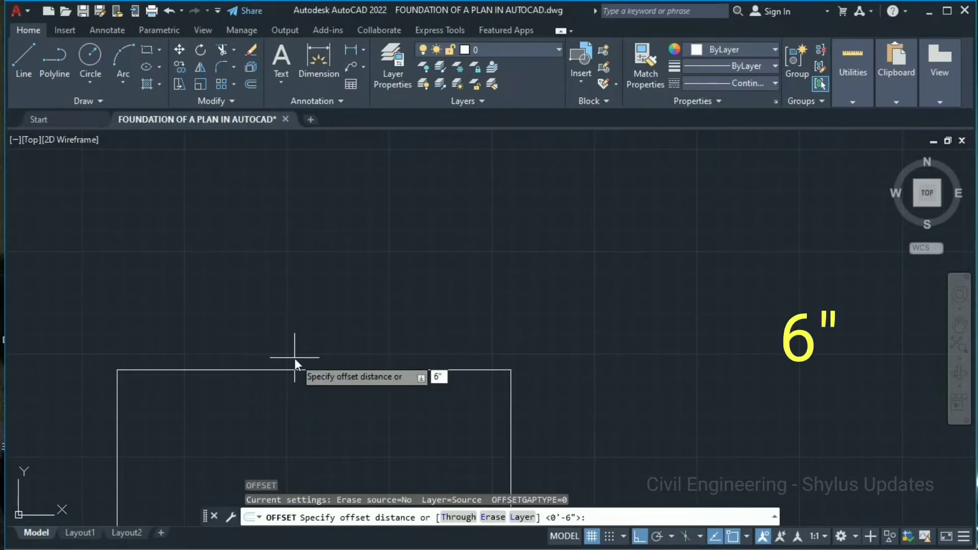
key(Return)
click(295, 370)
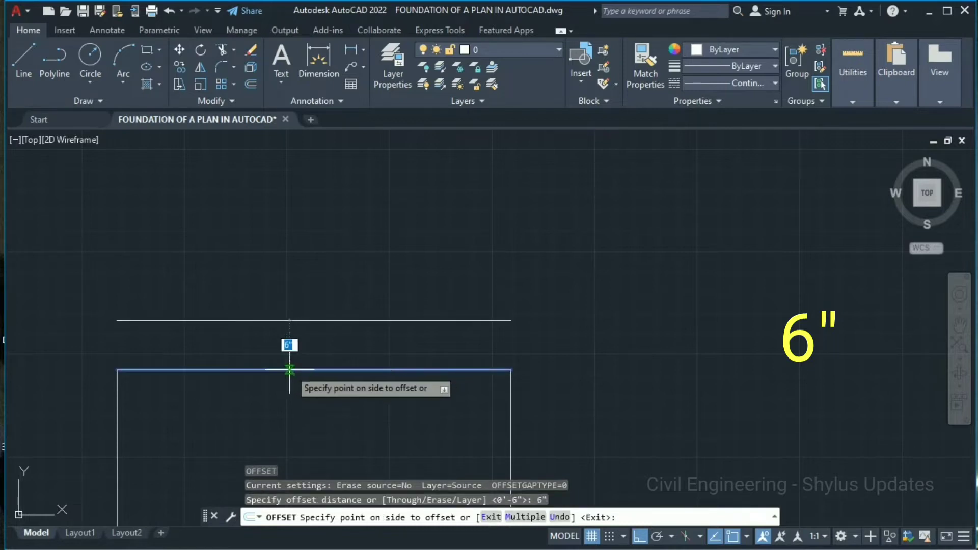
click(274, 418)
scroll(265, 339, down, 2)
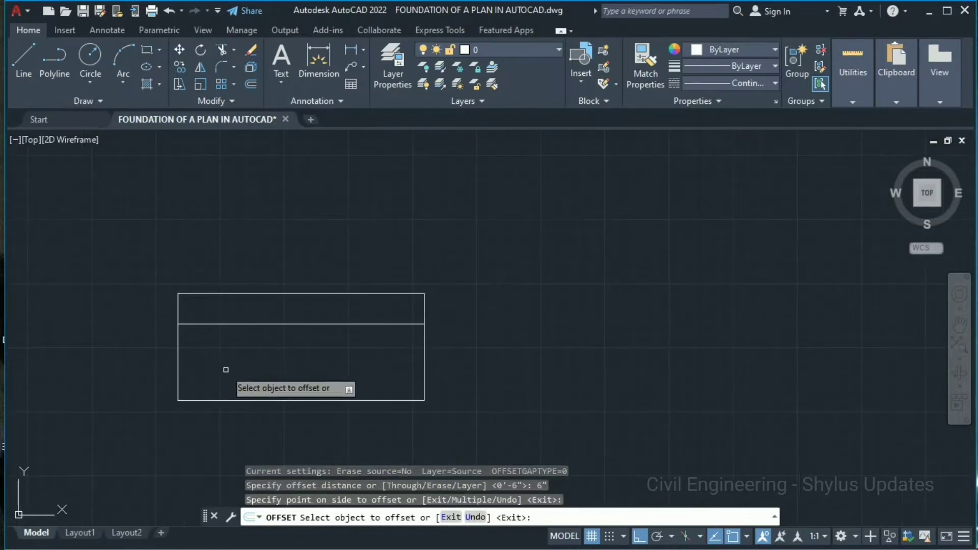
key(Escape)
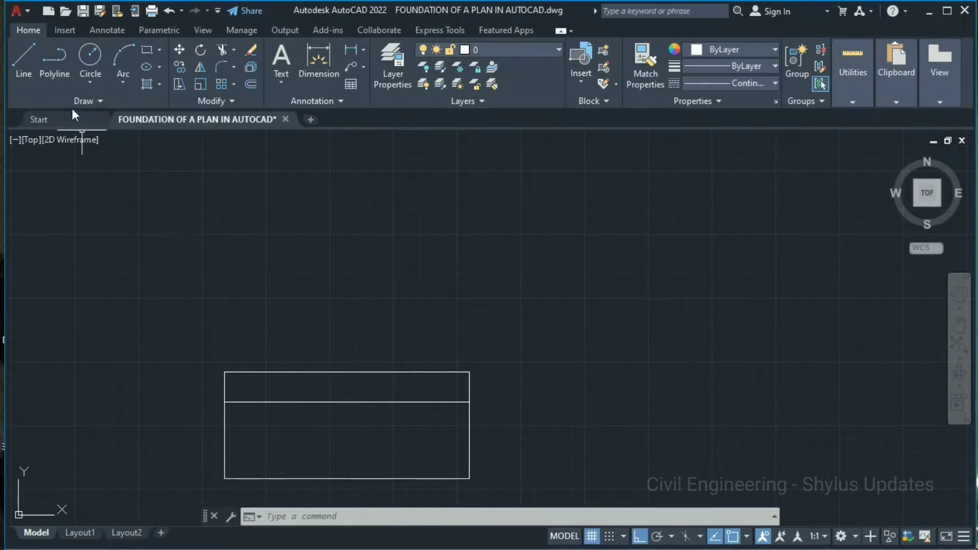
- Draw a rectangle 2'6" long and 1'2" wide in the empty space above the base
click(148, 49)
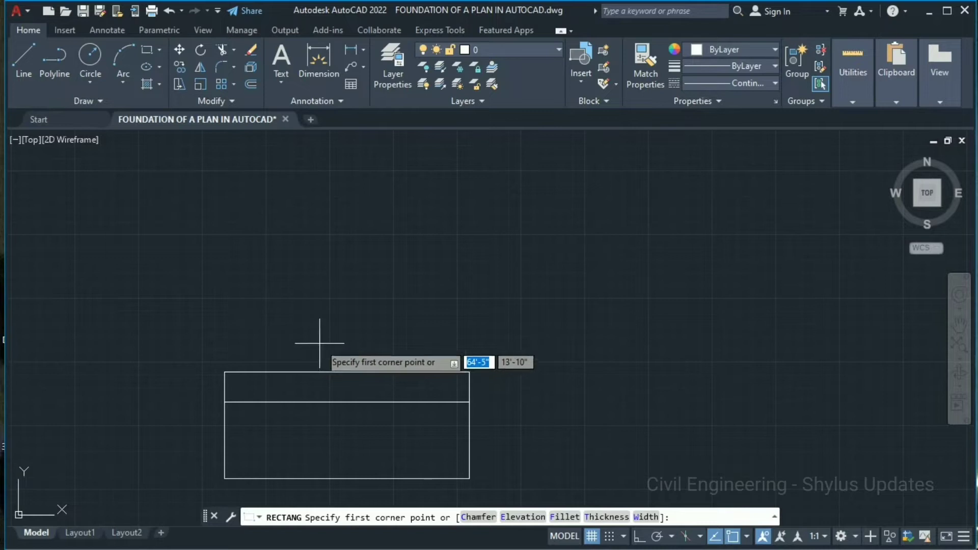
click(301, 266)
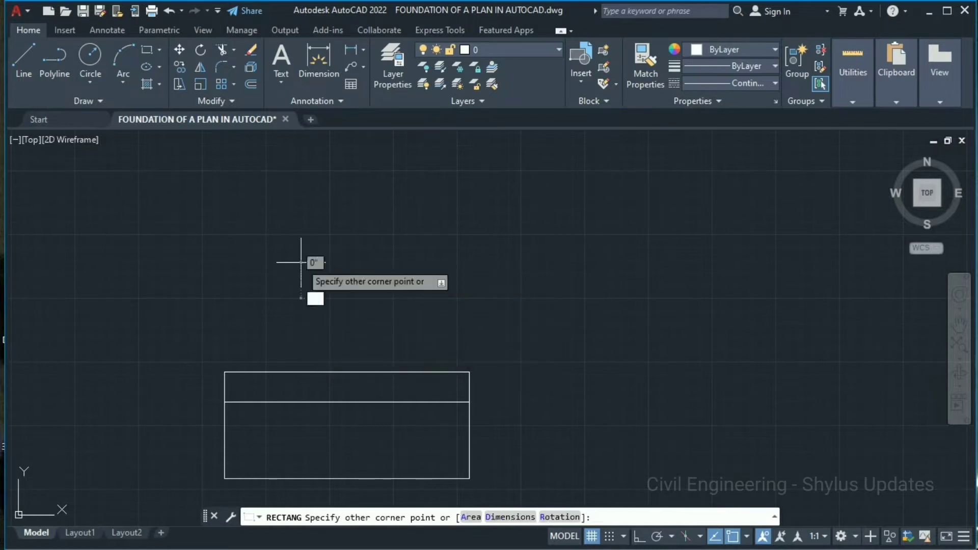
click(507, 517)
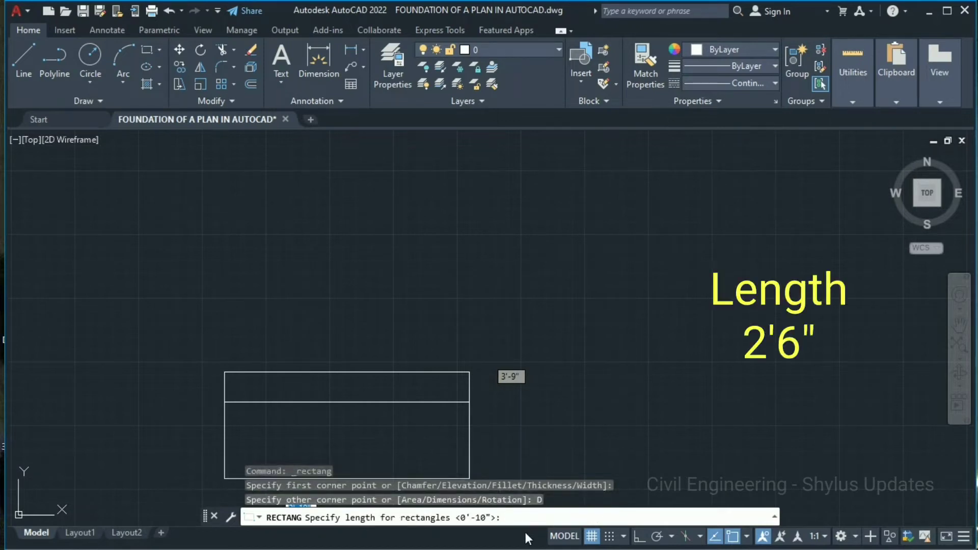
text(2'6)
key(Return)
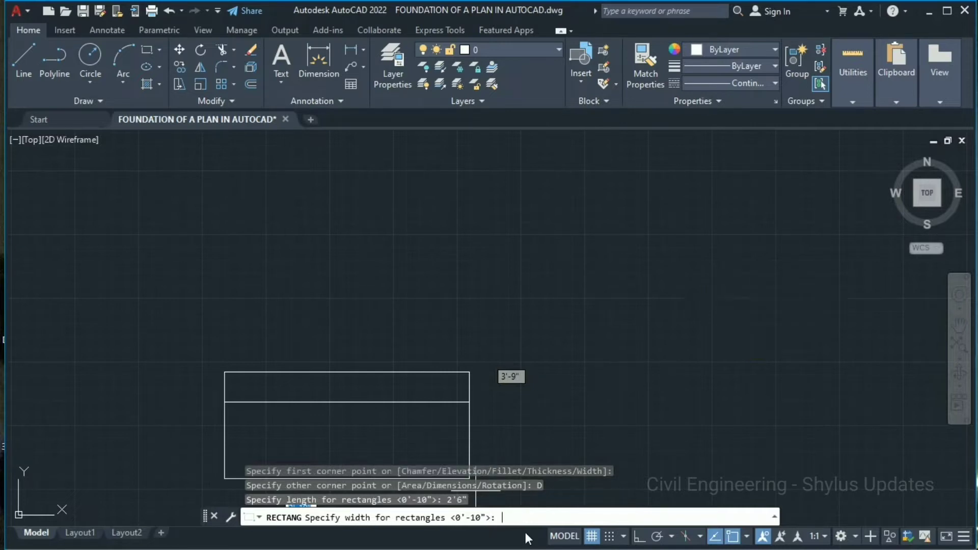
text(1)
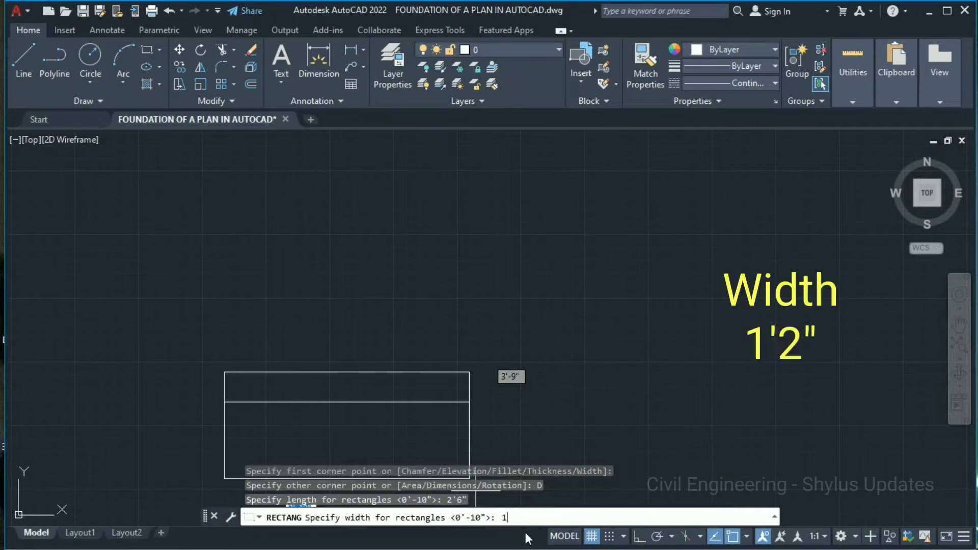
text('2")
key(Return)
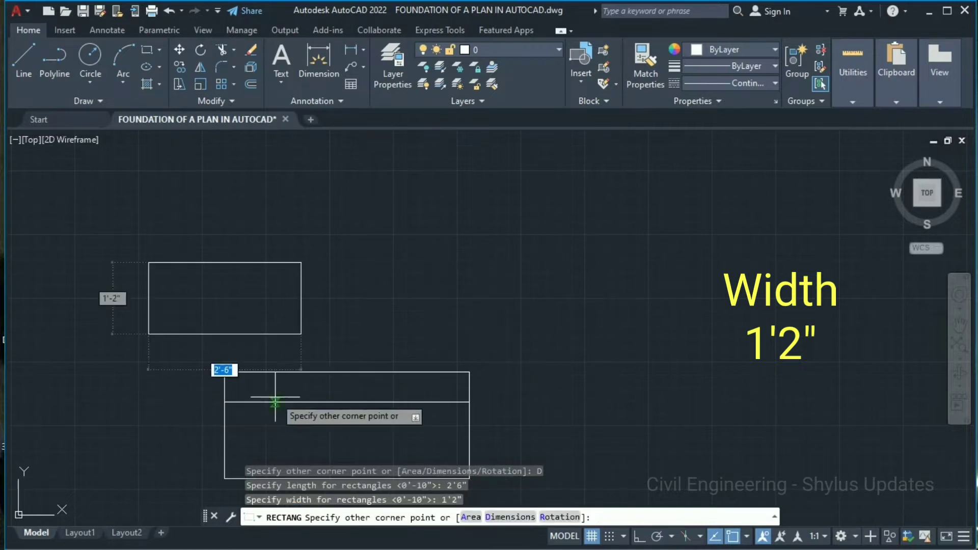
click(369, 368)
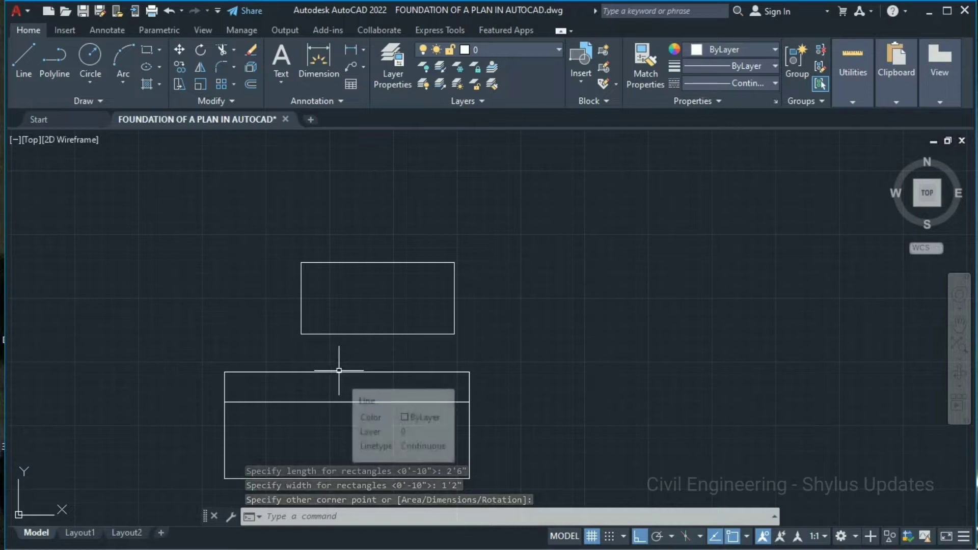
- Move the 2'6" by 1'2" rectangle from its bottom-edge midpoint onto the midpoint of the base's top edge
text(M)
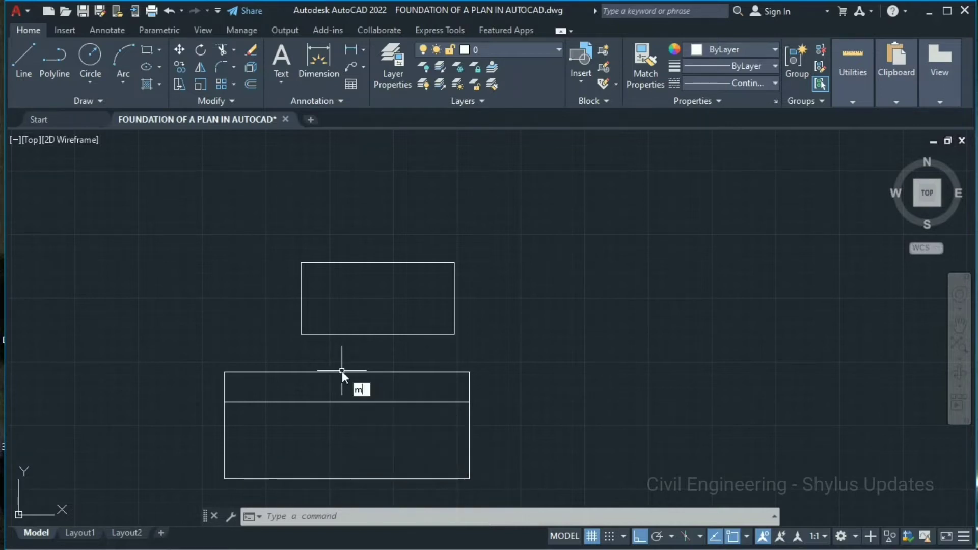
key(Return)
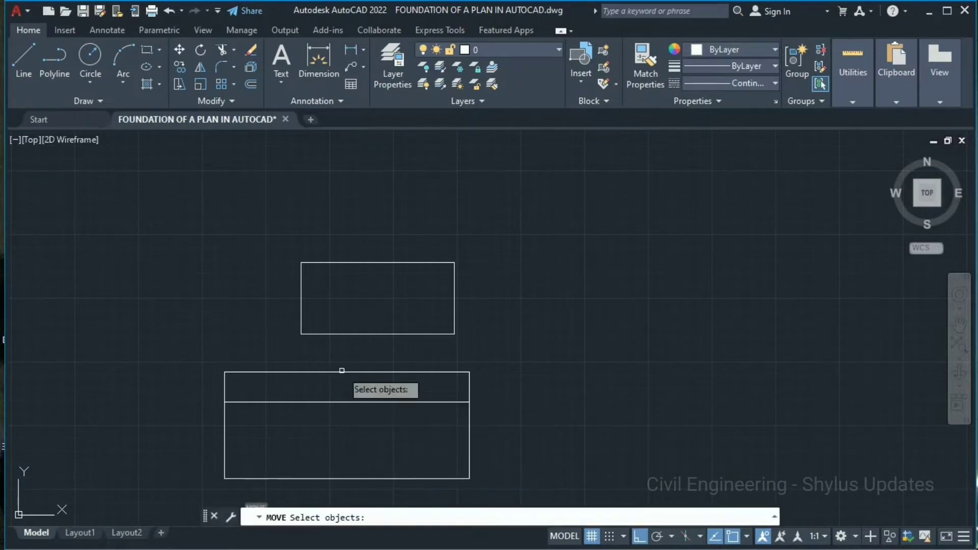
click(372, 334)
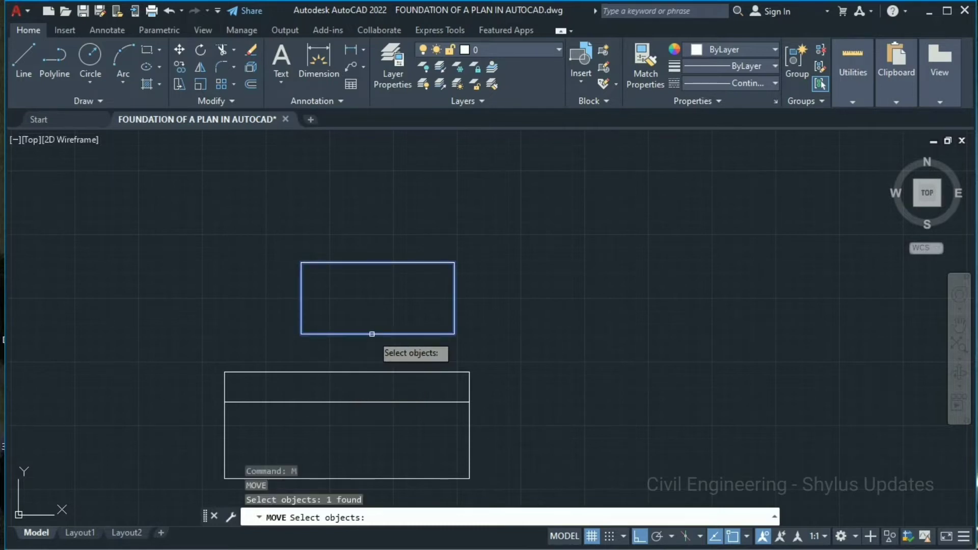
key(Return)
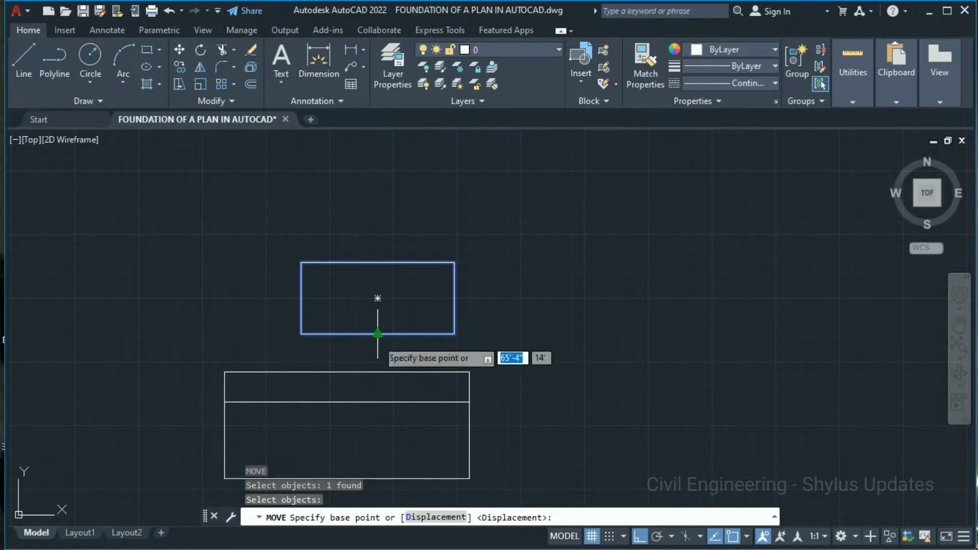
click(377, 348)
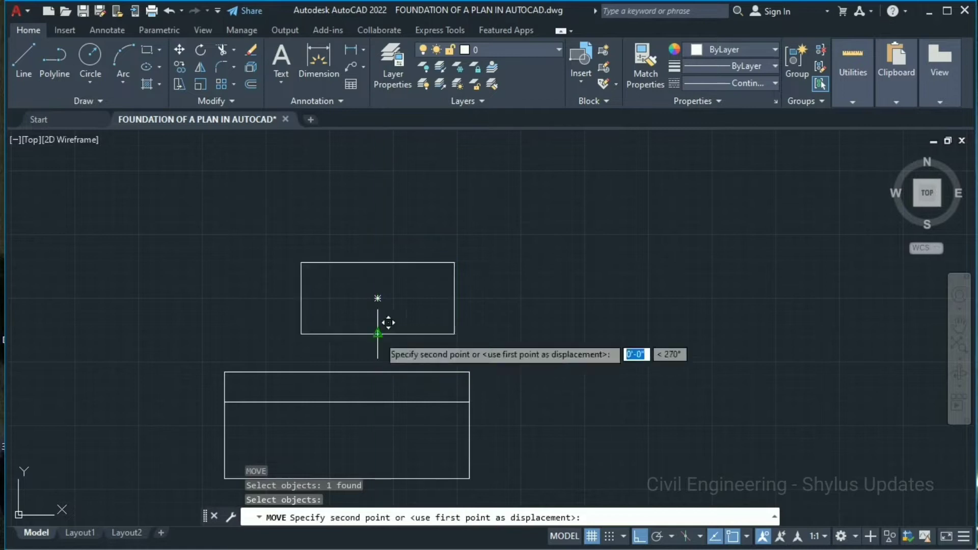
click(347, 372)
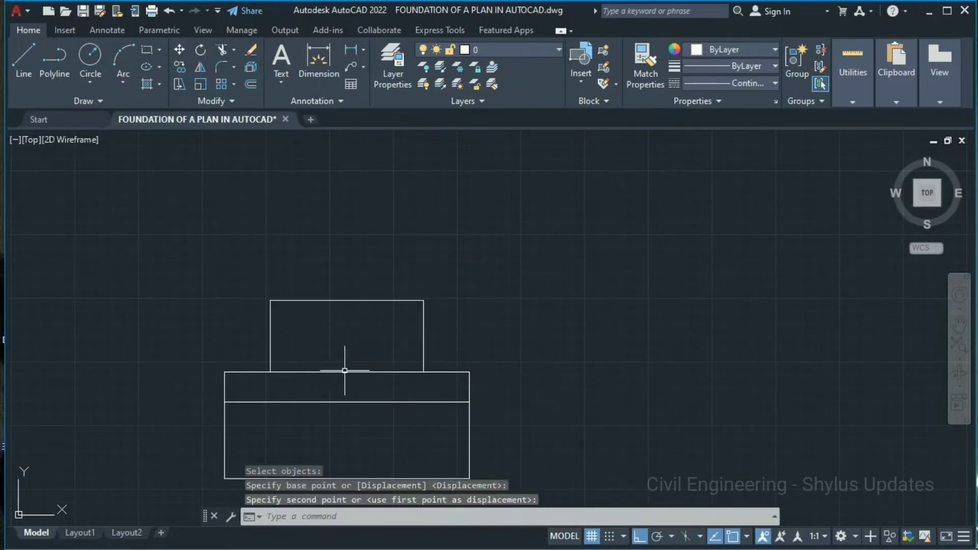
click(347, 360)
key(Delete)
- Draw a rectangle 1'9" long and 1'2" wide in the empty space above the stacked foundation
click(145, 48)
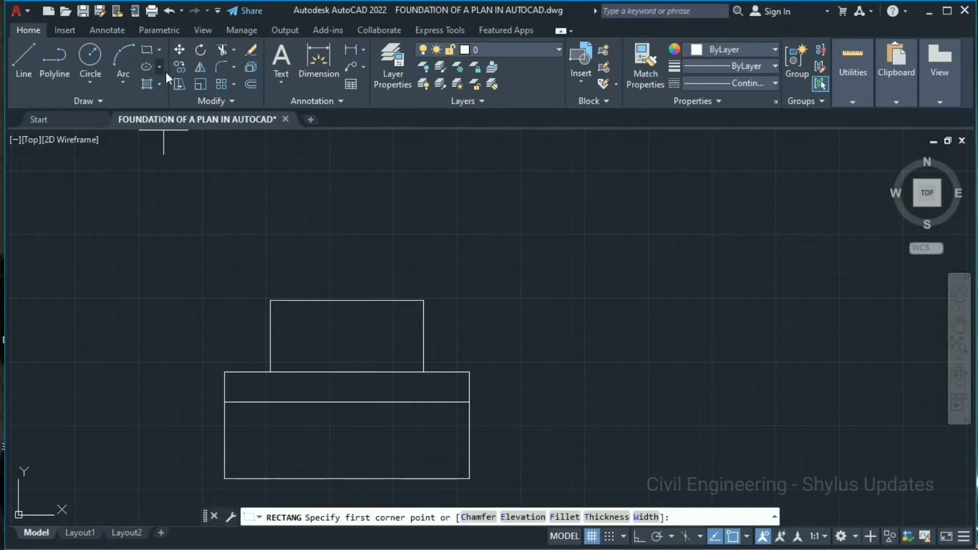
click(298, 198)
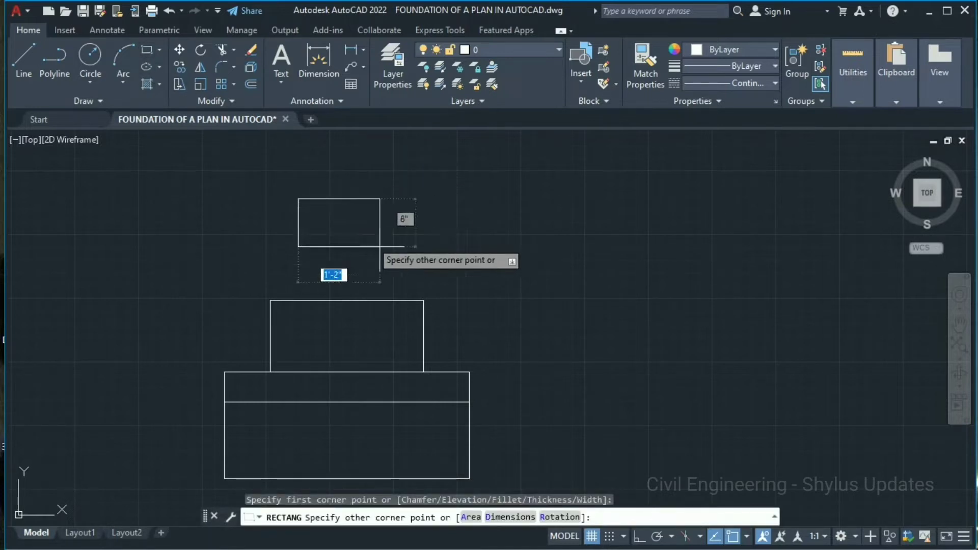
click(510, 517)
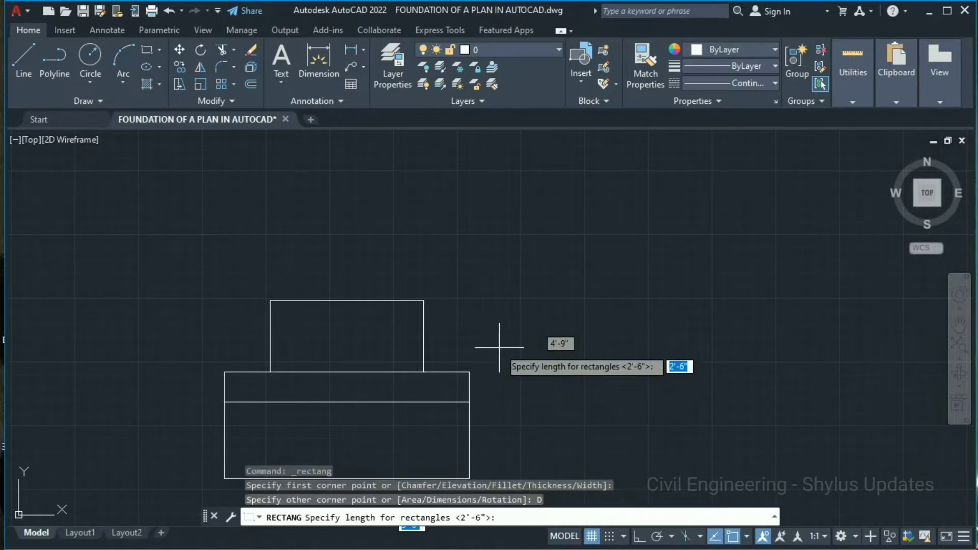
text(1'9")
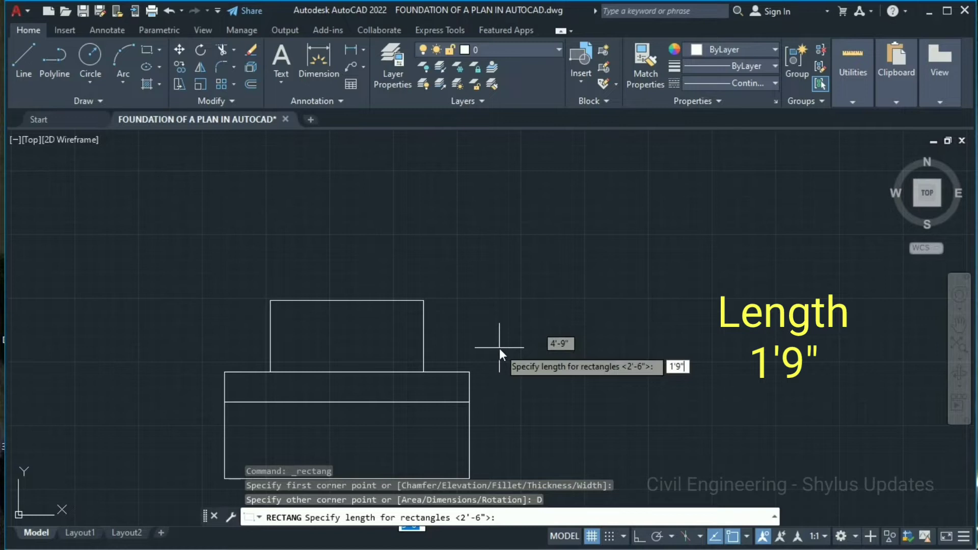
key(Return)
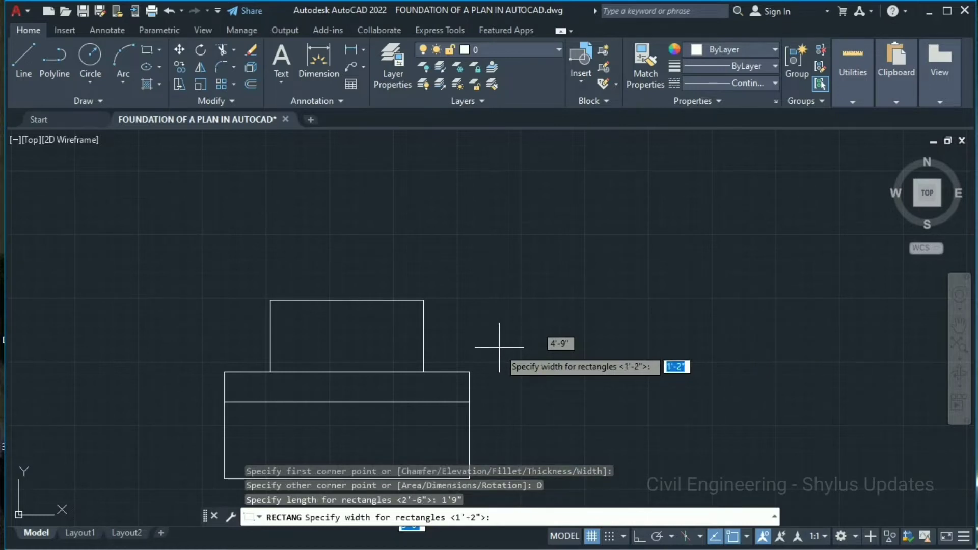
text(1'2")
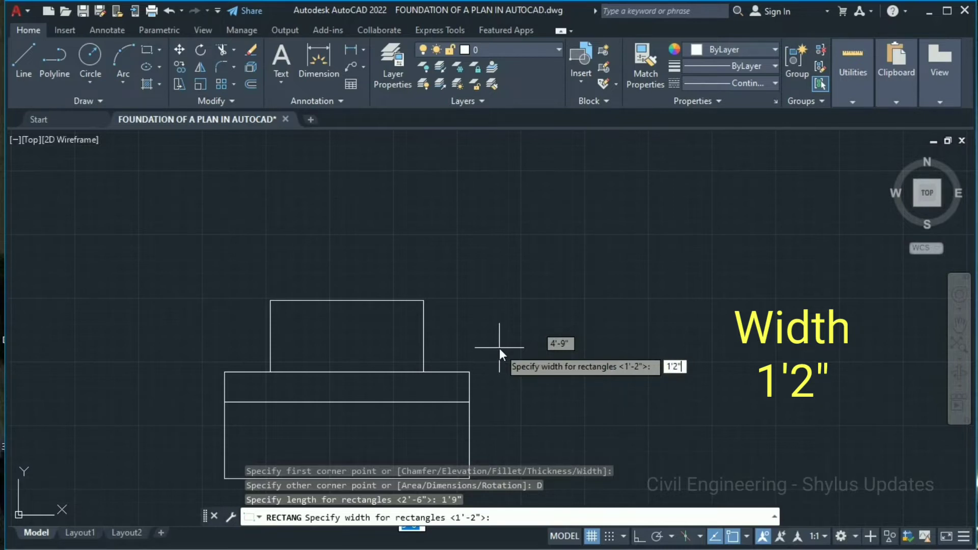
key(Return)
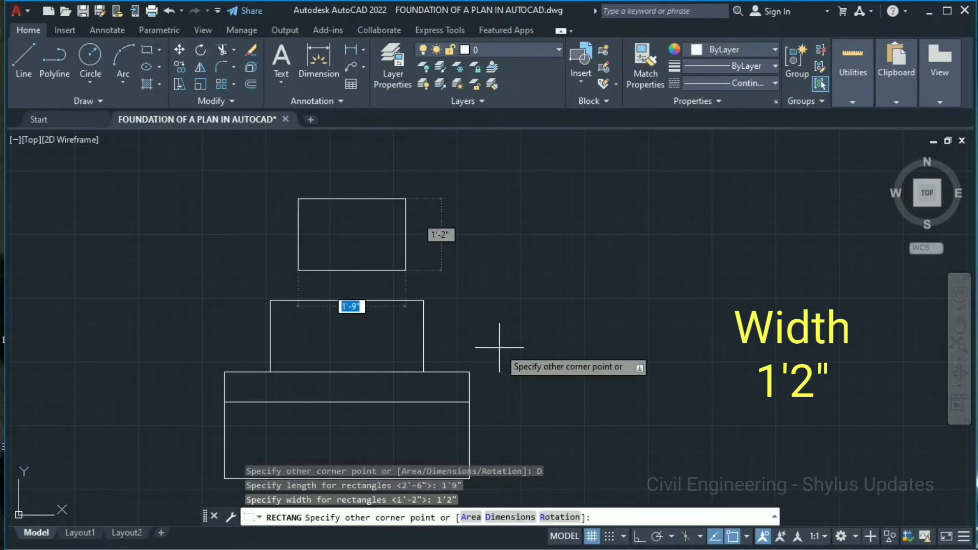
click(423, 320)
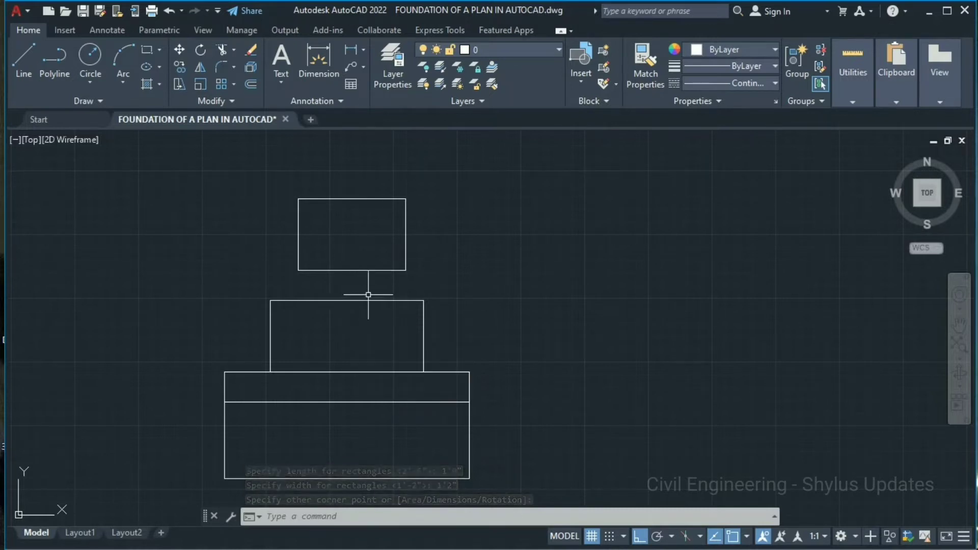
- Move the 1'9" by 1'2" rectangle from its bottom-edge midpoint onto the top-edge midpoint of the 2'6" long rectangle
text(M)
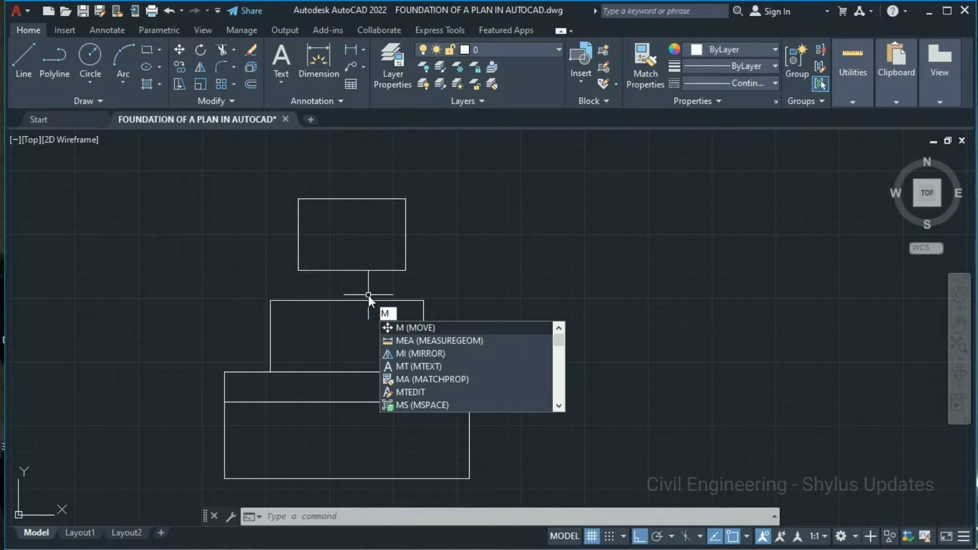
key(Return)
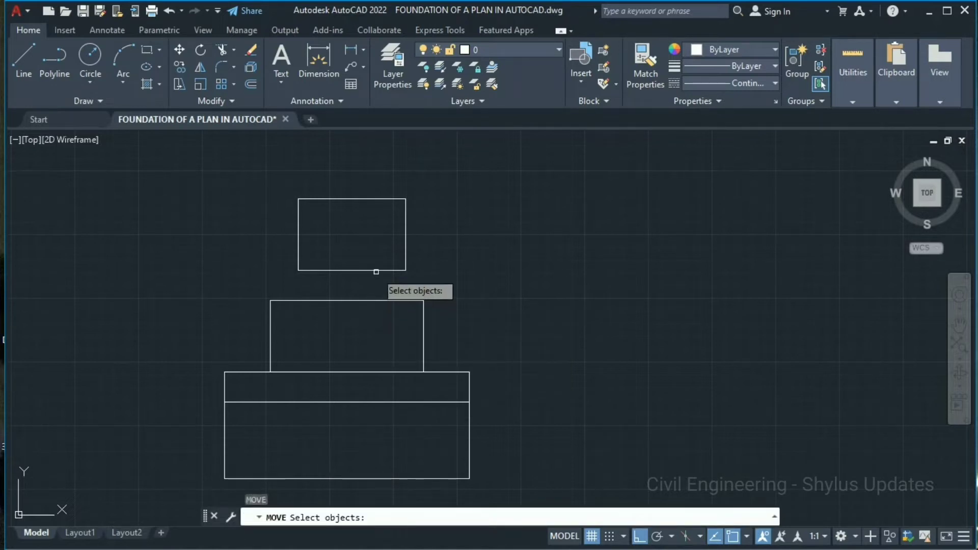
click(376, 272)
key(Return)
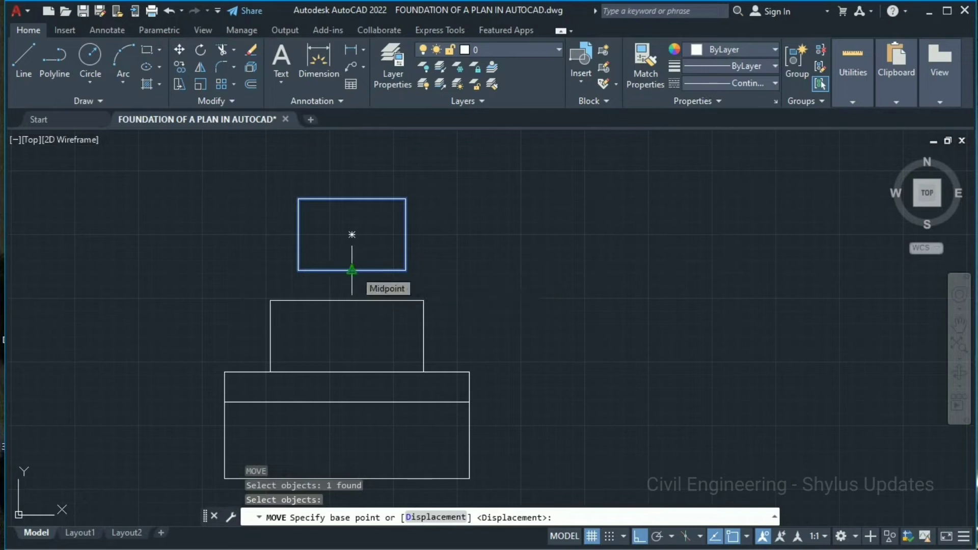
click(351, 269)
click(347, 300)
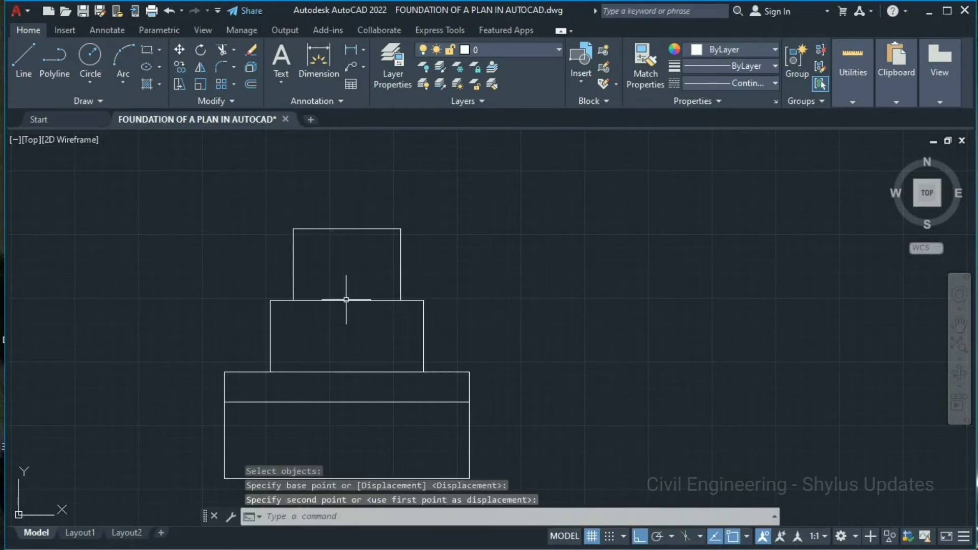
- Draw a rectangle 1'3" long and 2'6" wide above the 1'9" long step
scroll(289, 473, down, 2)
click(146, 51)
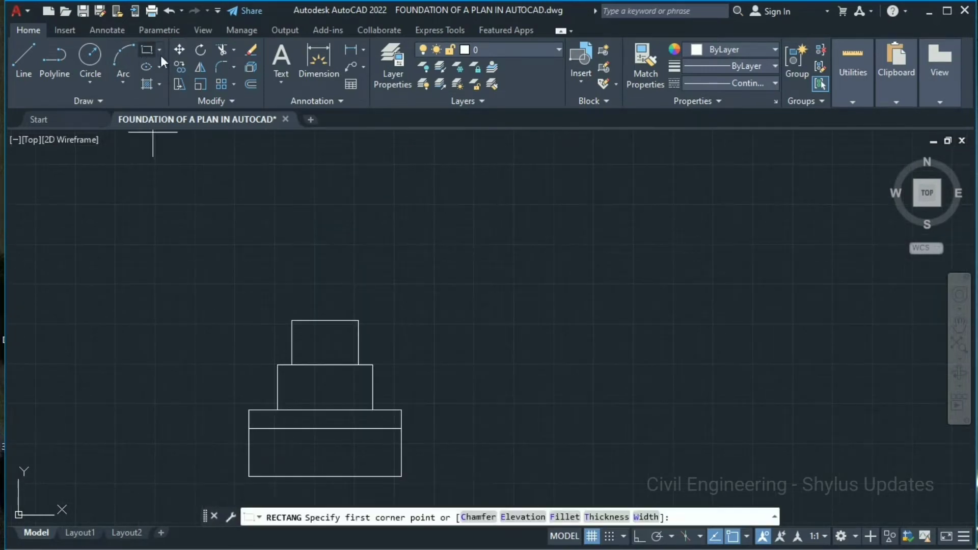
click(322, 224)
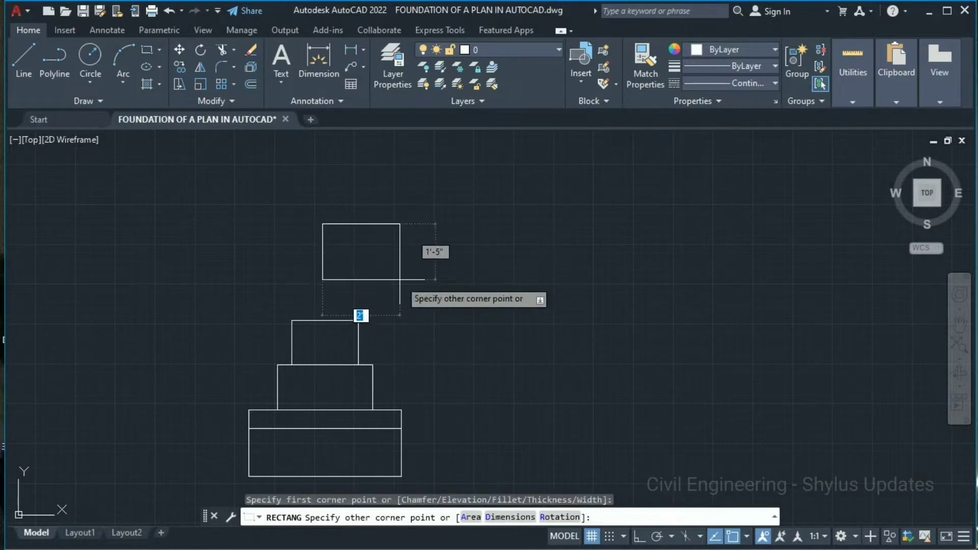
click(511, 517)
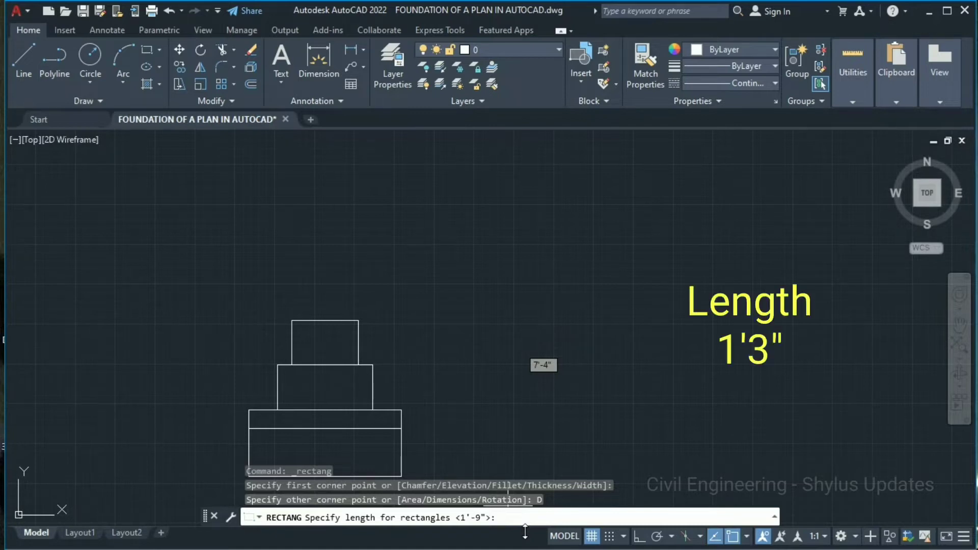
text(1'3")
key(Return)
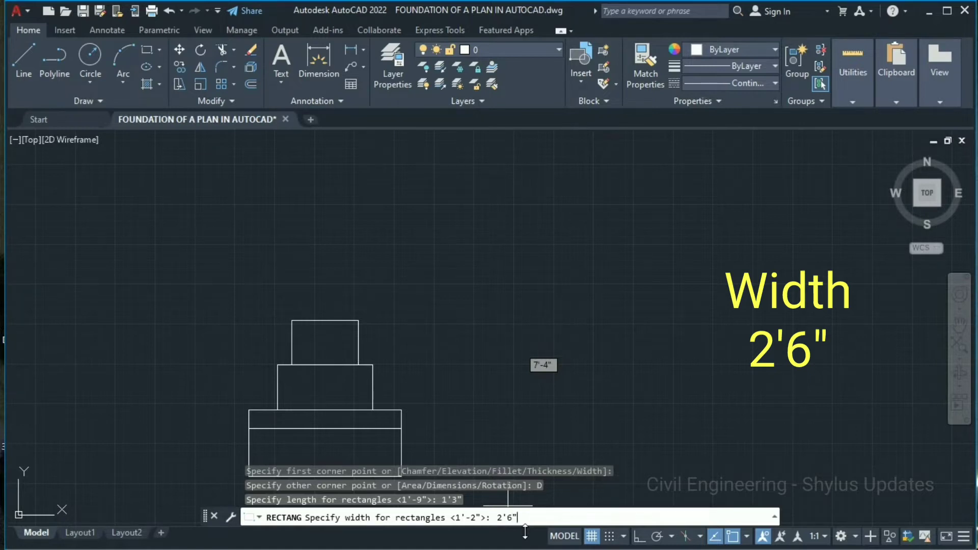
key(Return)
click(359, 330)
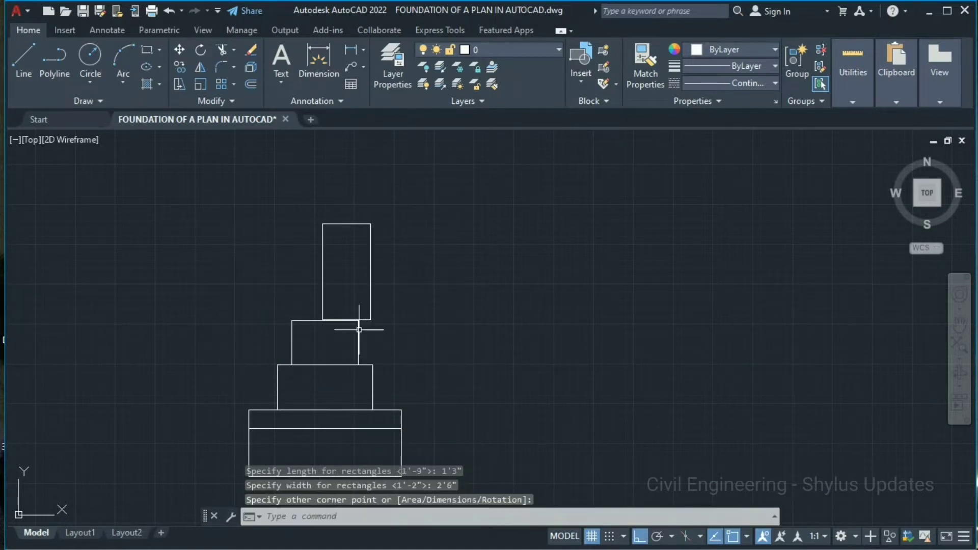
- Move the 1'3" by 2'6" rectangle from its bottom-edge midpoint onto the top-edge midpoint of the 1'9" long step
click(374, 293)
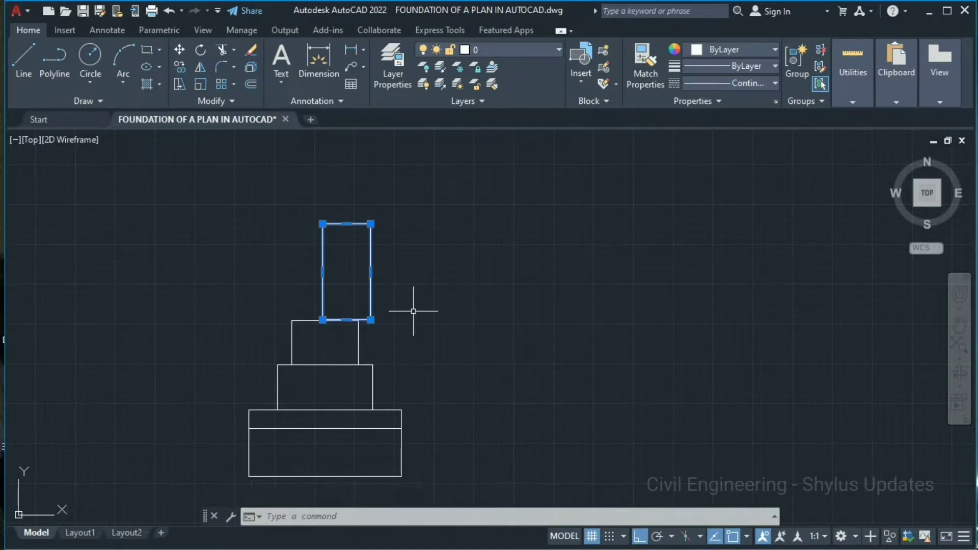
key(Return)
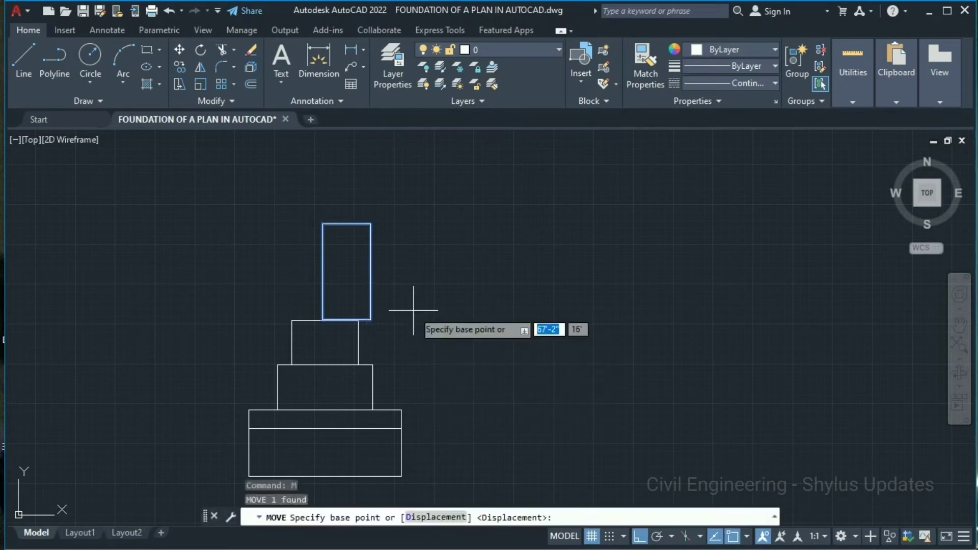
click(347, 320)
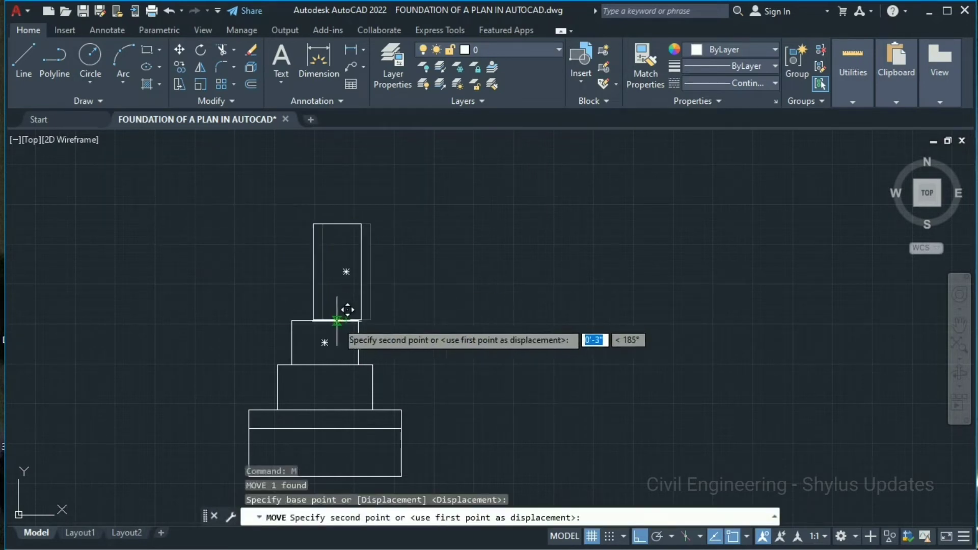
click(324, 320)
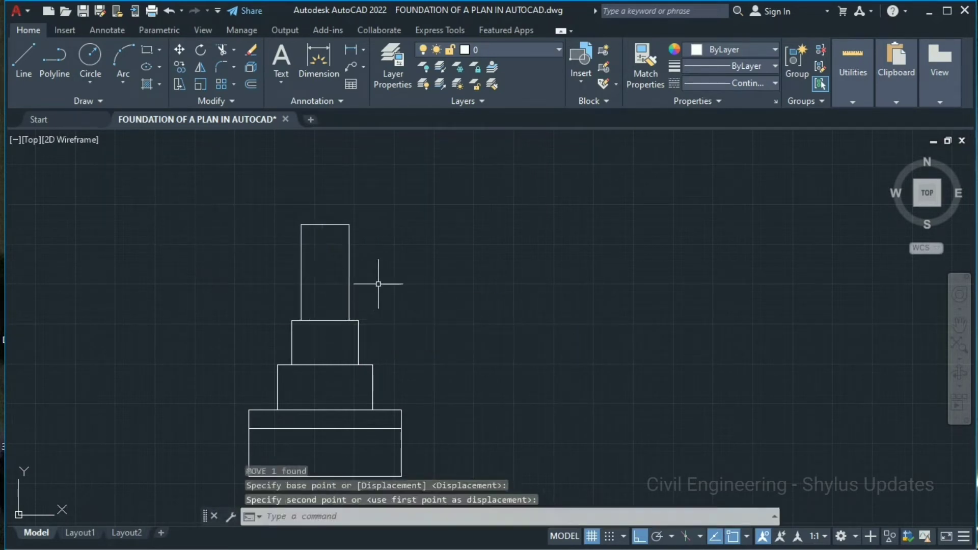
key(Escape)
- Draw a rectangle 9" long and 2'6" wide near the top of the stacked section
click(147, 49)
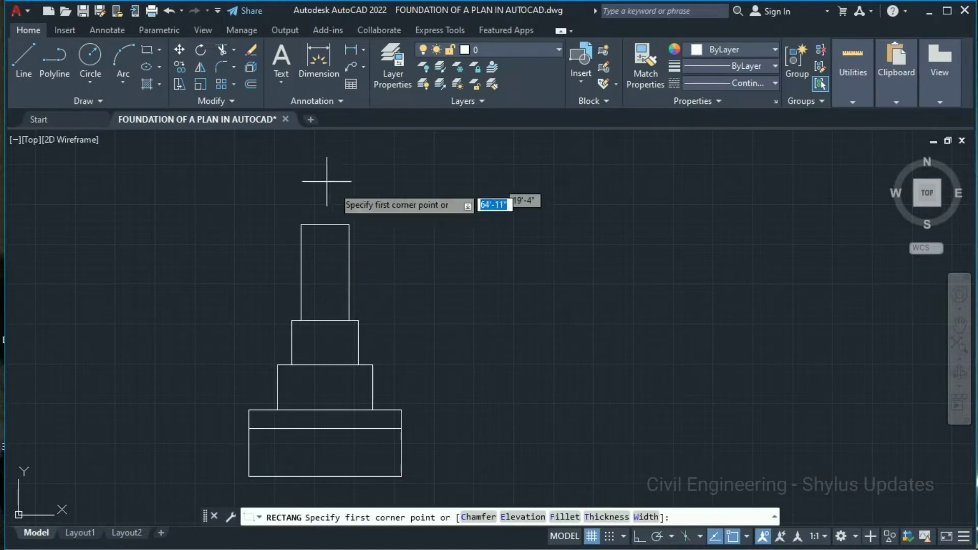
click(324, 173)
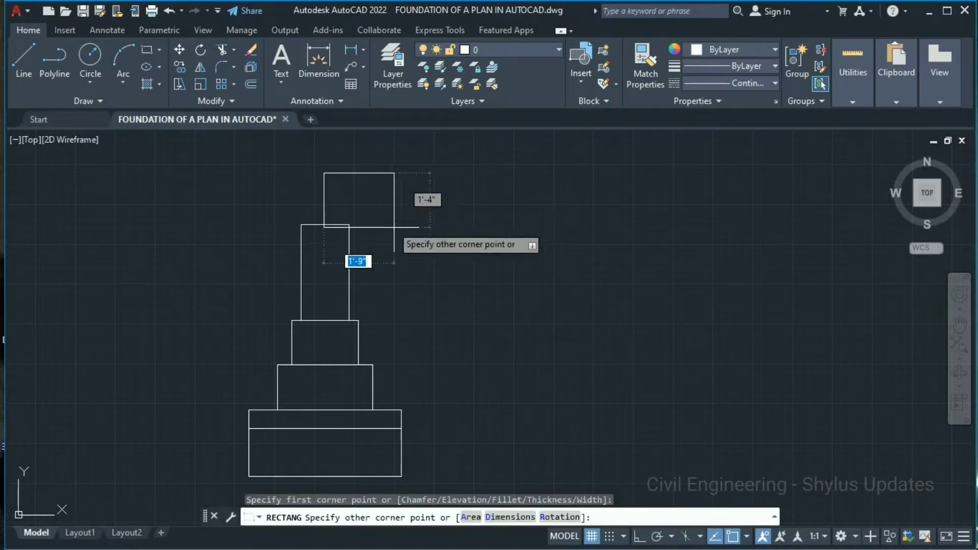
text(d)
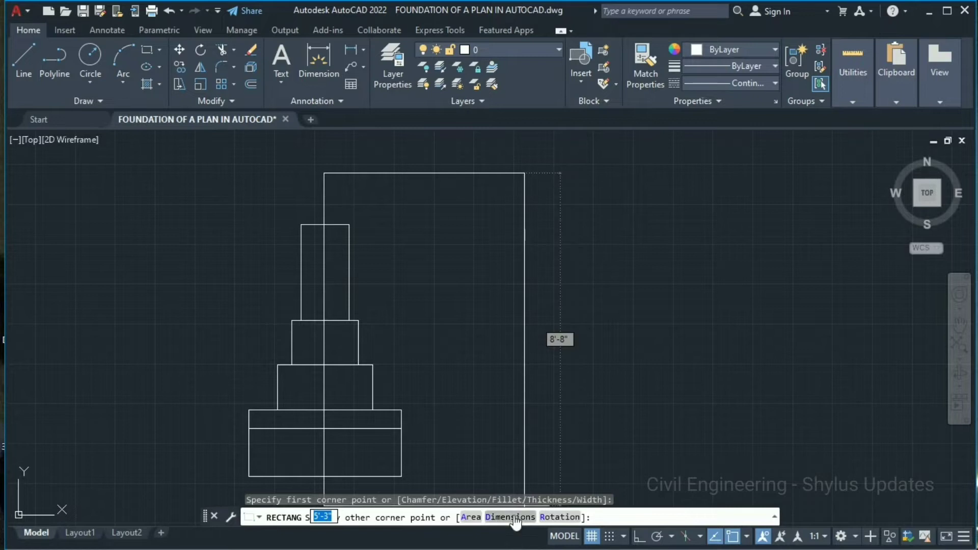
key(Return)
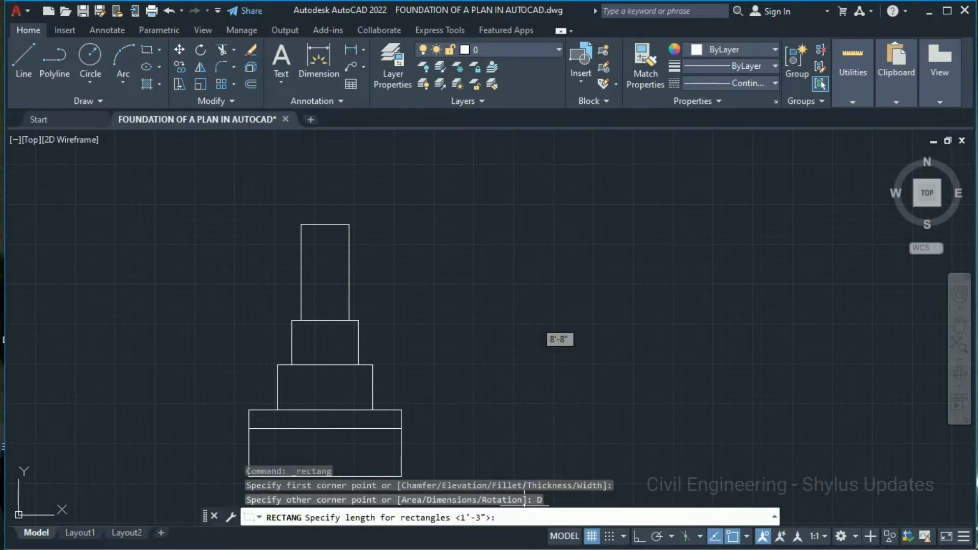
text(9")
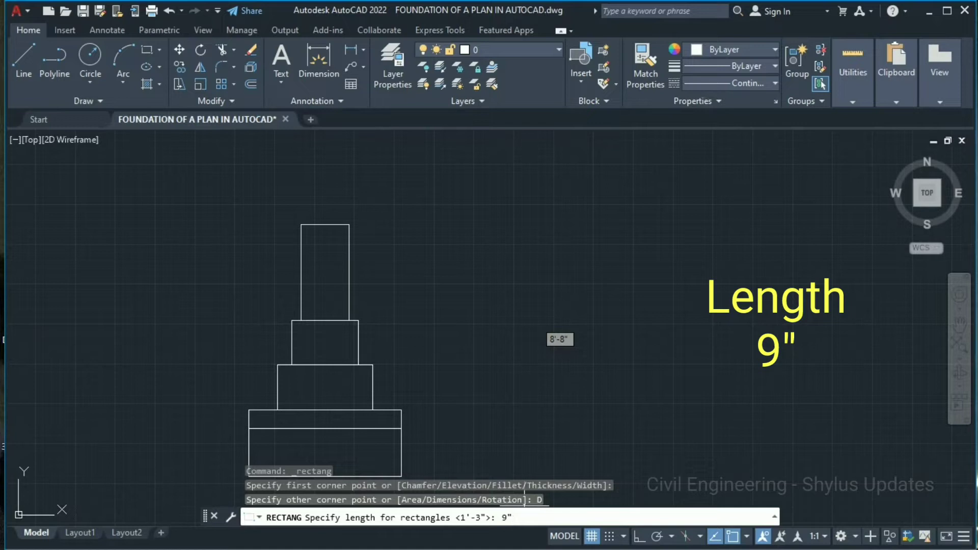
key(Return)
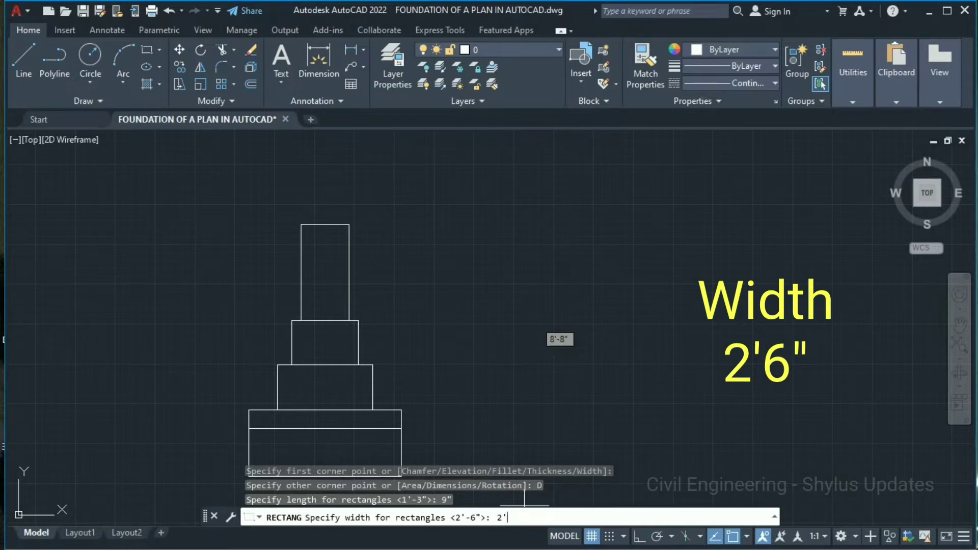
key(Return)
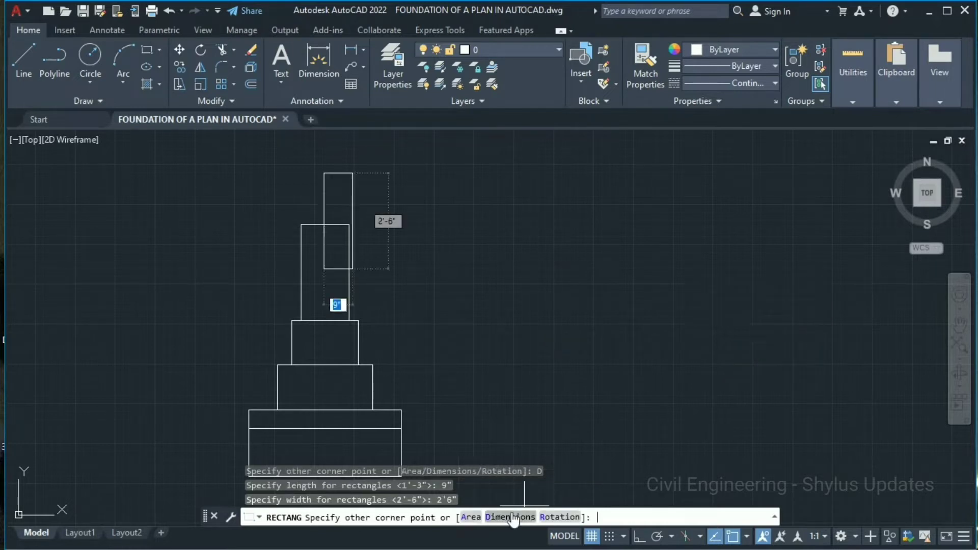
click(339, 288)
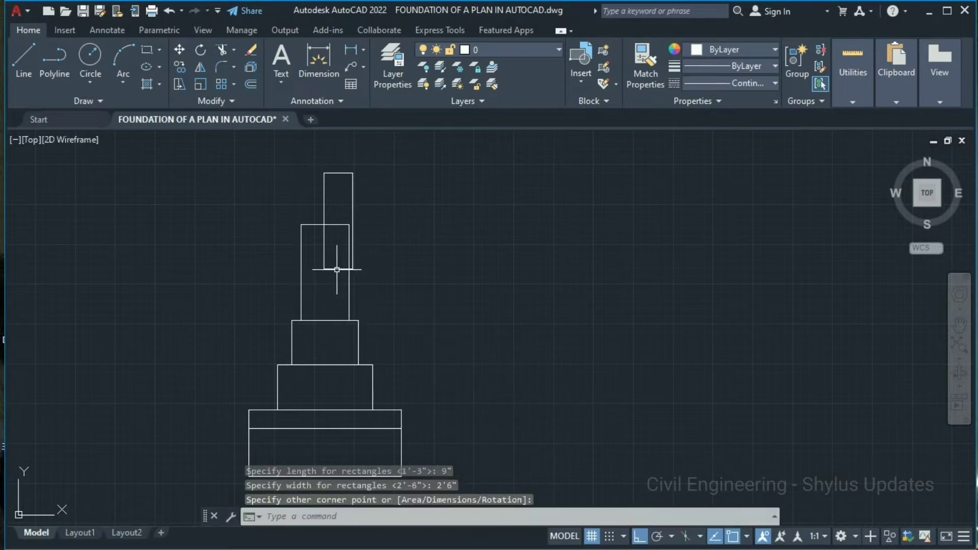
- Nudge the 9" by 2'6" rectangle left and up until it sits centred on the top edge of the 1'3" long rectangle
click(339, 268)
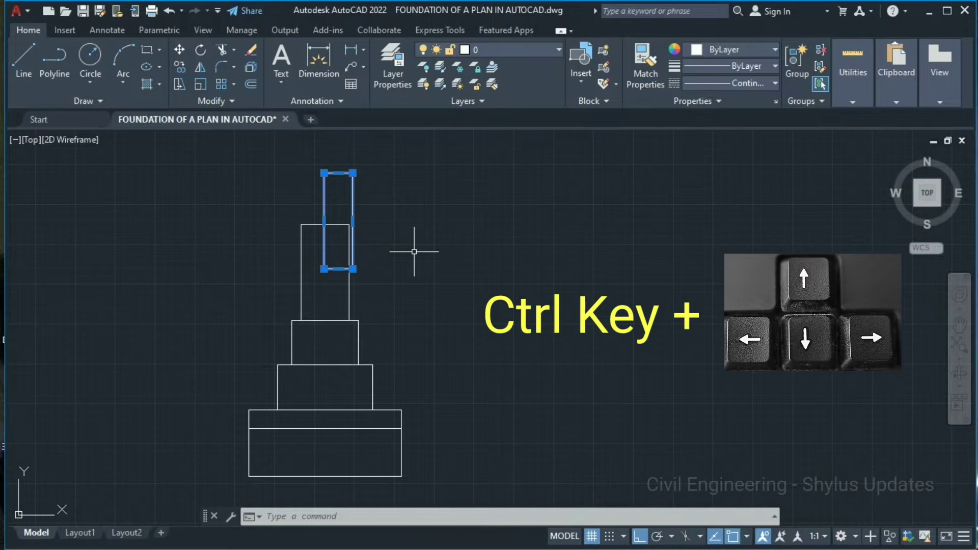
key(ctrl+Left)
key(ctrl+Left)
key(ctrl+Left)
key(ctrl+Left)
key(ctrl+Left)
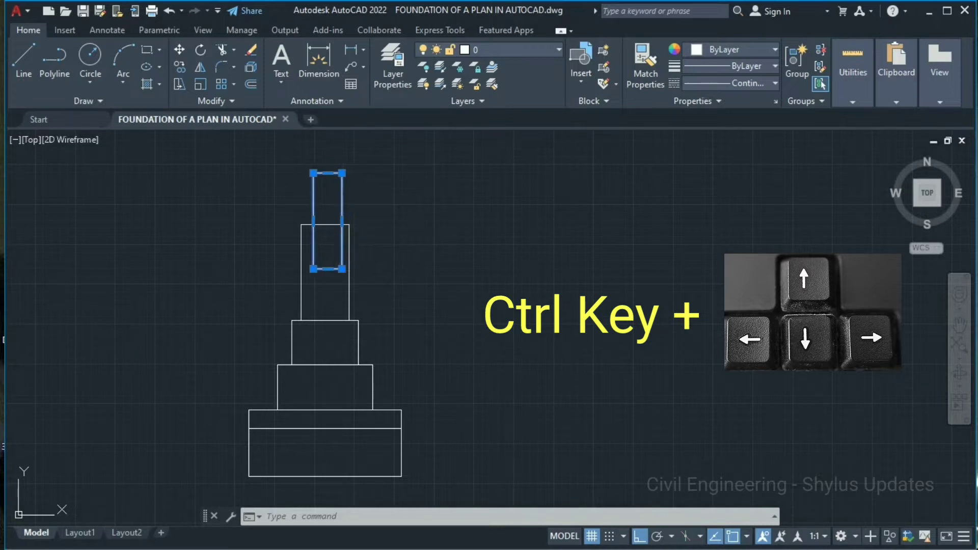
key(ctrl+Up)
key(ctrl+Up)
key(ctrl+Up)
key(ctrl+Up)
key(ctrl+Up)
key(ctrl+Up)
key(ctrl+Up)
key(ctrl+Up)
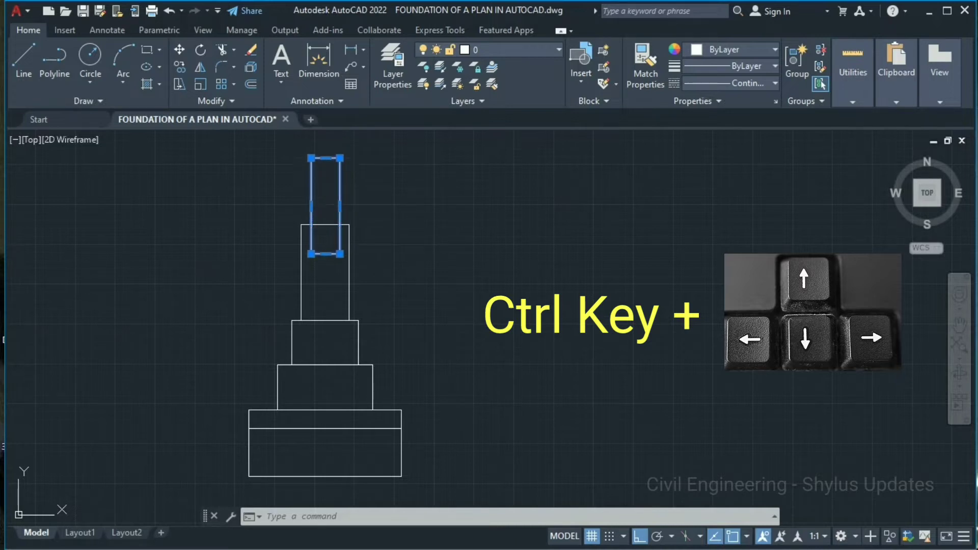
key(ctrl+Up)
key(ctrl+Up)
key(ctrl+Up)
key(ctrl+Up)
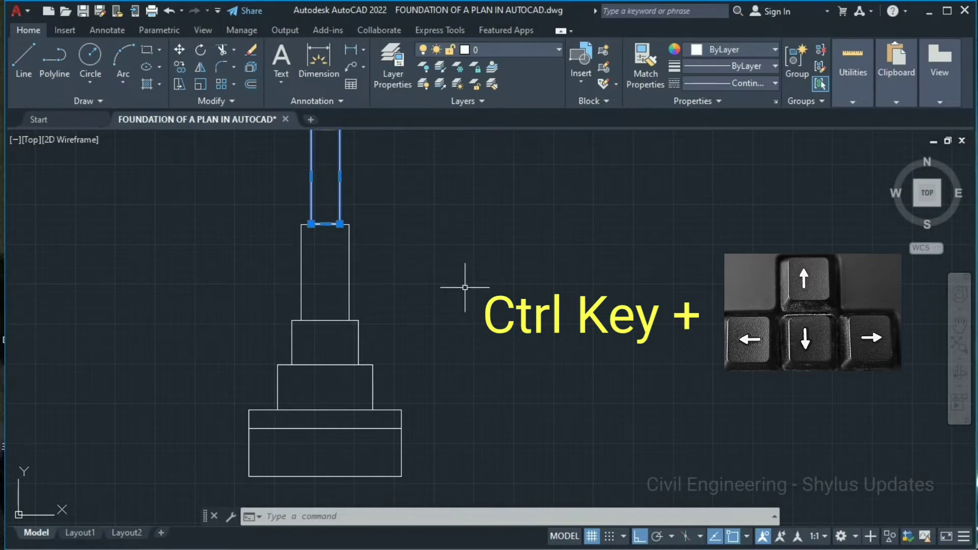
key(Escape)
scroll(344, 419, down, 1)
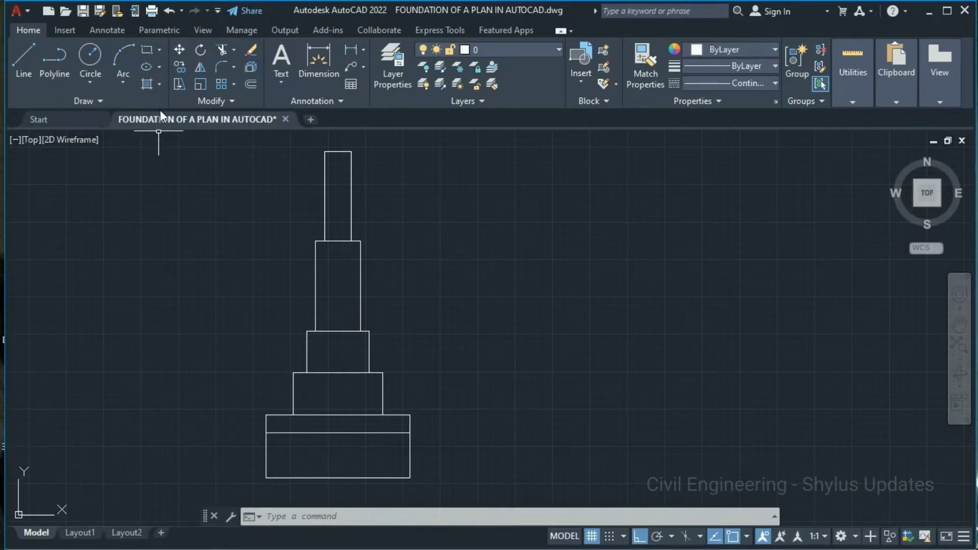
key(Escape)
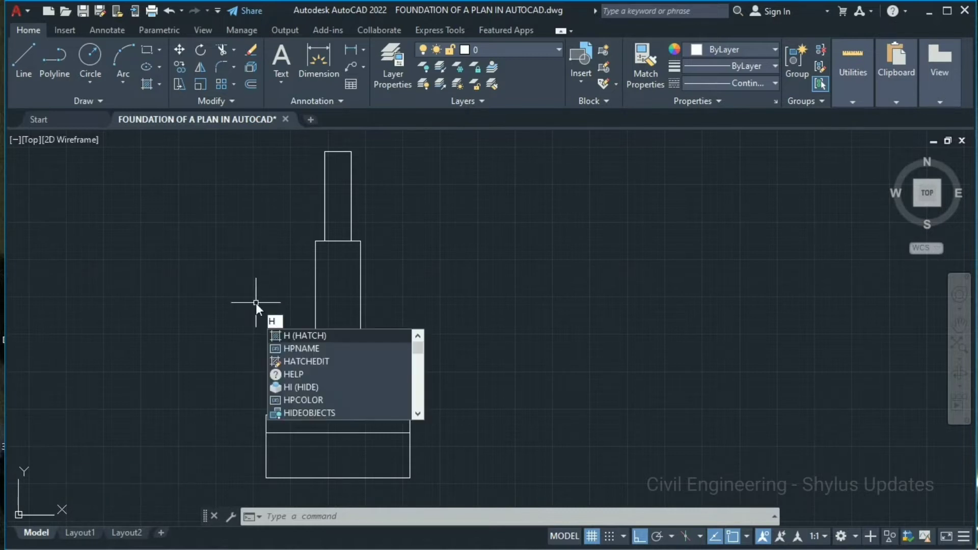
- Hatch the lowest, thicker rectangle of the footing with the AR-SAND pattern at scale 2
key(Return)
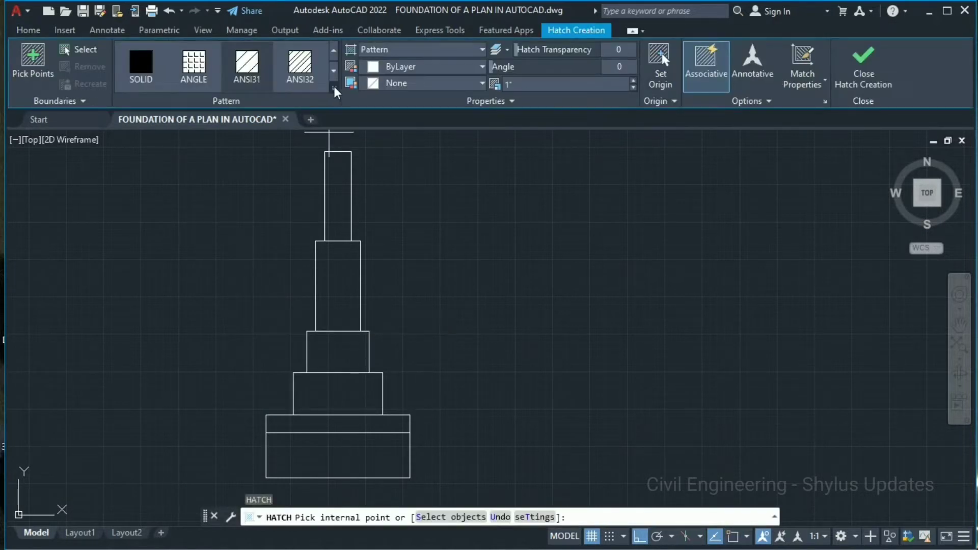
click(334, 92)
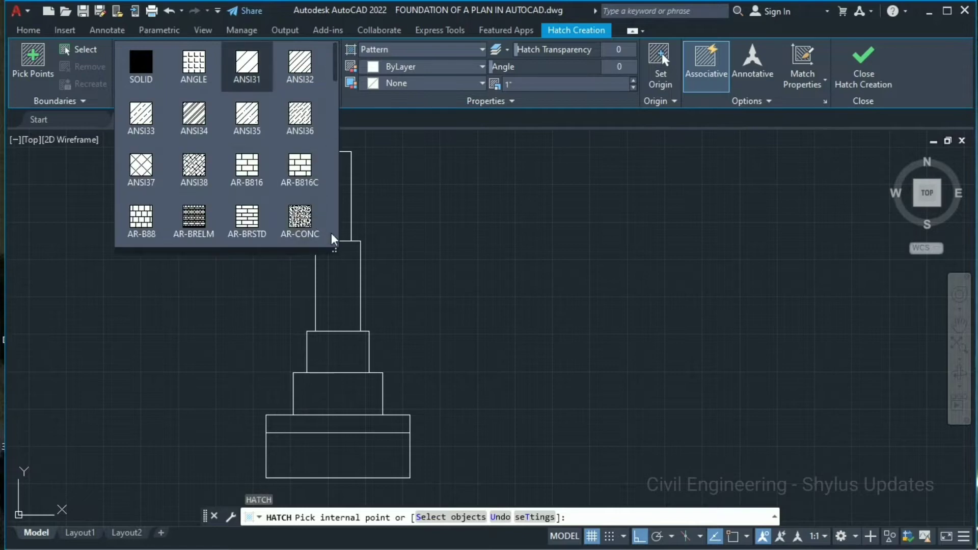
mouse_move(336, 252)
mouse_down()
mouse_move(459, 283)
mouse_move(633, 275)
mouse_move(700, 252)
mouse_up()
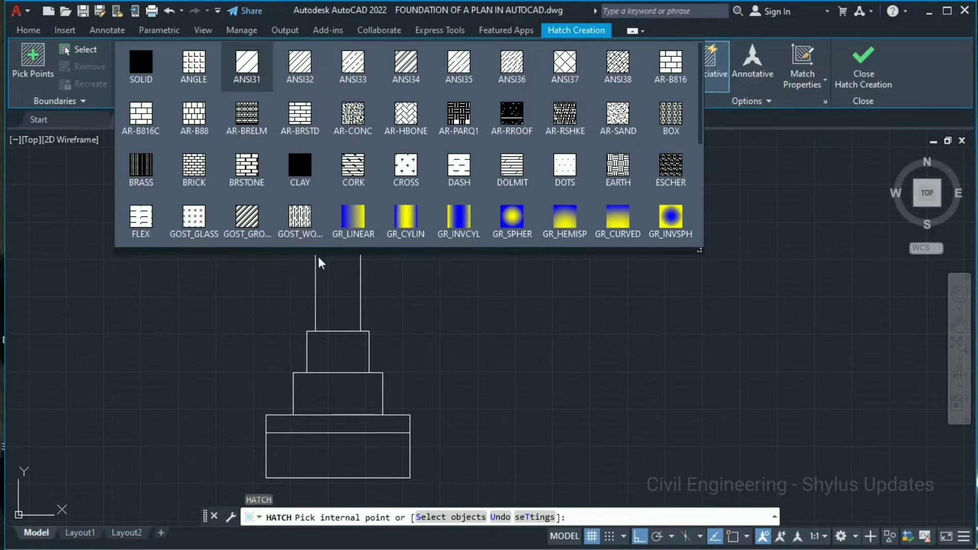
click(618, 127)
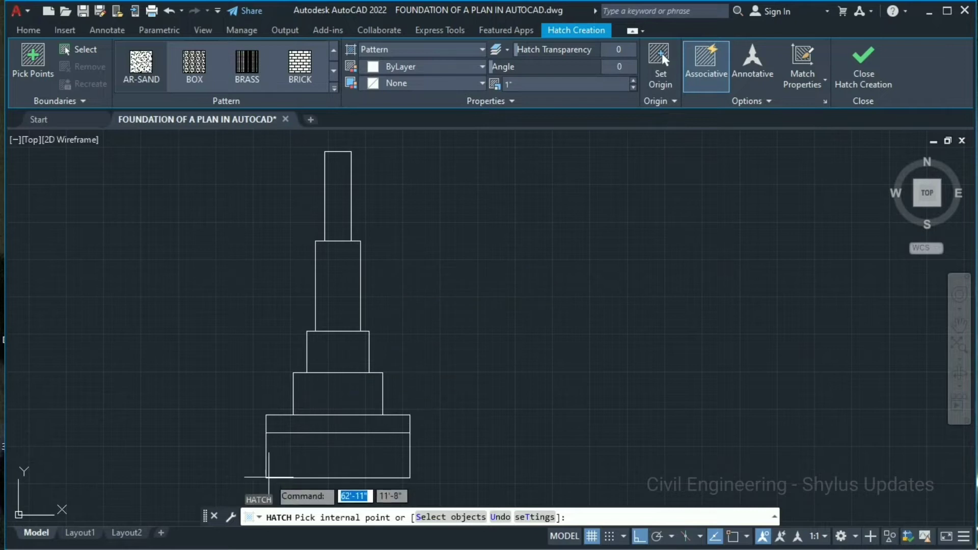
click(321, 453)
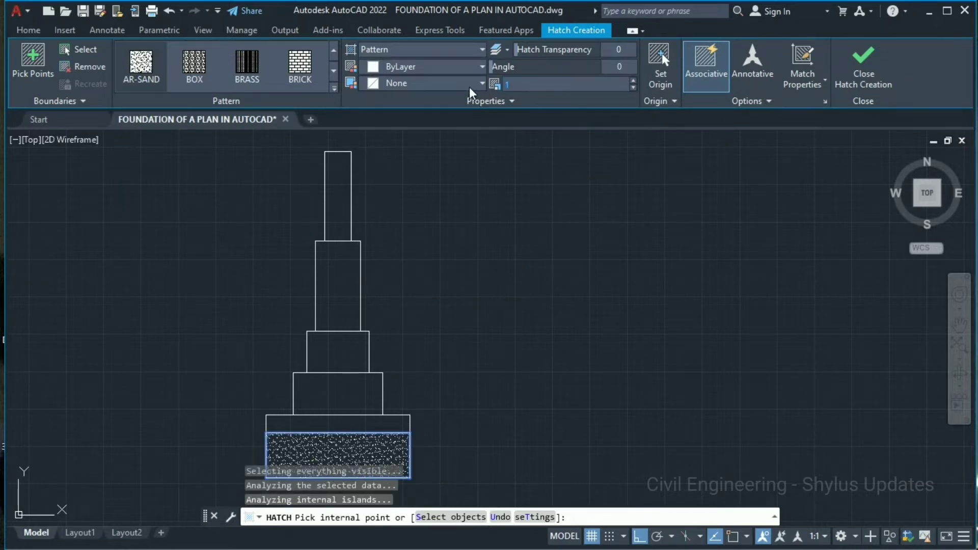
key(Return)
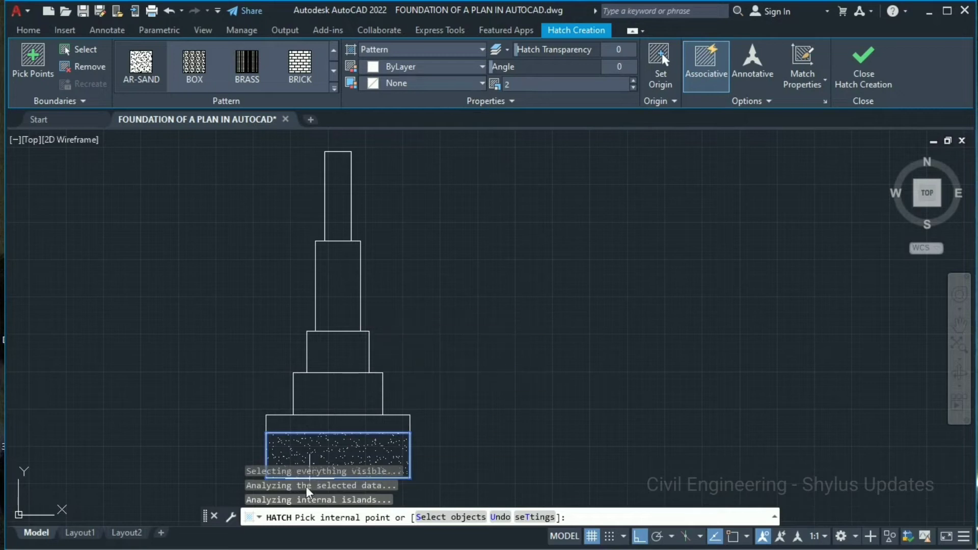
key(Escape)
- Hatch the thin base layer, the two steps above it and the tall rectangle over them with AR-CONC at scale 2
click(144, 82)
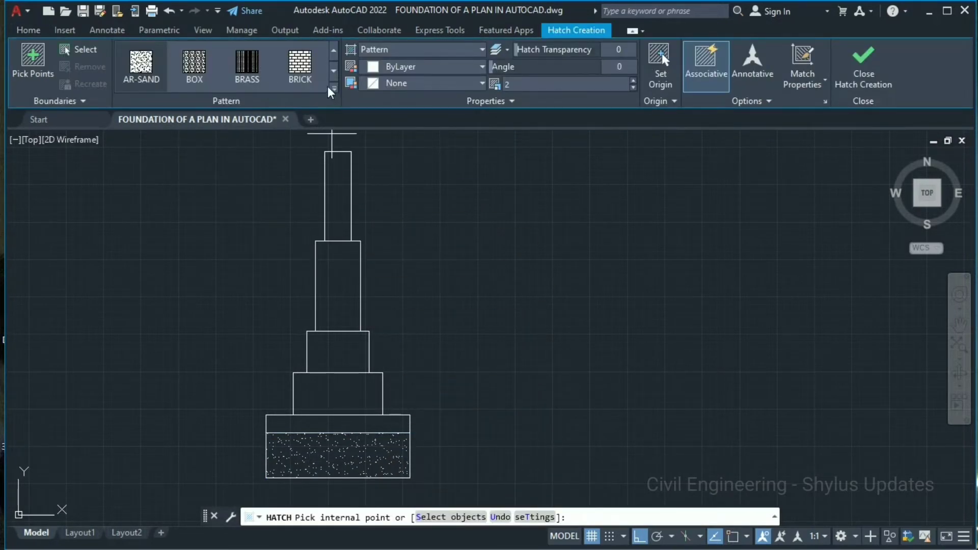
click(334, 90)
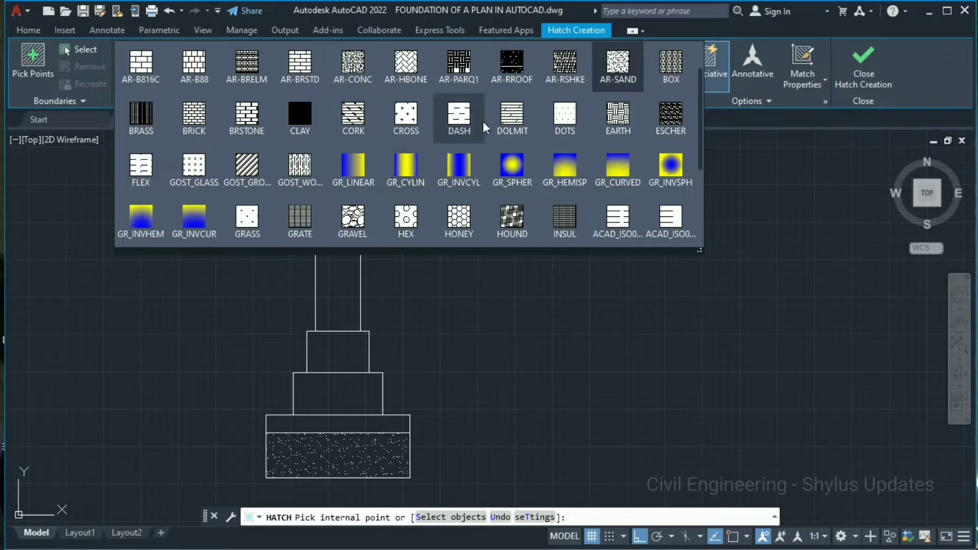
click(352, 76)
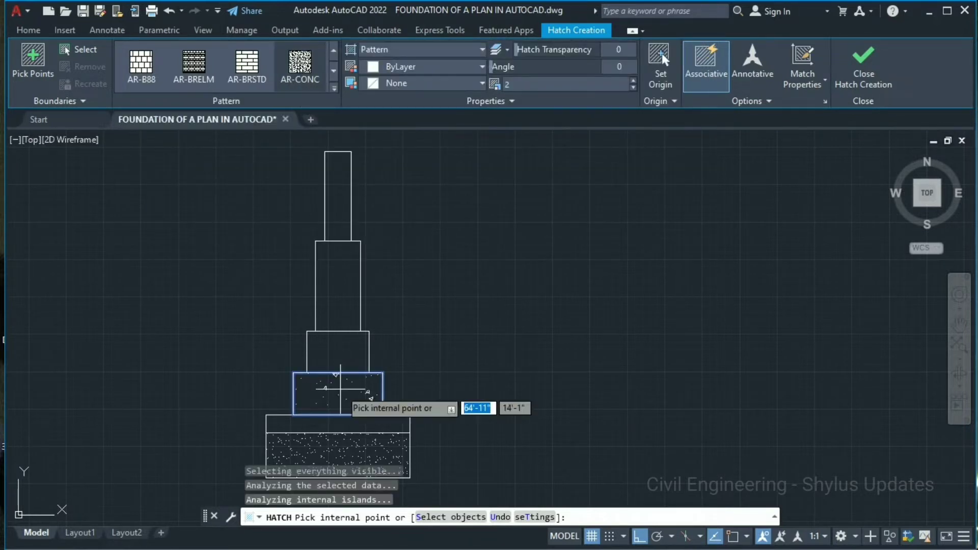
click(340, 308)
click(332, 423)
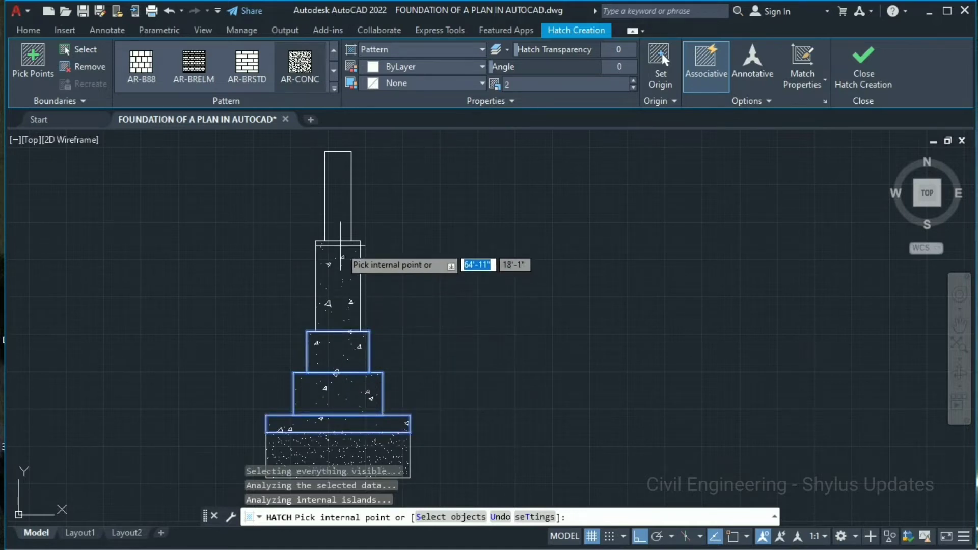
click(335, 249)
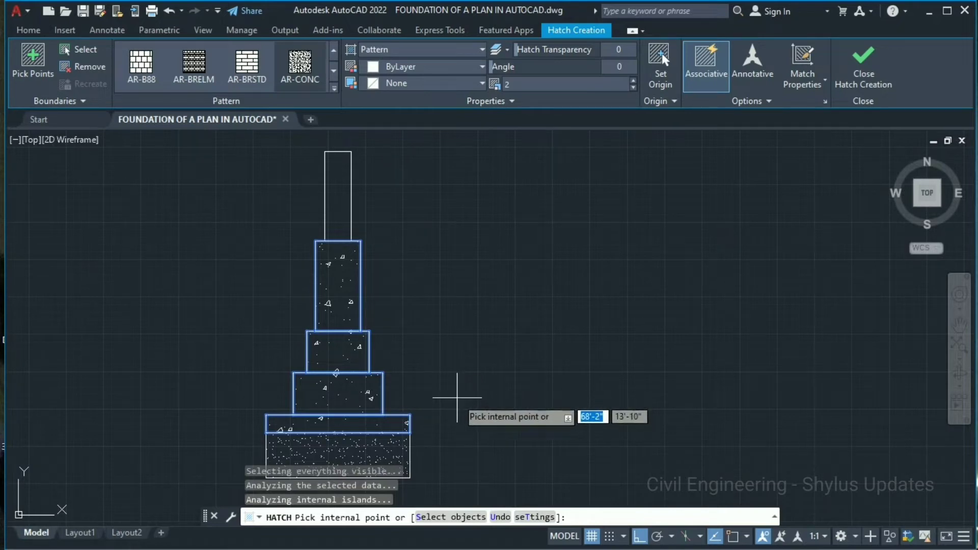
key(Escape)
- Hatch the narrow topmost rectangle with the ANSI32 pattern at scale 15 and finish the hatch
click(146, 81)
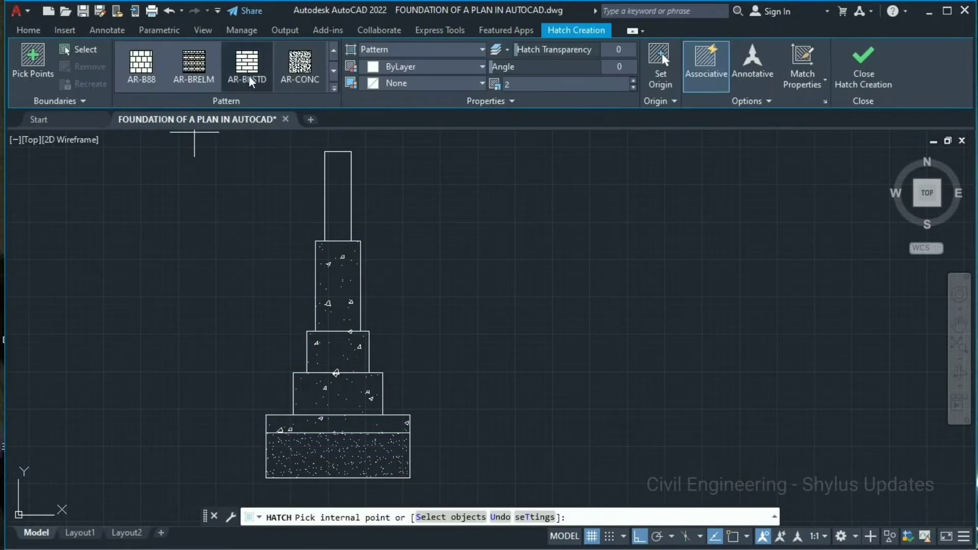
click(334, 87)
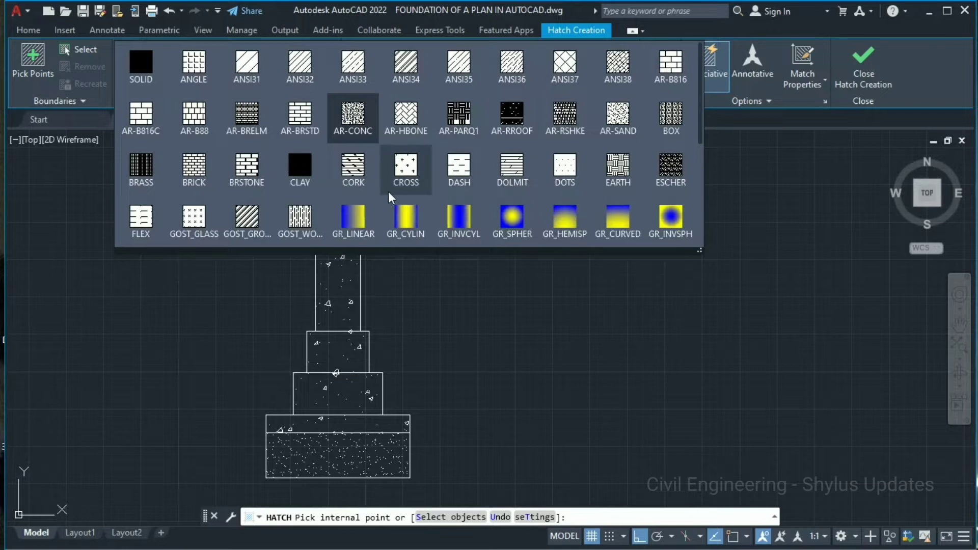
click(300, 76)
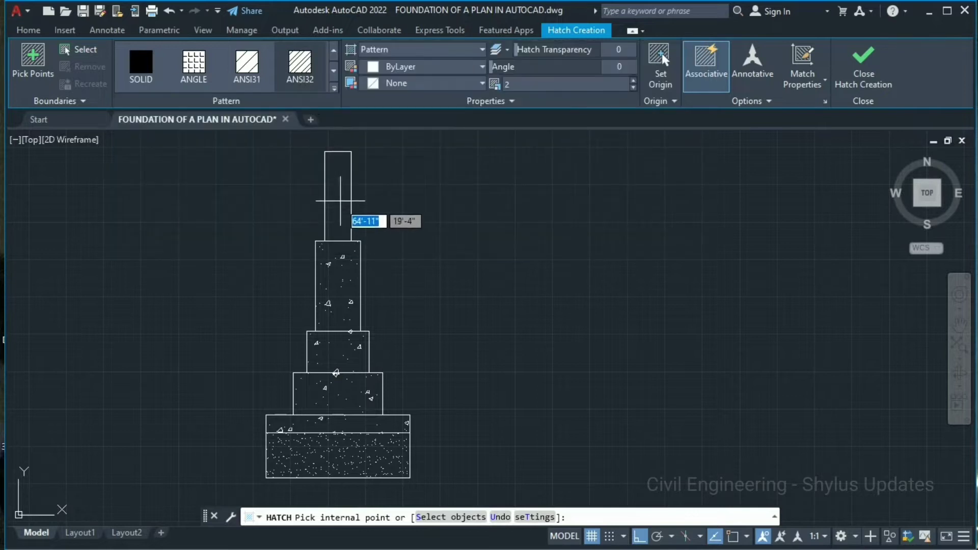
click(517, 91)
text(2)
key(Return)
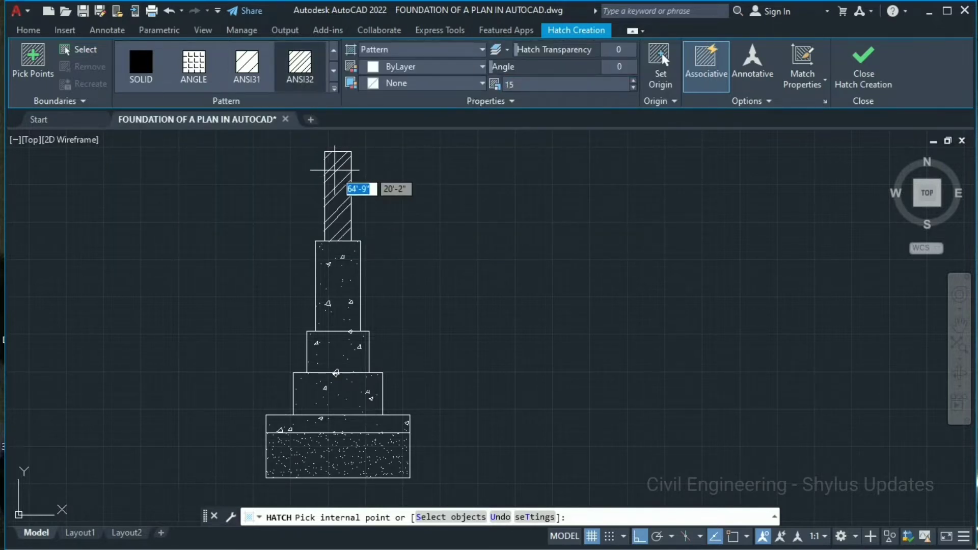
click(335, 169)
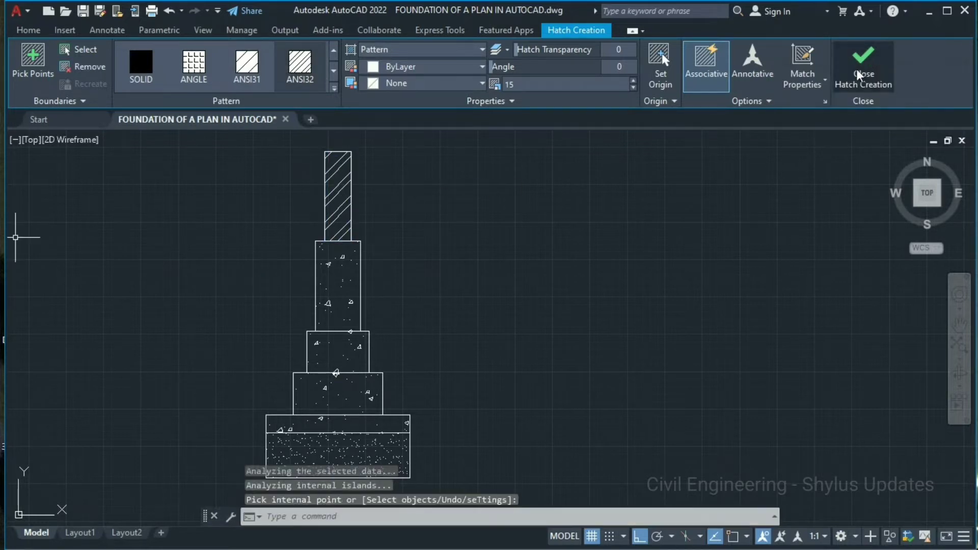
click(869, 66)
- Dimension the combined height of the two base layers, placing the dimension line well to the right of the section
scroll(343, 332, down, 1)
scroll(343, 332, down, 2)
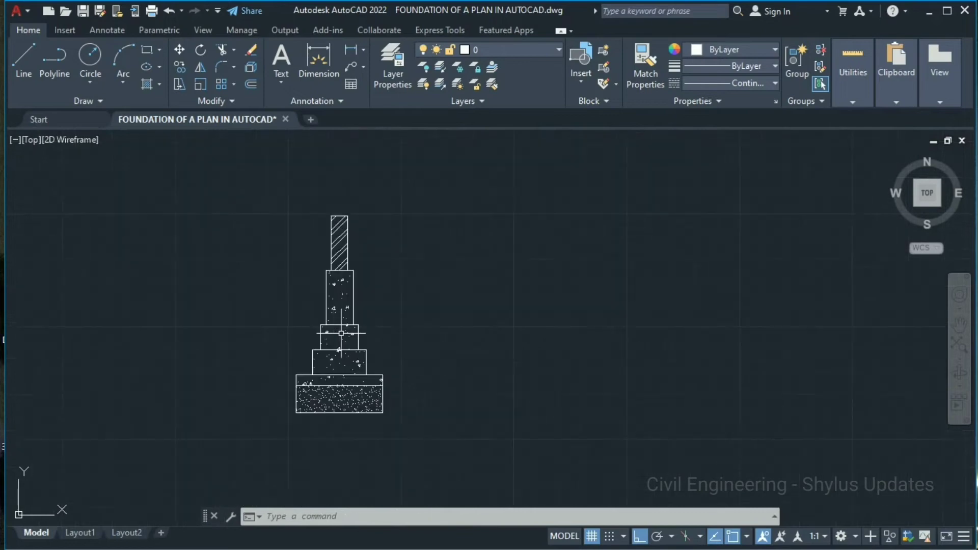
scroll(340, 333, up, 3)
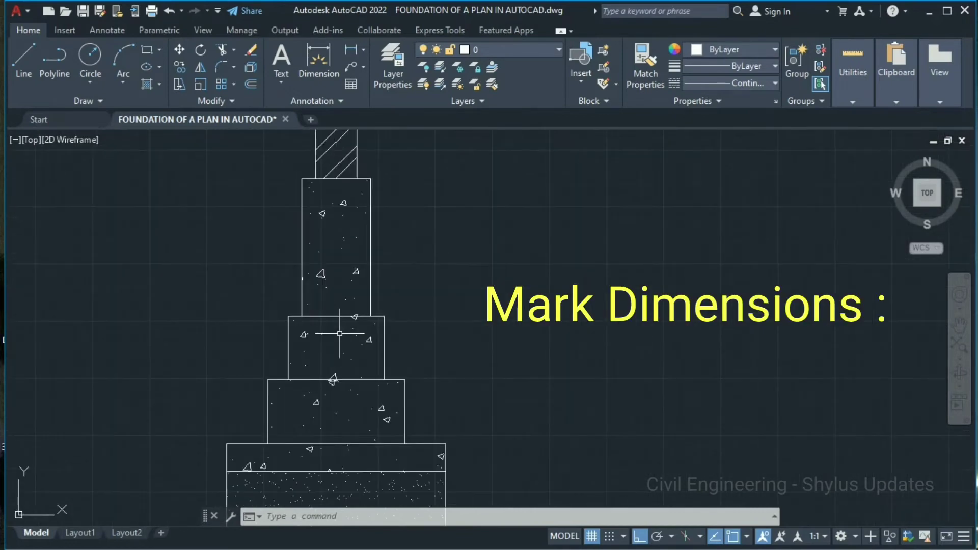
scroll(340, 333, down, 3)
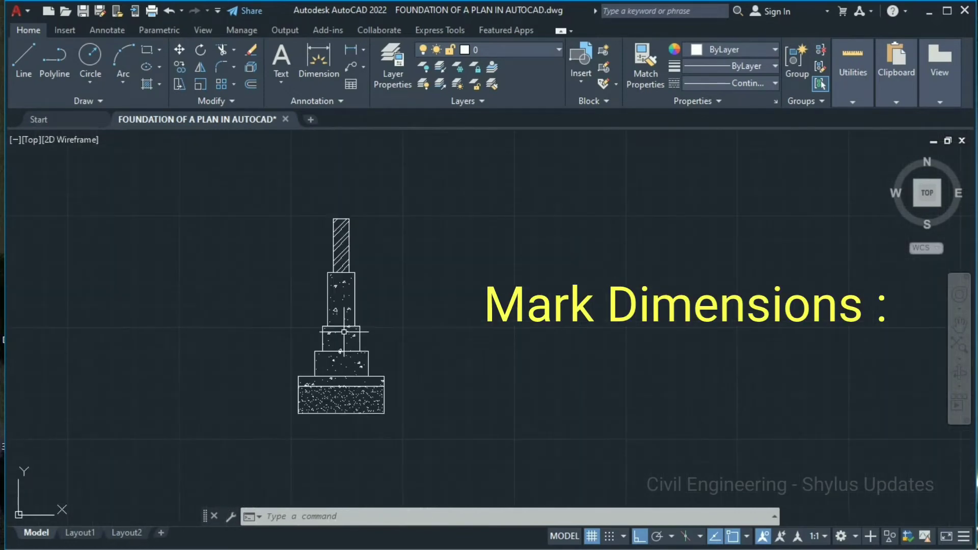
click(320, 65)
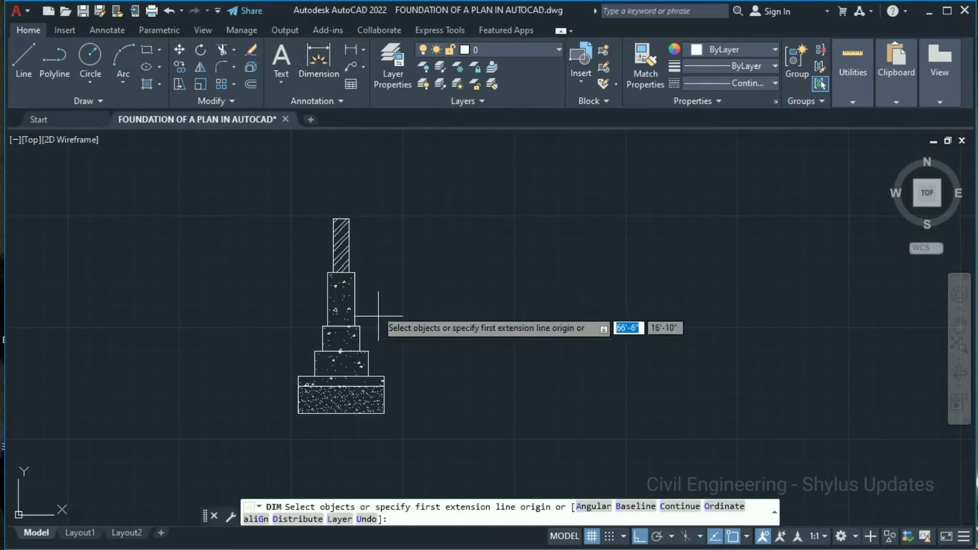
scroll(379, 419, up, 4)
click(389, 426)
click(386, 331)
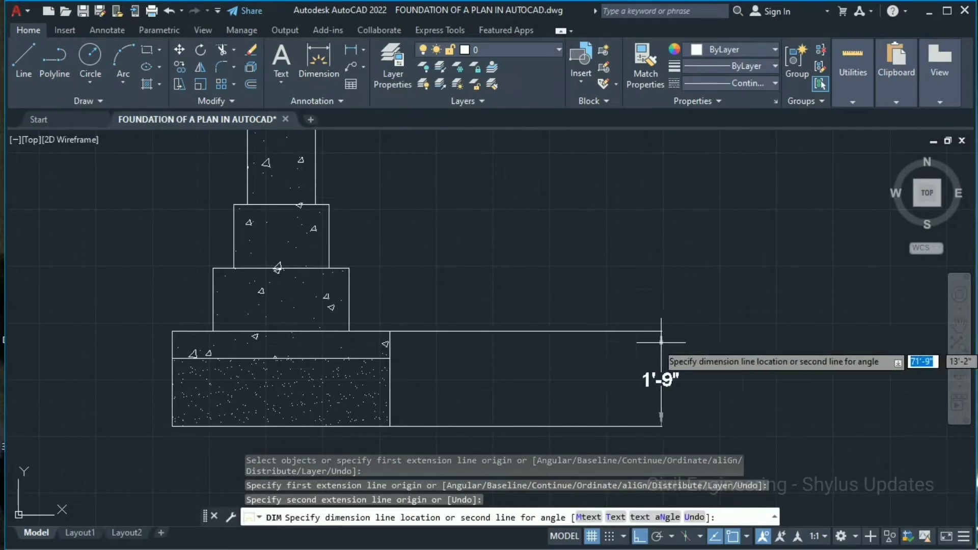
click(664, 342)
- Dimension the heights of the two steps above the base, in line with the base height dimension
click(349, 331)
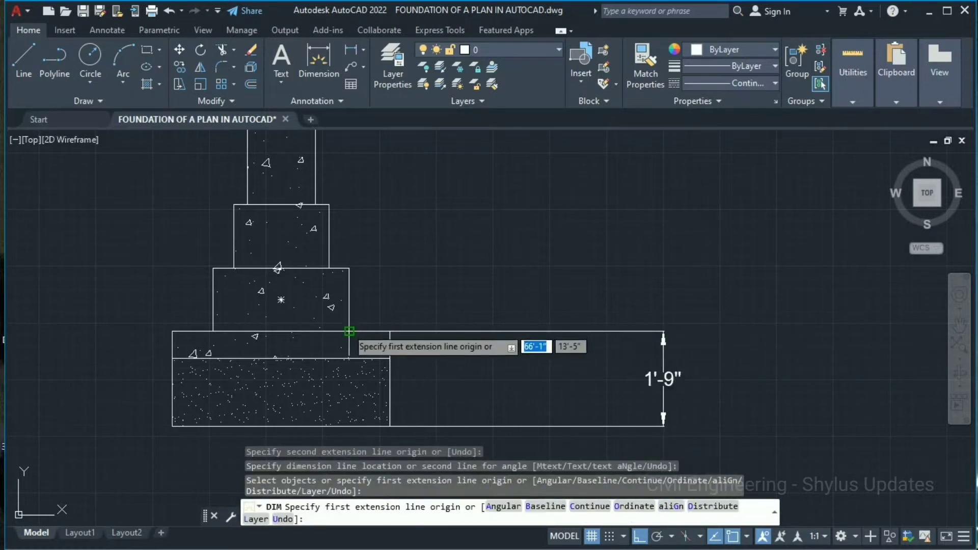
click(349, 267)
click(665, 289)
click(329, 267)
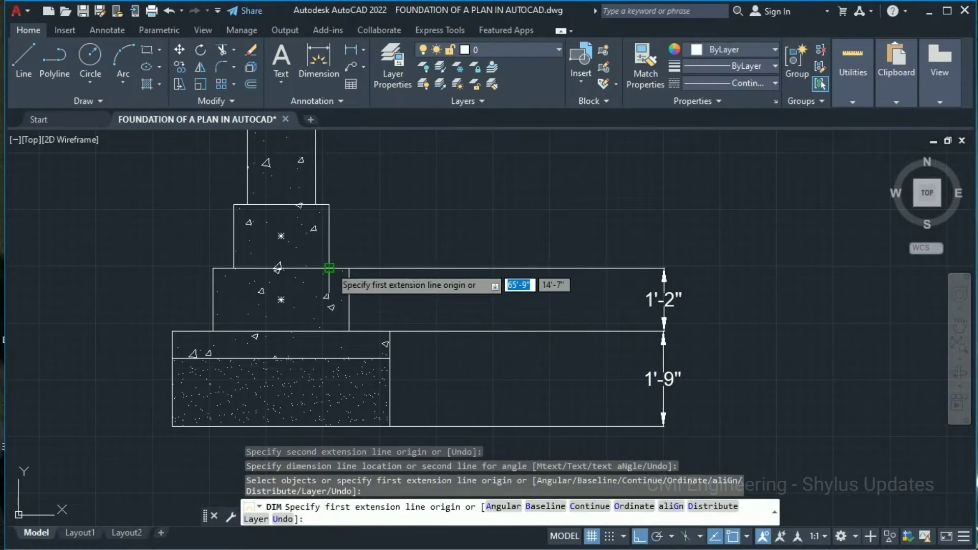
click(329, 205)
click(664, 209)
- Dimension the height of the tall concrete-hatched rectangle above the two steps, aligned with the other height dimensions
middle_drag(664, 209, 692, 366)
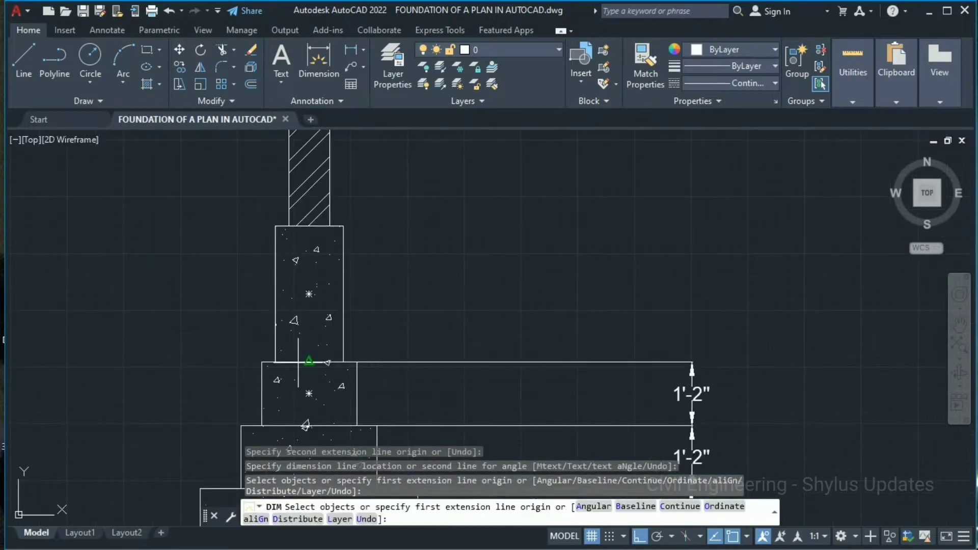
click(343, 362)
click(344, 226)
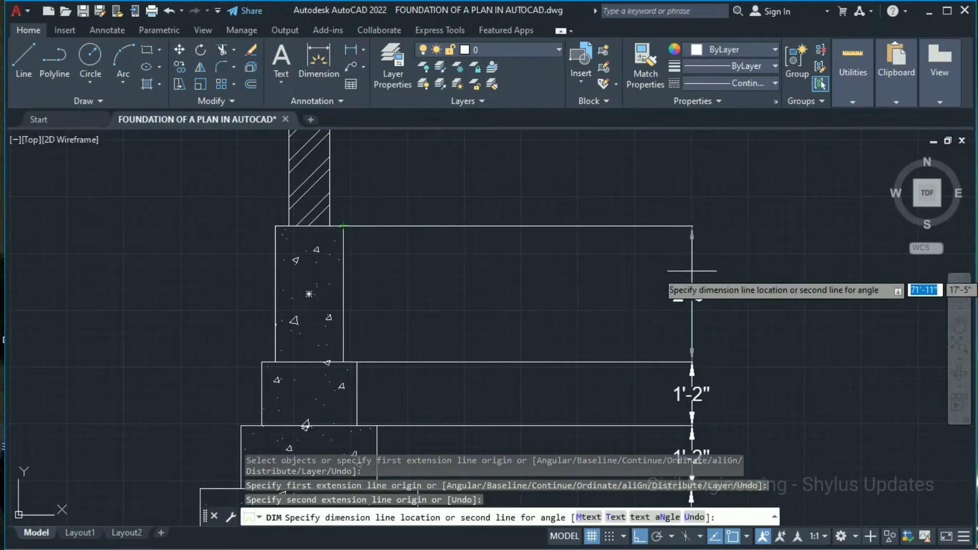
click(692, 265)
- Dimension the full width of the base, placing the dimension line just below its bottom edge
scroll(535, 326, down, 3)
scroll(340, 402, up, 1)
middle_drag(341, 401, 366, 287)
click(321, 296)
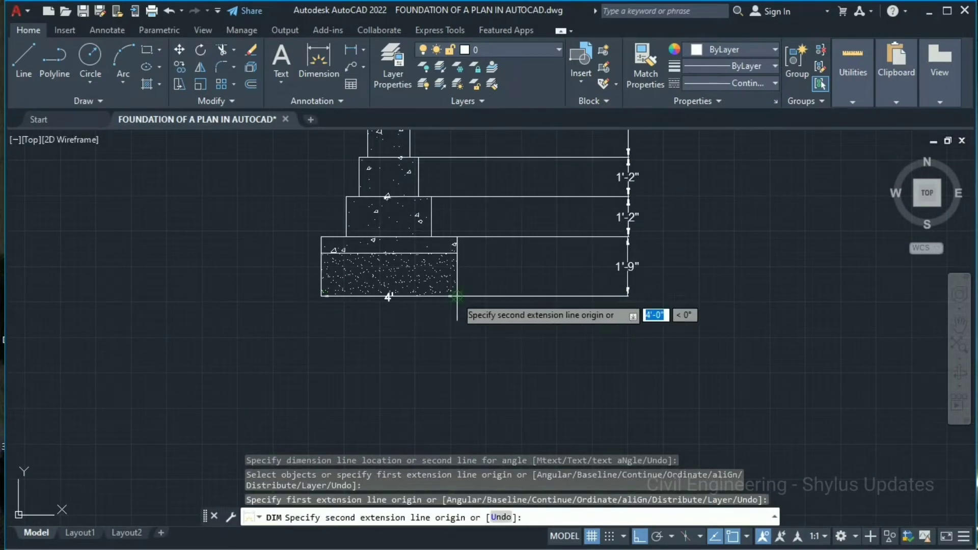
click(457, 296)
click(449, 331)
- Dimension the widths of the two steps above the base, placing each dimension line inside its step
scroll(422, 295, up, 2)
click(367, 302)
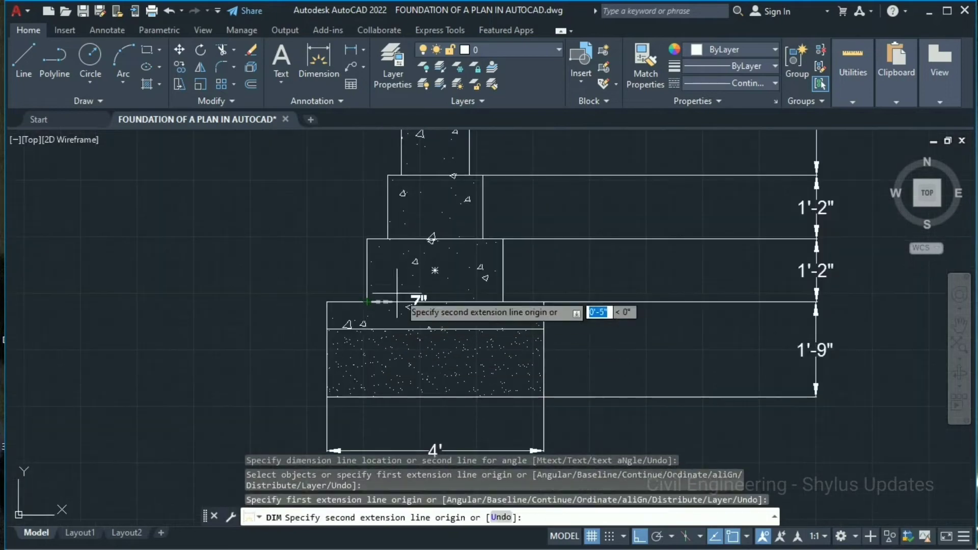
click(503, 301)
click(488, 279)
scroll(452, 351, down, 2)
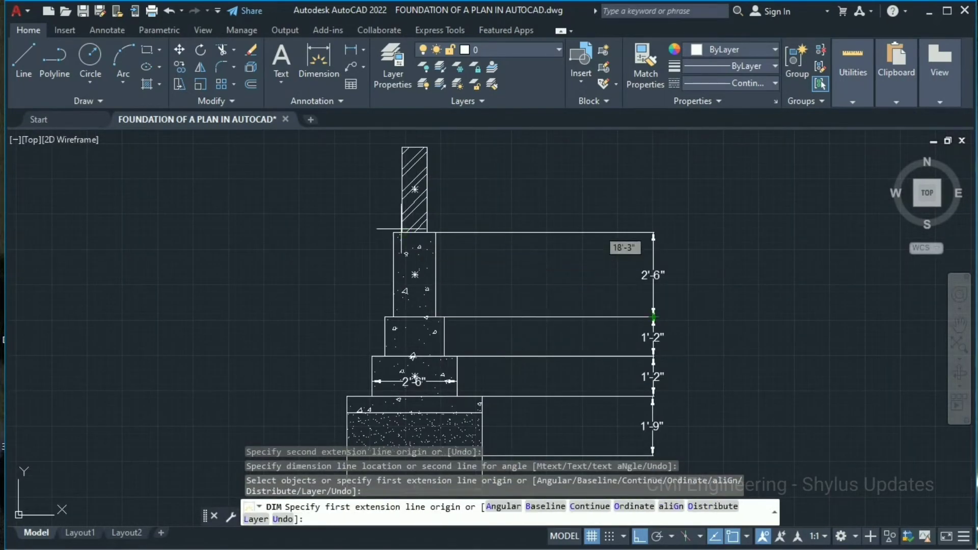
click(385, 356)
click(444, 356)
click(437, 345)
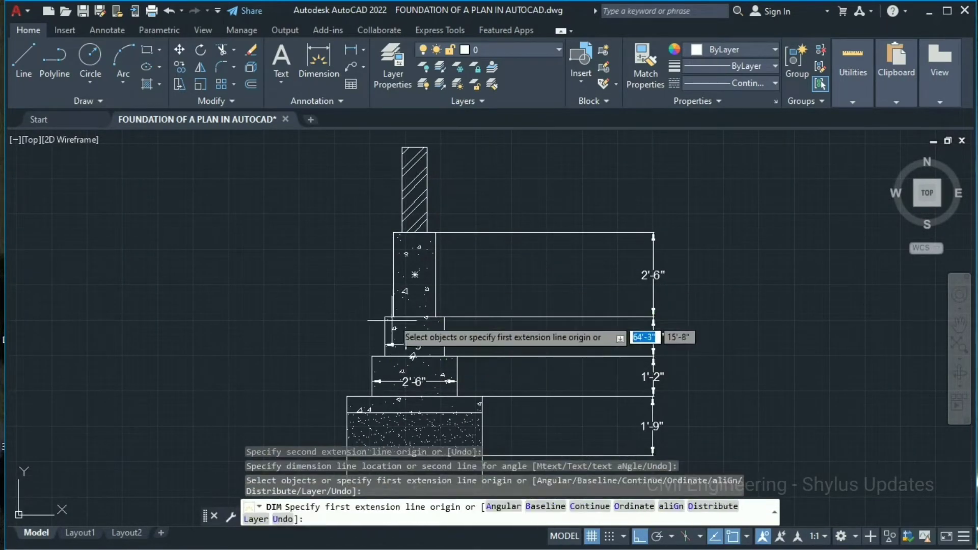
- Dimension the widths of the tall concrete-hatched rectangle and the topmost diagonally hatched rectangle, placing each line near the rectangle's lower end
click(393, 316)
click(435, 317)
click(432, 304)
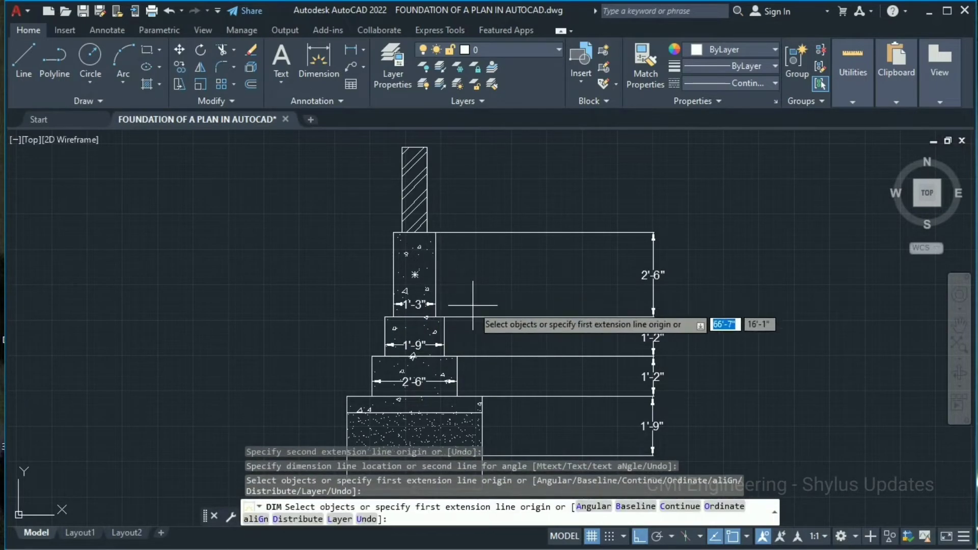
click(435, 232)
click(427, 148)
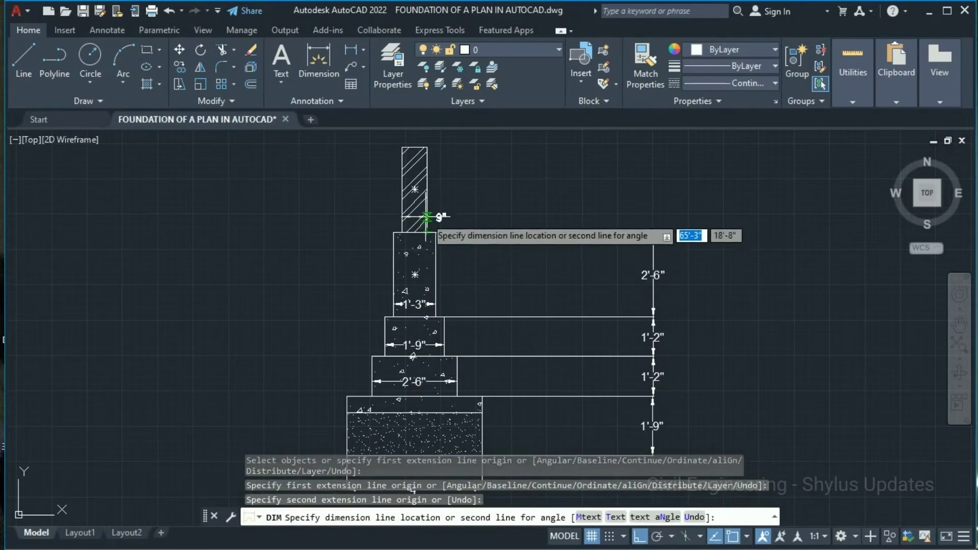
click(442, 212)
middle_drag(432, 418, 447, 368)
scroll(408, 283, up, 4)
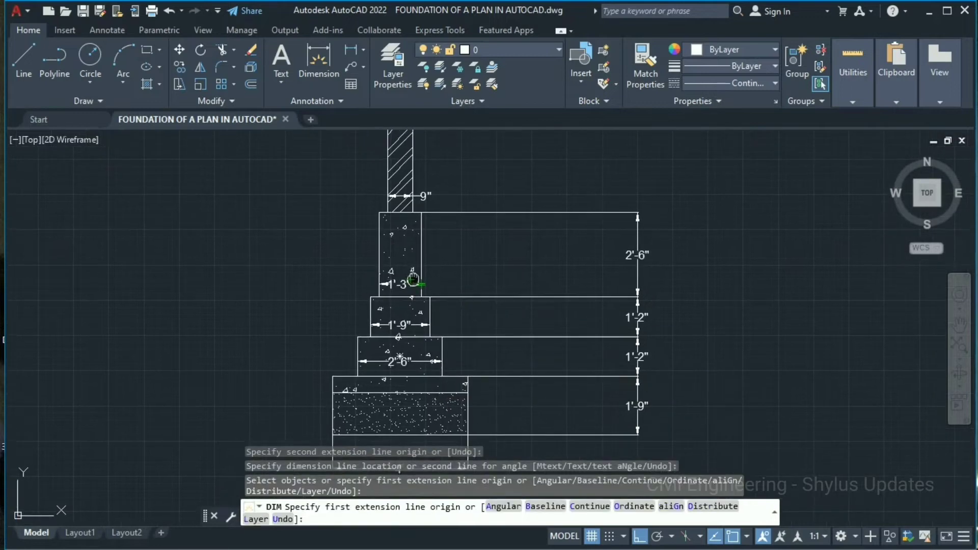
scroll(377, 250, down, 2)
scroll(357, 387, down, 2)
middle_drag(350, 432, 386, 258)
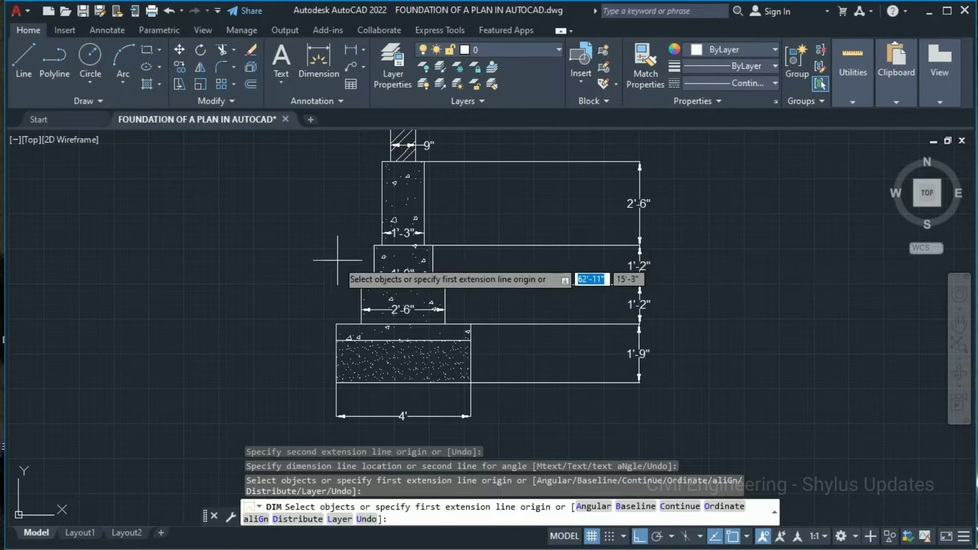
text(c)
key(Return)
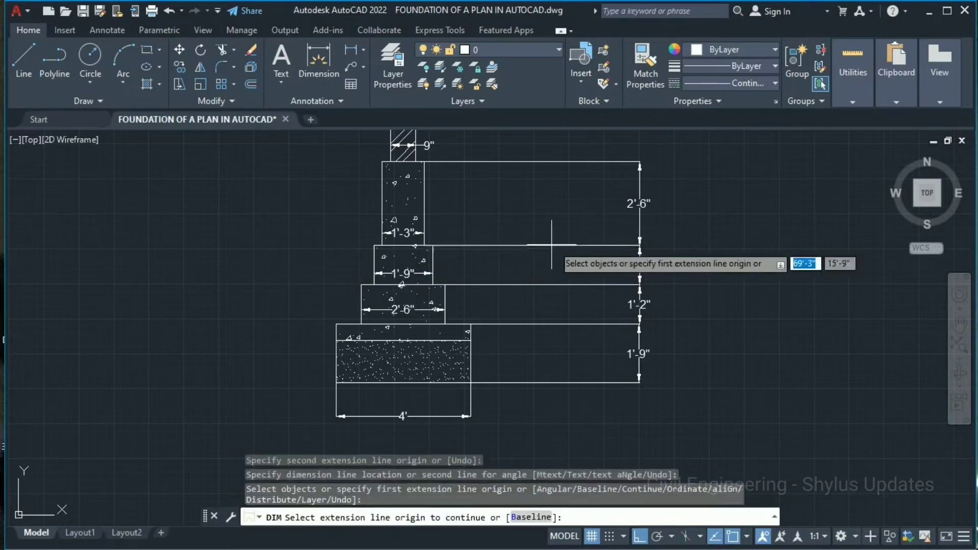
click(557, 244)
key(Escape)
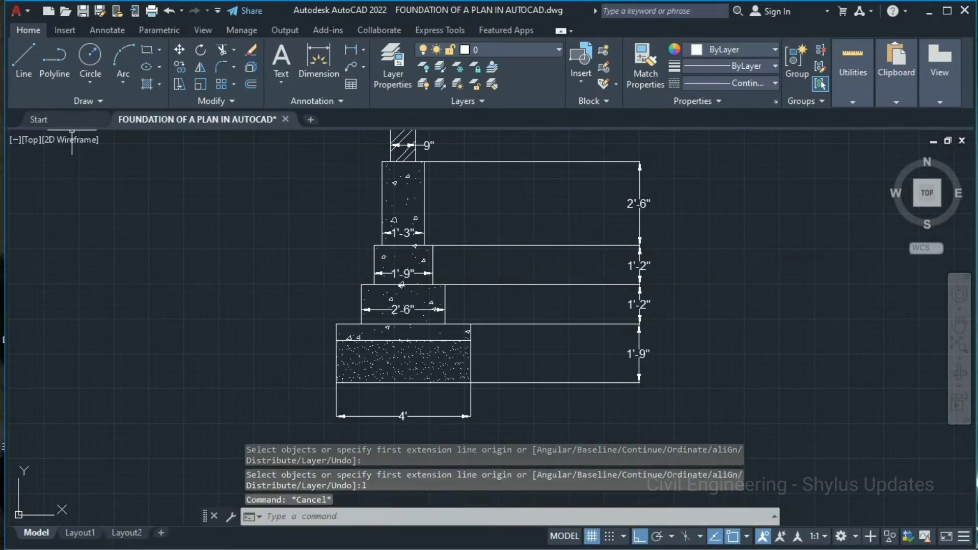
- Draw a 2' horizontal line outward to the left from the top-left corner of the upper step
click(24, 61)
click(374, 246)
middle_drag(374, 245, 378, 279)
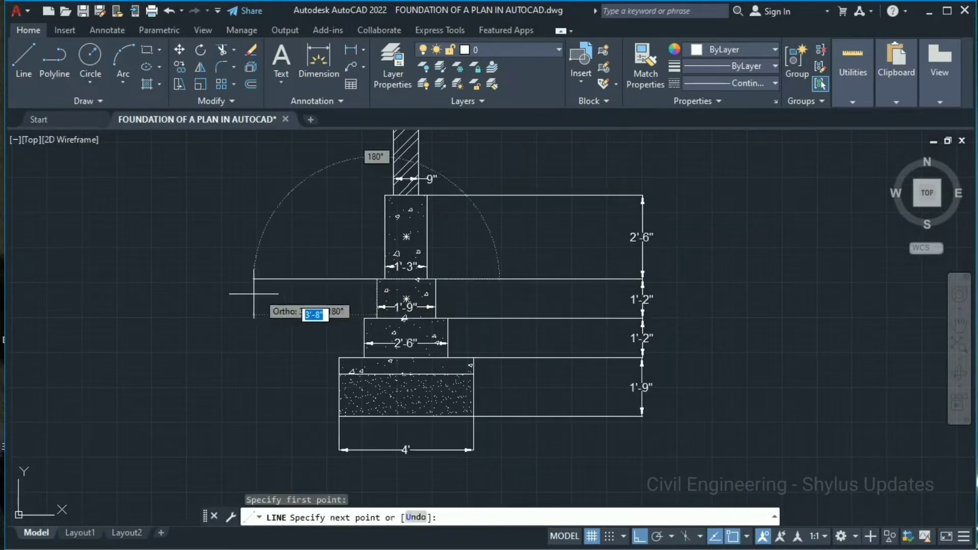
text(2')
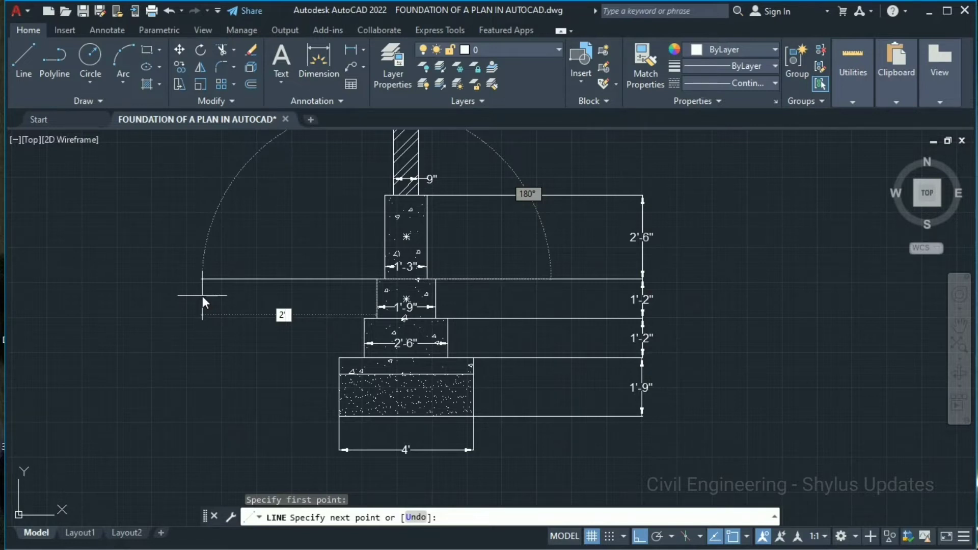
key(Return)
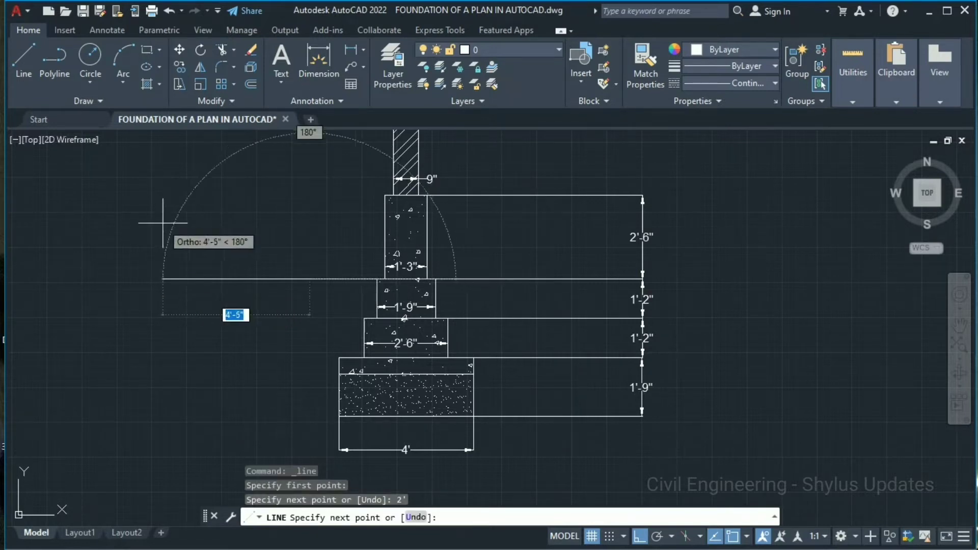
key(Escape)
- Draw a 2' horizontal line outward to the right from the top-right corner of the upper step
scroll(467, 289, up, 2)
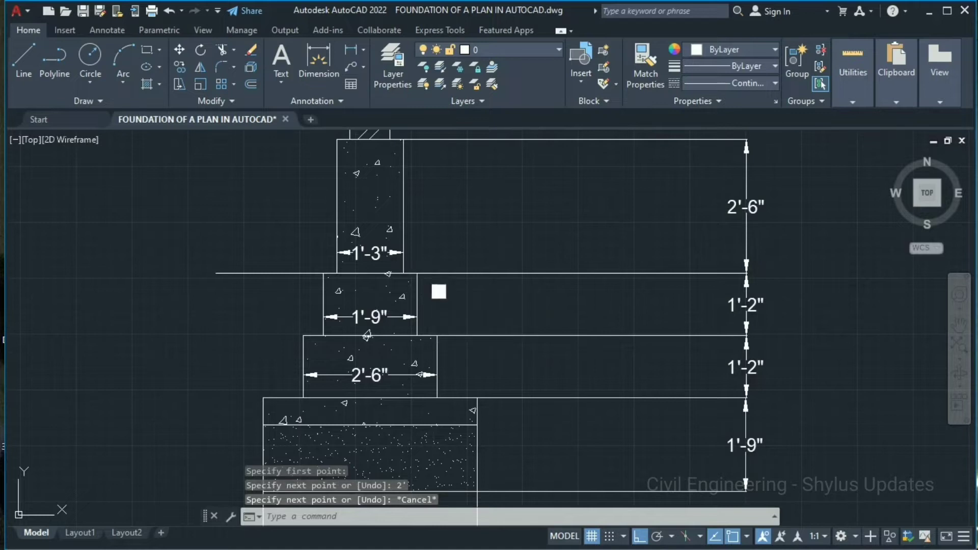
key(Return)
click(416, 273)
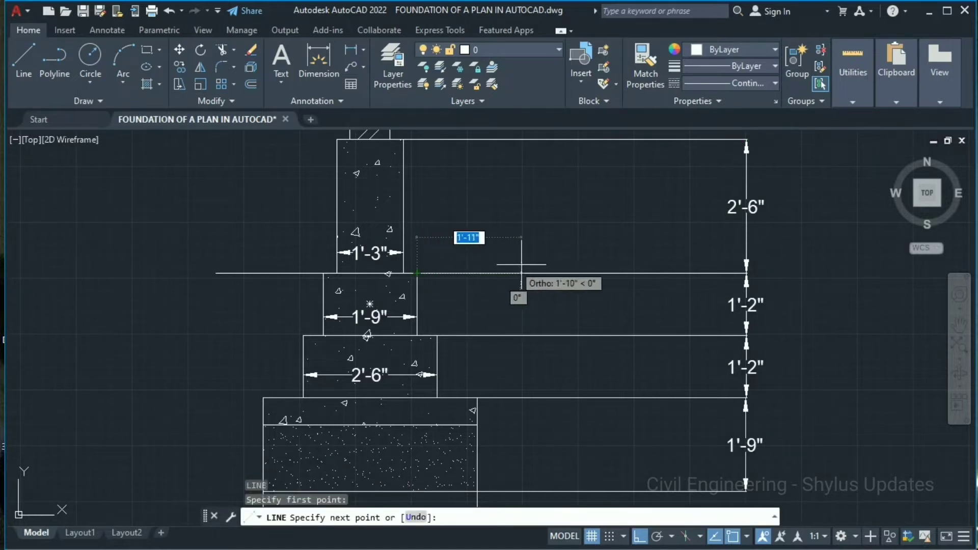
text(2')
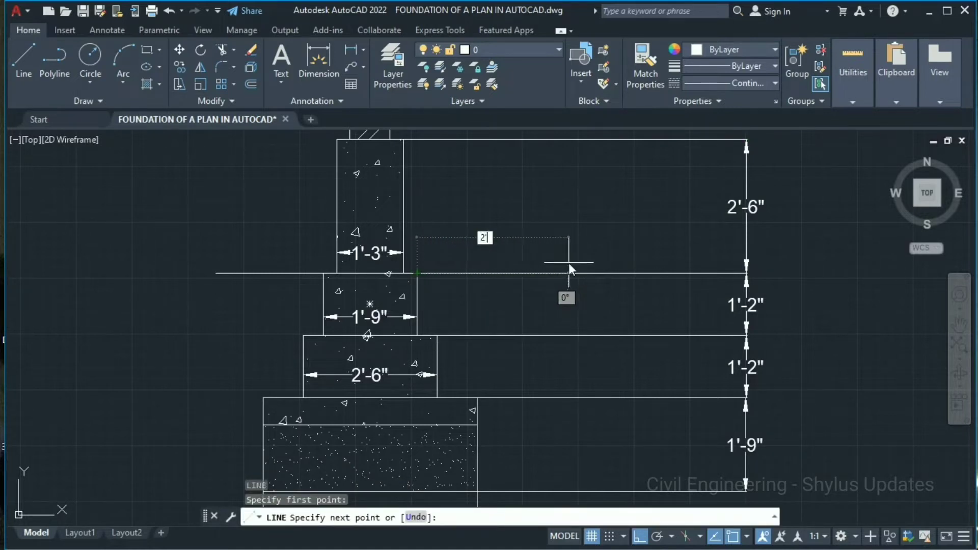
key(Return)
key(Escape)
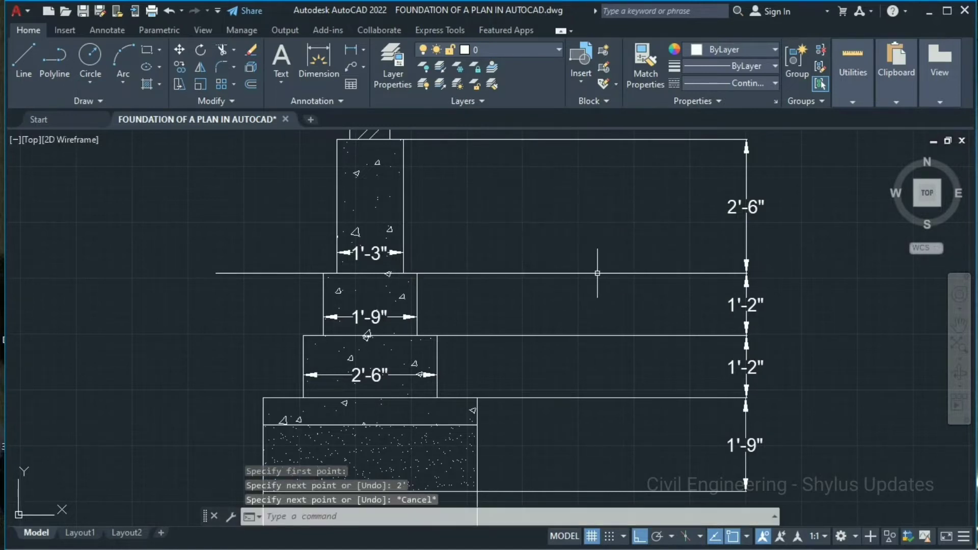
- Shorten the two overlapping dimension extension lines at the top of the upper step, pulling their starts close to the height dimension line
click(598, 273)
click(404, 273)
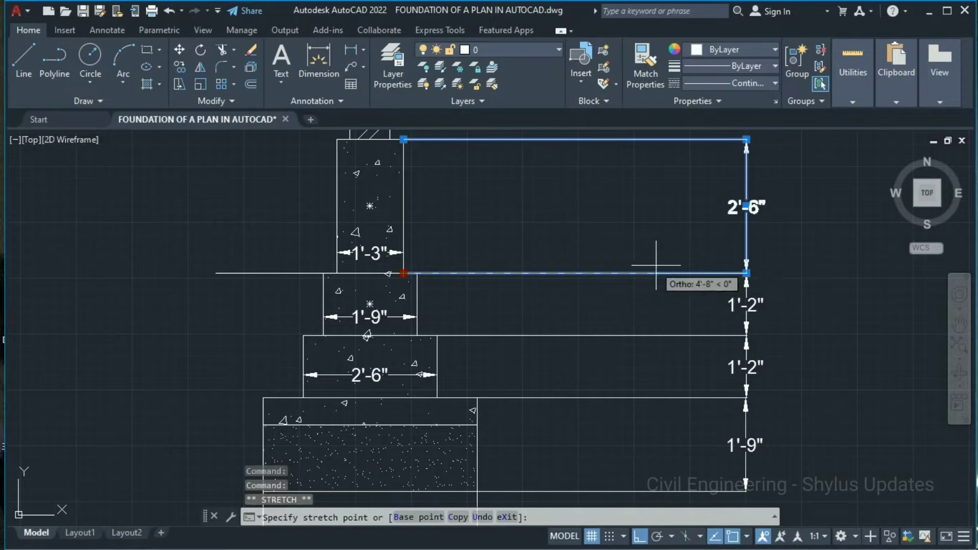
click(682, 273)
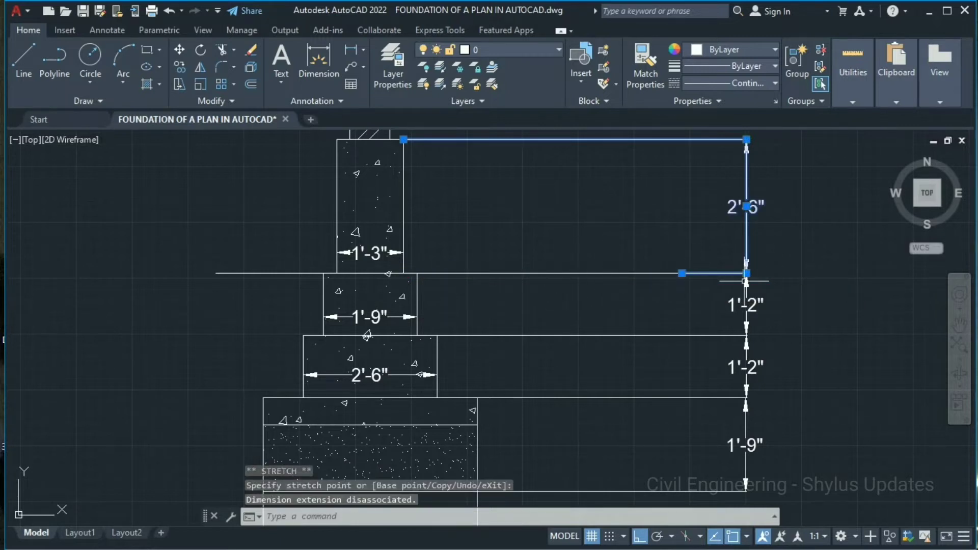
click(648, 273)
click(417, 273)
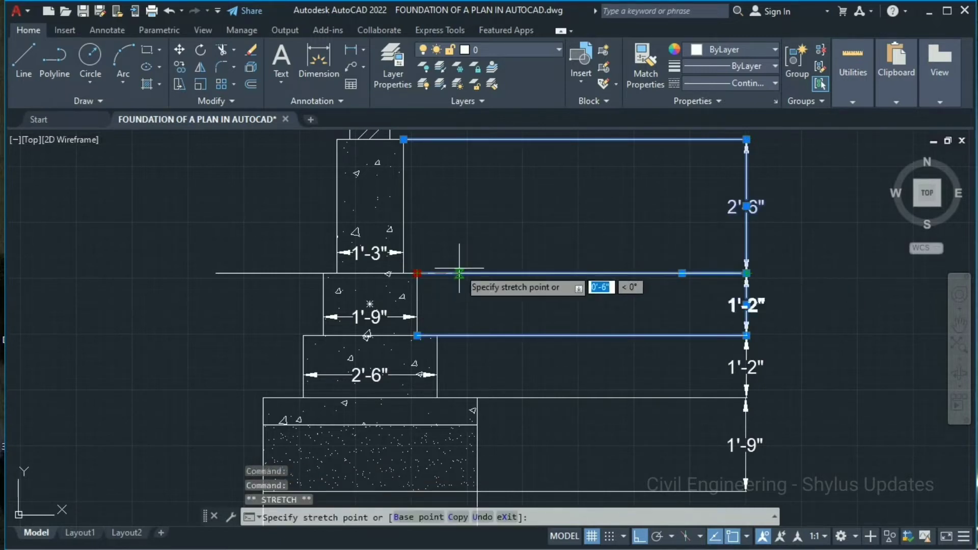
click(672, 274)
- Shorten the extension line at the top of the tall concrete-hatched rectangle to a short stub near its height dimension
mouse_move(425, 249)
middle_down()
mouse_move(436, 305)
mouse_move(503, 332)
middle_up()
click(473, 250)
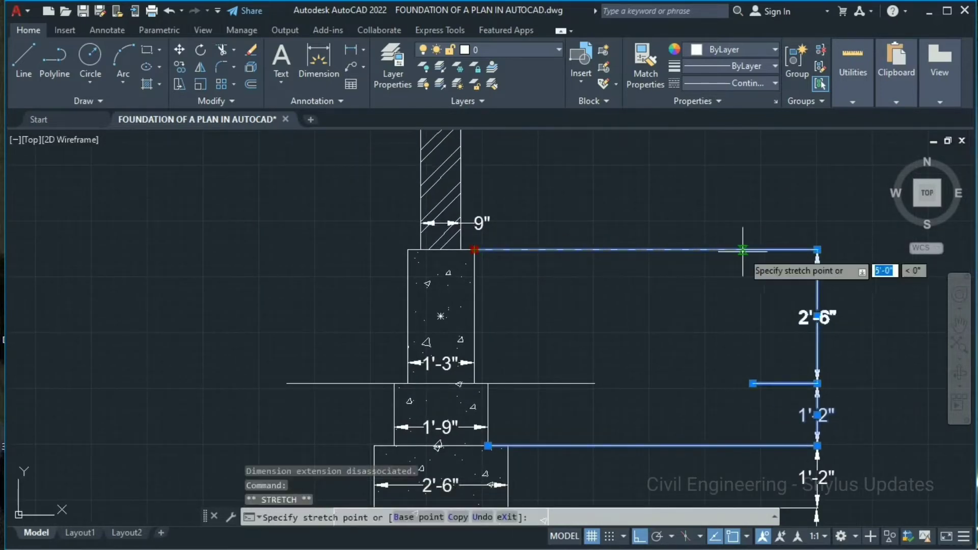
click(745, 249)
- Draw a 2'3" horizontal line outward to the left from the top-left corner of the tall concrete-hatched rectangle
middle_drag(405, 306, 378, 371)
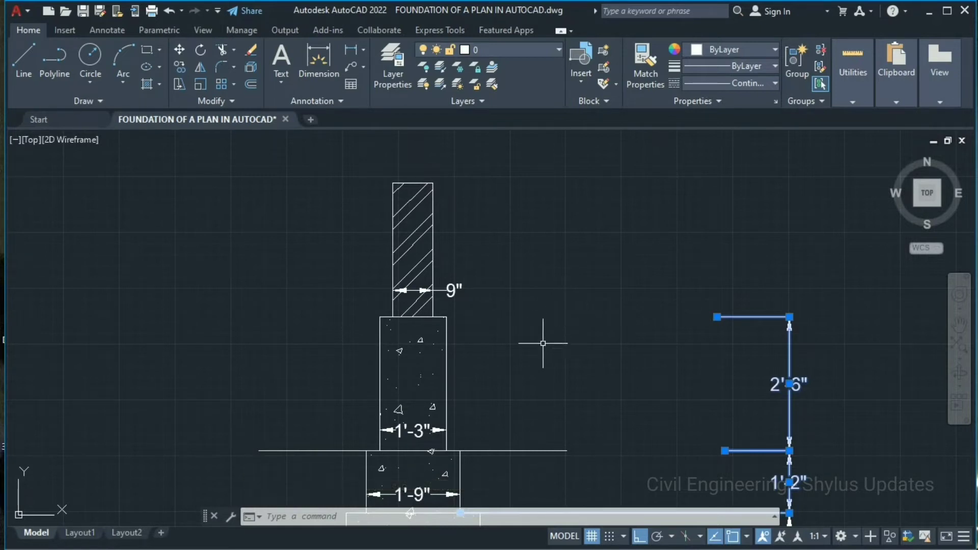
click(24, 61)
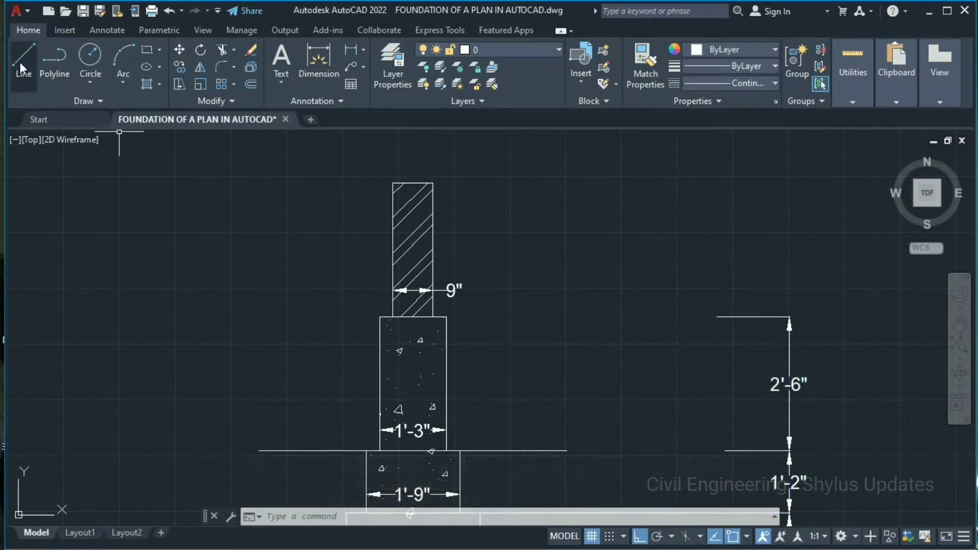
click(379, 316)
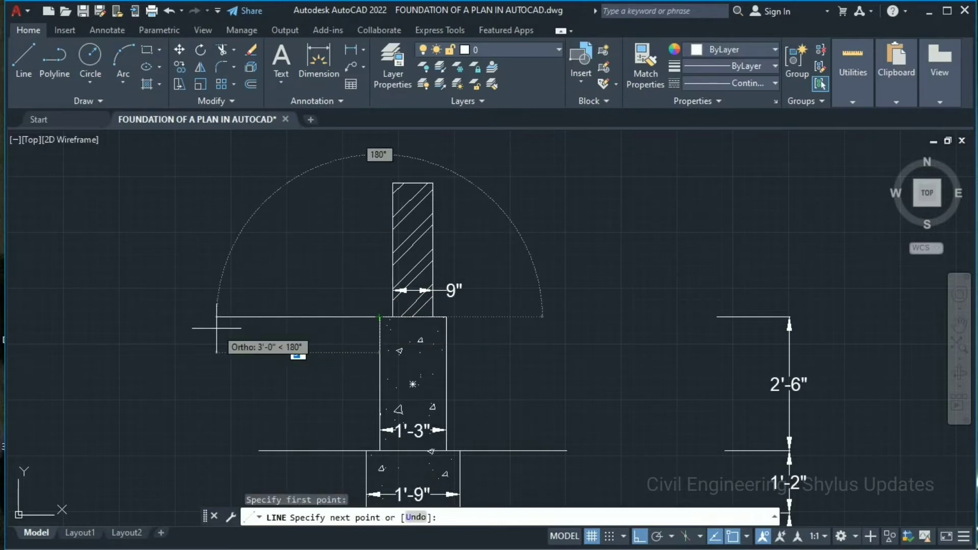
text(2'3")
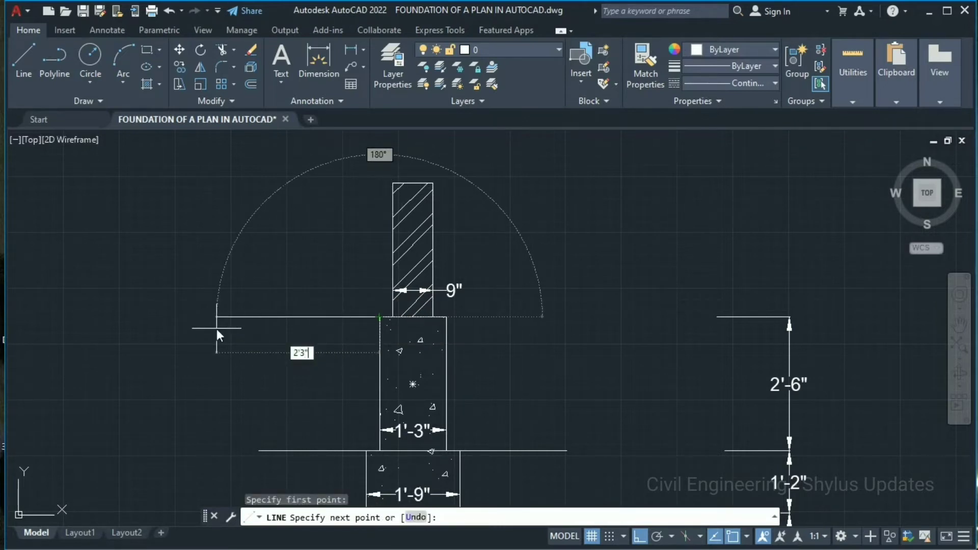
key(Return)
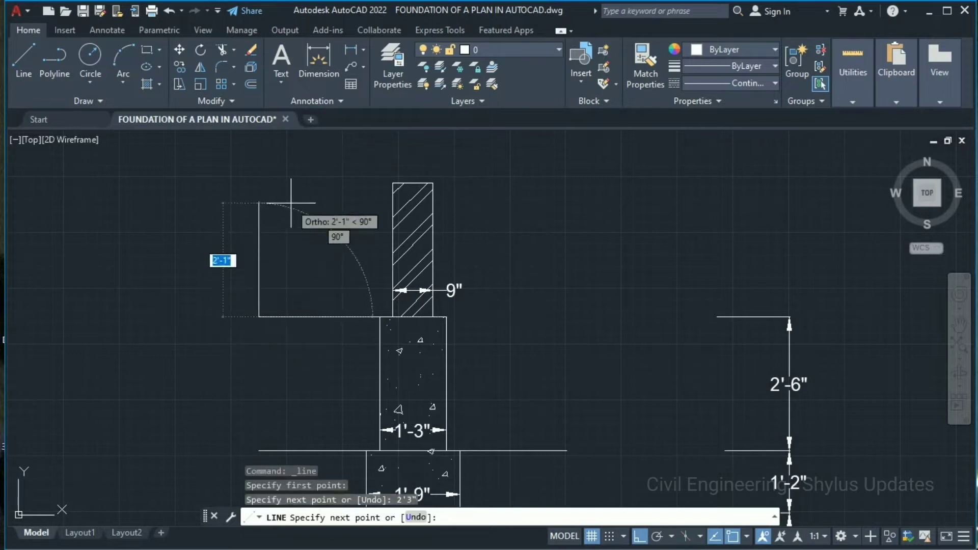
key(Escape)
- Draw a 2'3" horizontal line outward to the right from the top-right corner of the tall concrete-hatched rectangle
click(24, 61)
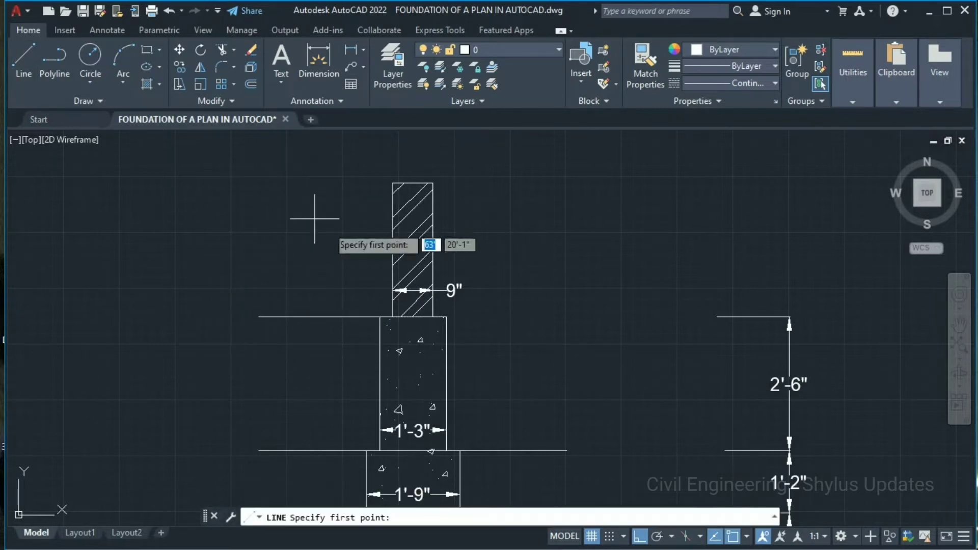
click(446, 317)
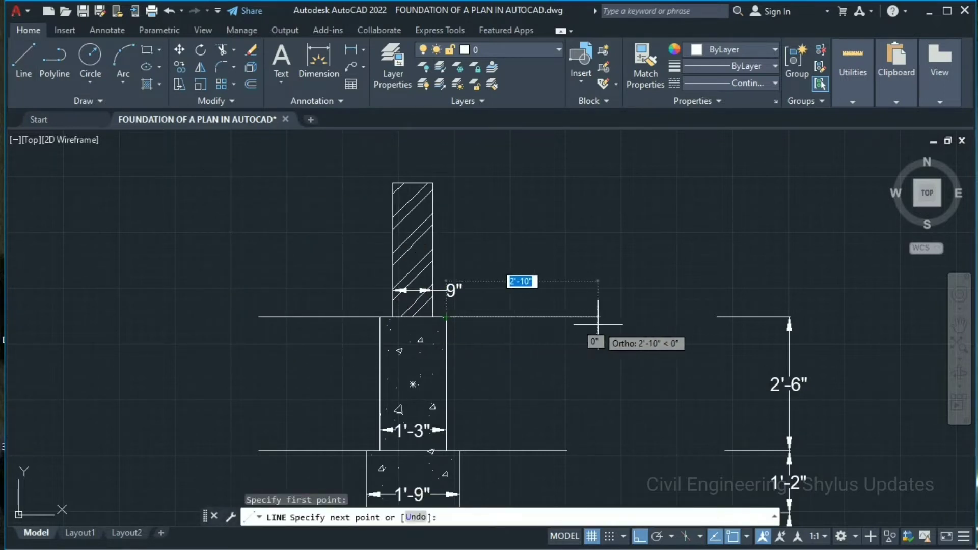
text(2)
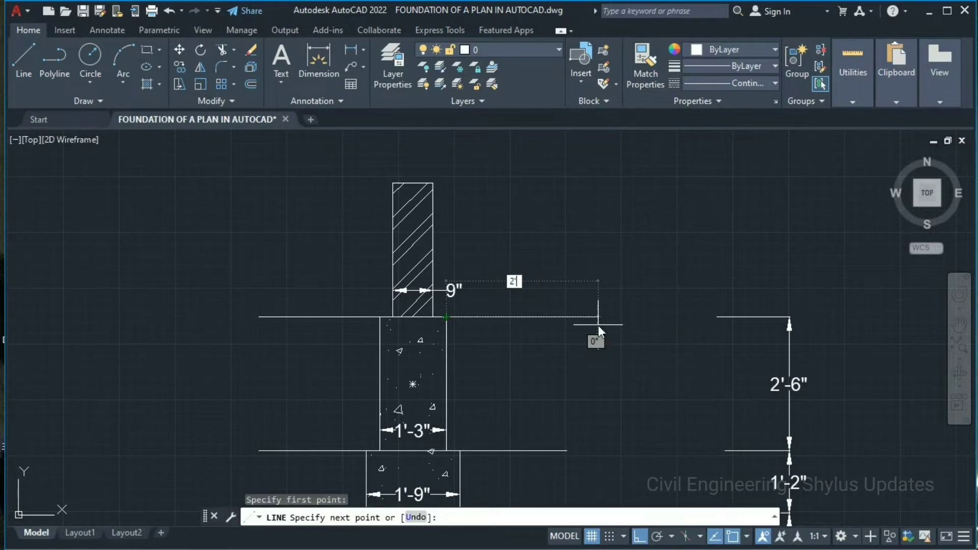
key(Return)
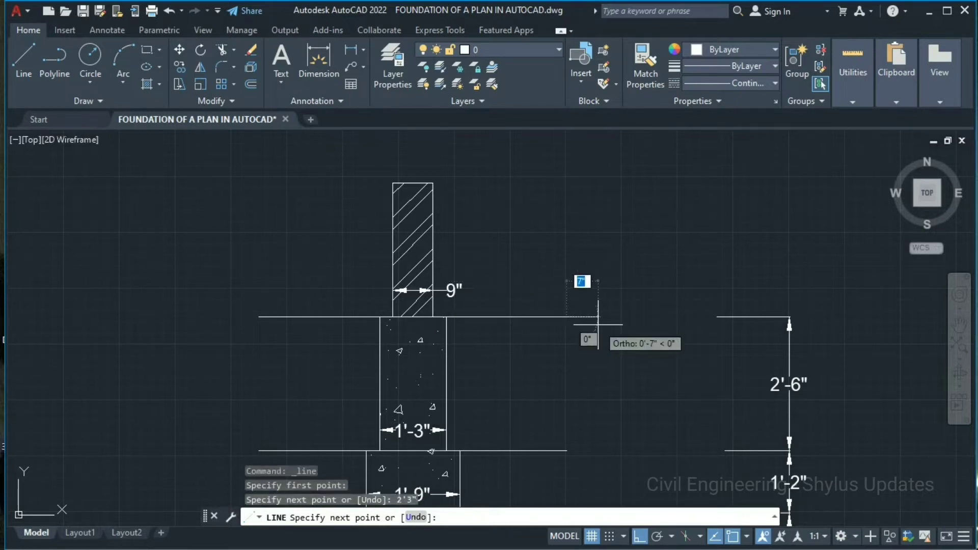
key(Escape)
- Add the multiline text "G" at 5" height above the lower level line, just left of the tall rectangle
middle_drag(333, 448, 323, 332)
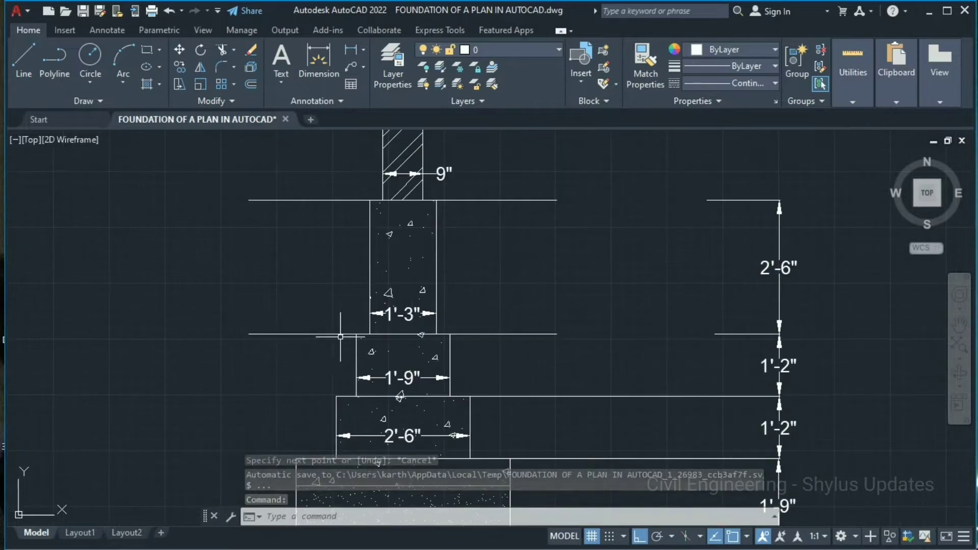
click(287, 62)
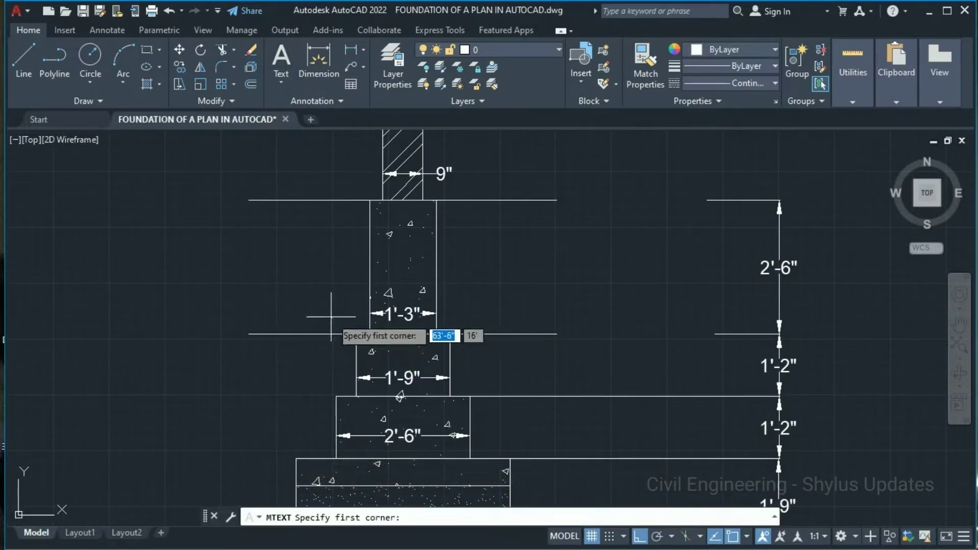
click(335, 308)
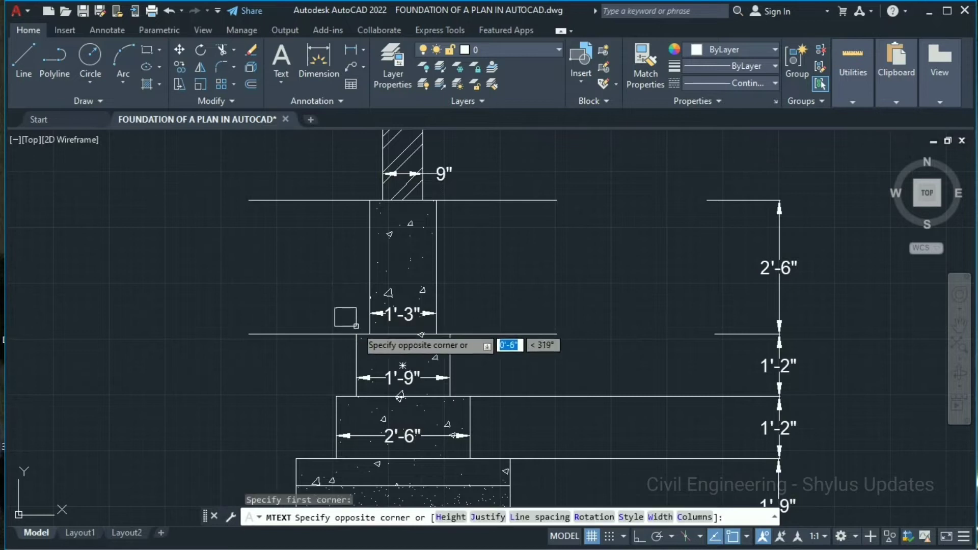
click(575, 321)
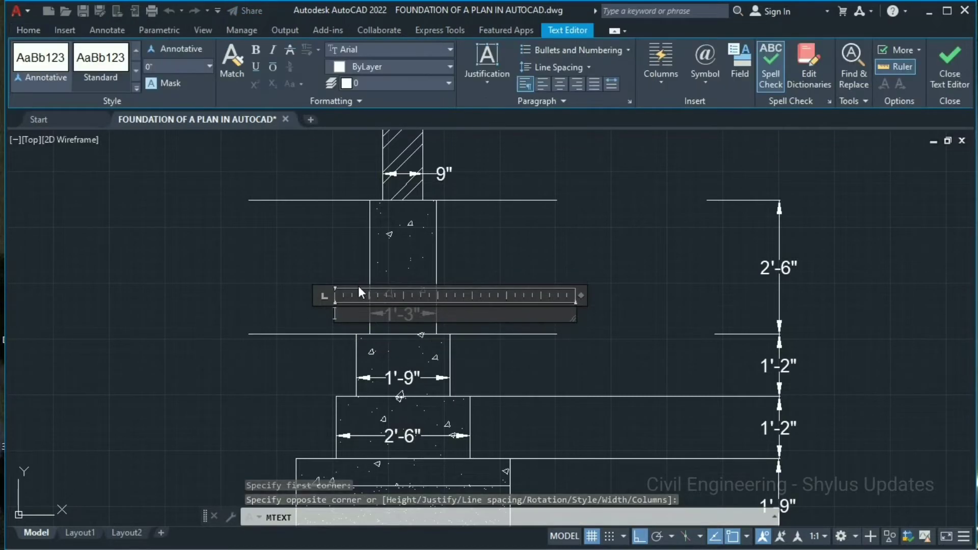
text(G)
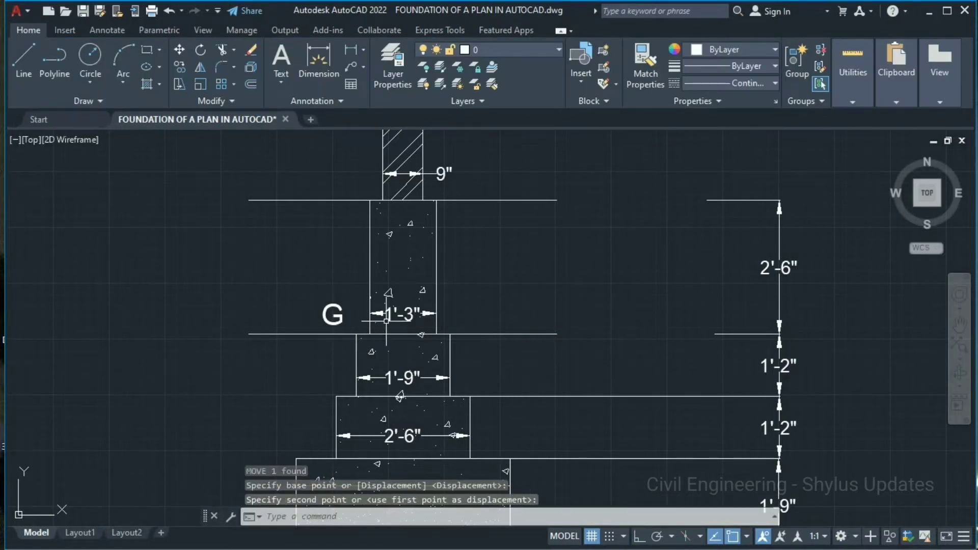
click(386, 321)
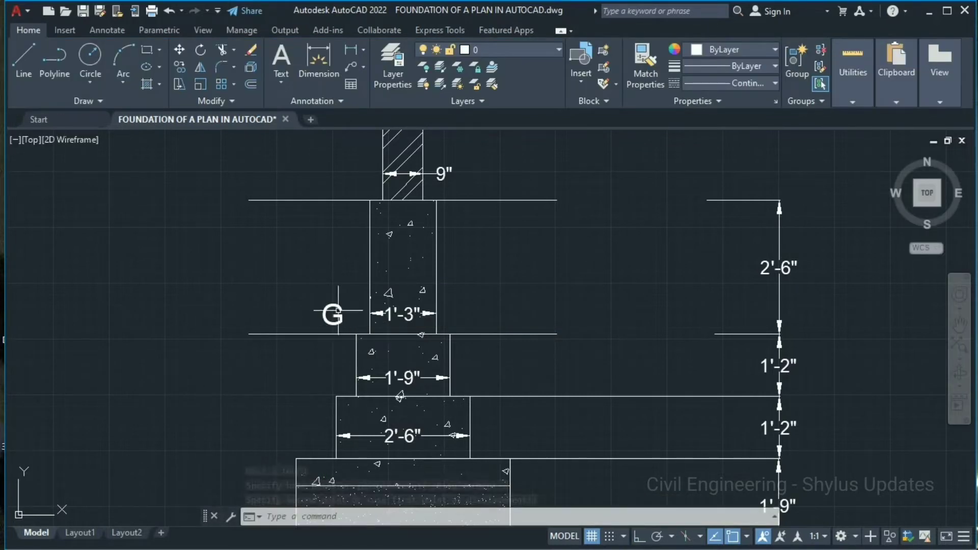
- Copy the G label straight across to the right side of the tall rectangle, above the same level line
click(339, 309)
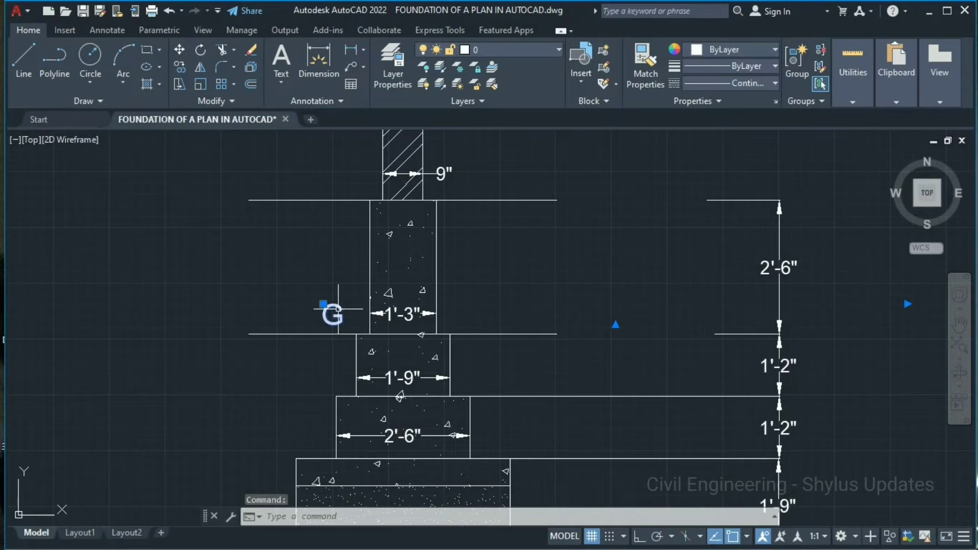
text(co)
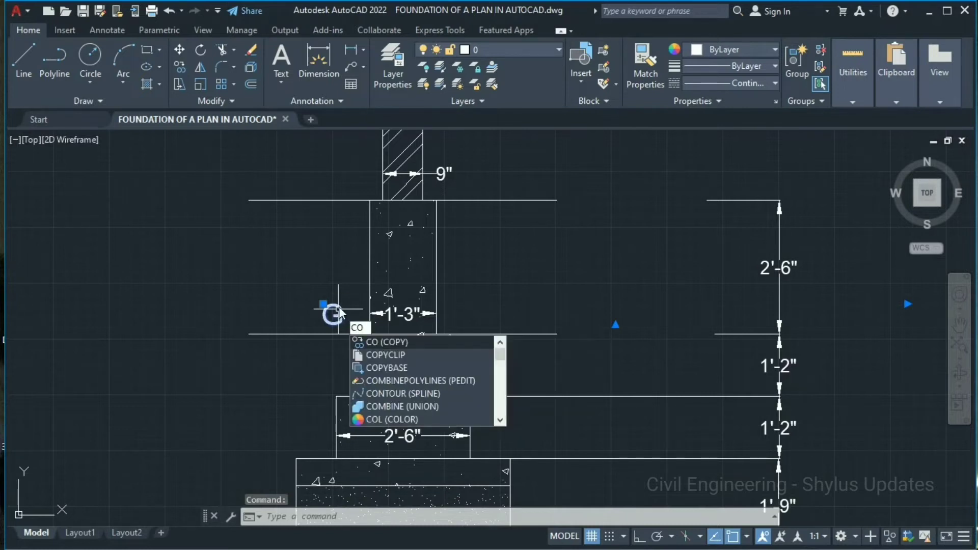
key(Return)
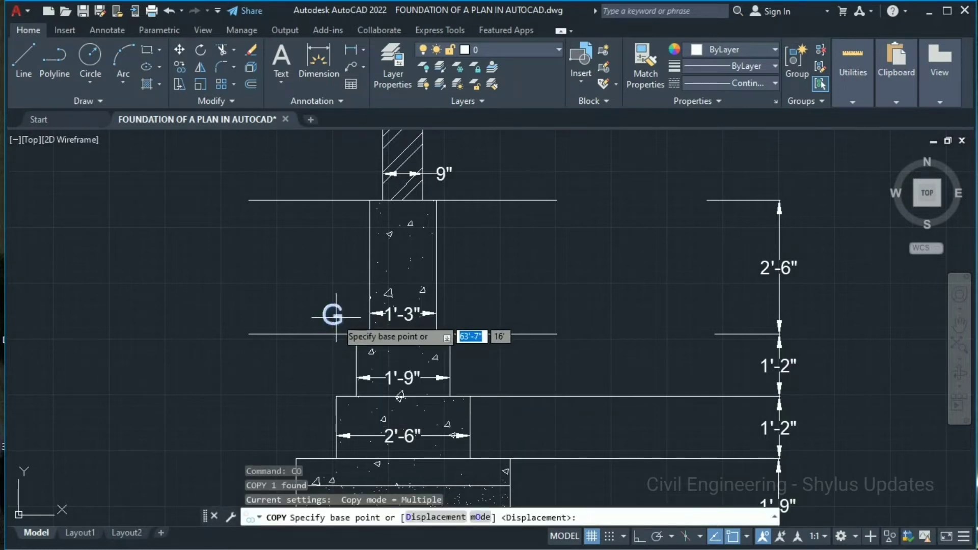
click(336, 317)
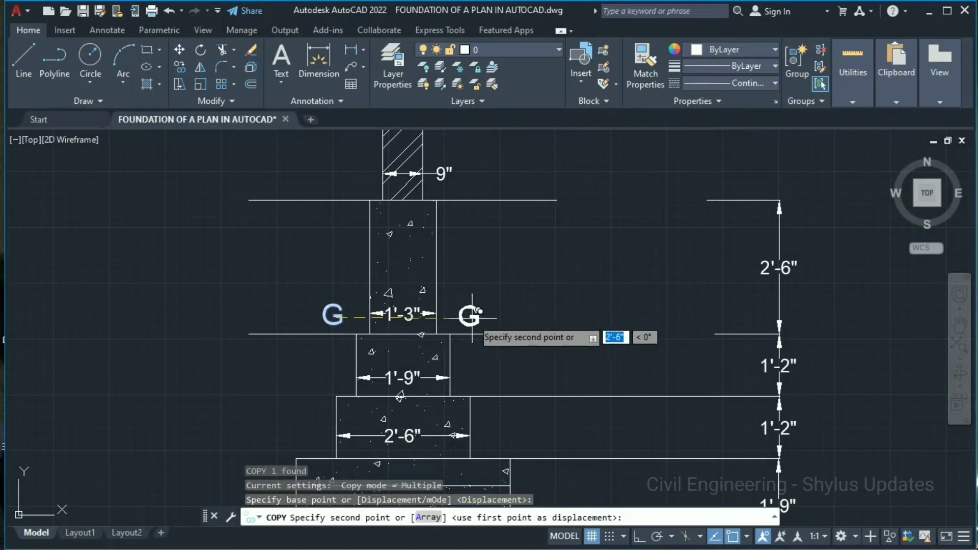
click(467, 316)
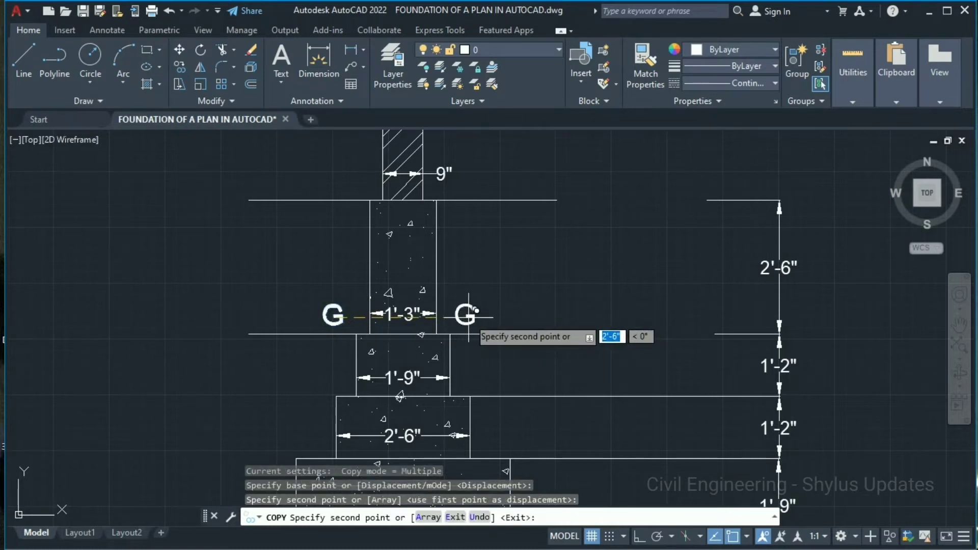
key(Escape)
- Change the text of the copied label on the right side to "L"
double_click(466, 315)
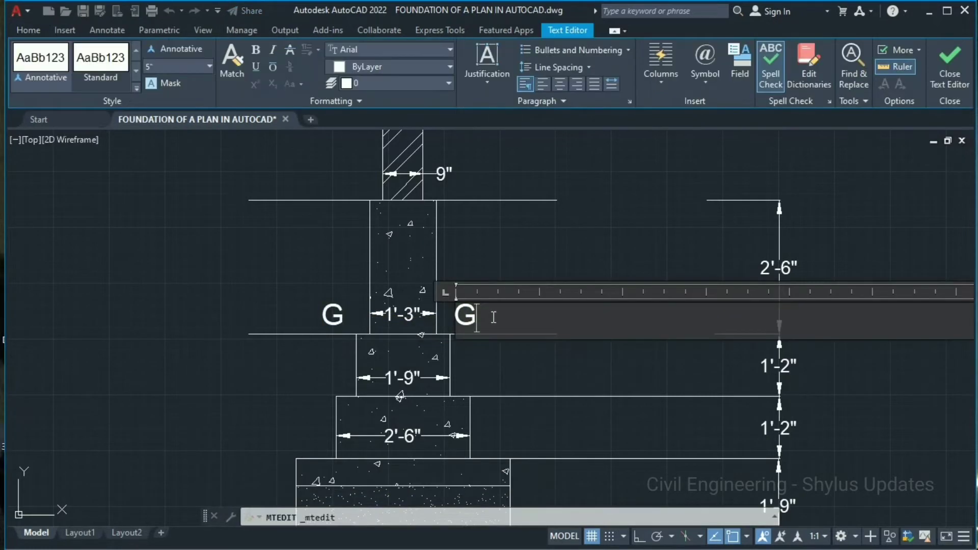
key(BackSpace)
click(566, 369)
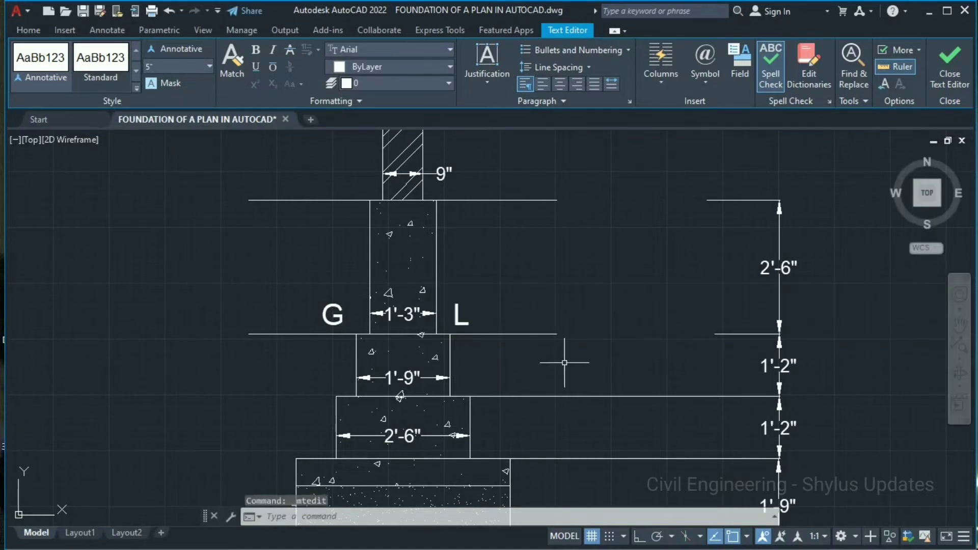
- Copy the G label straight up above the upper level line and change the copy's text to "P"
click(332, 312)
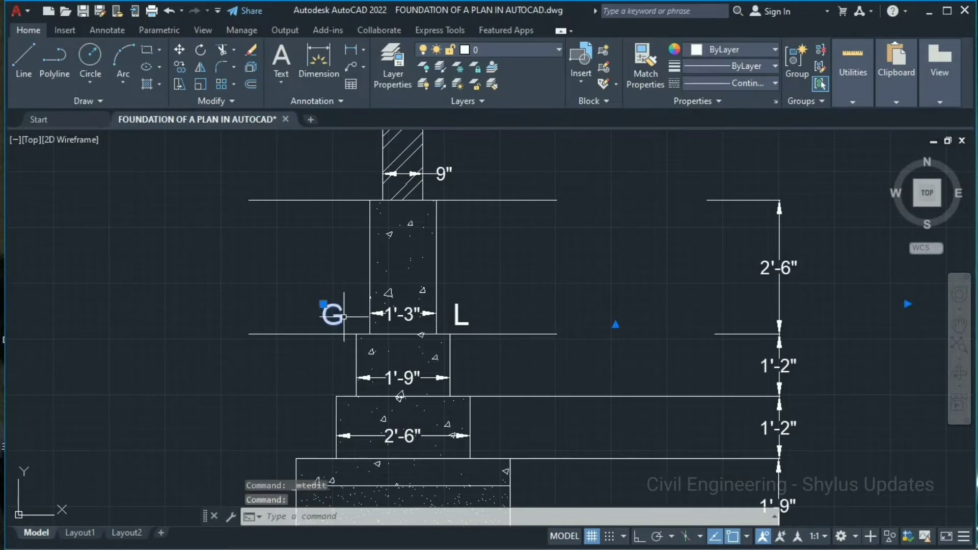
text(co)
key(Return)
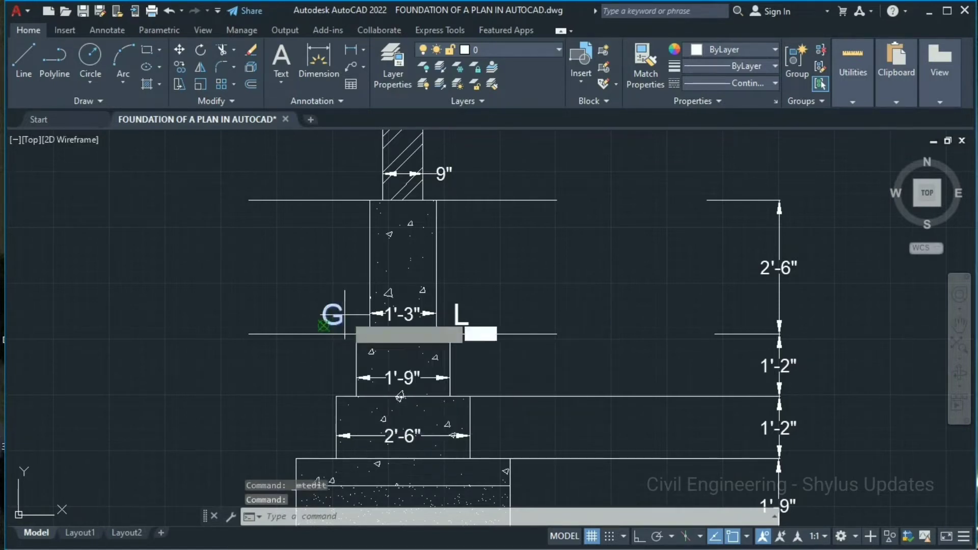
click(341, 313)
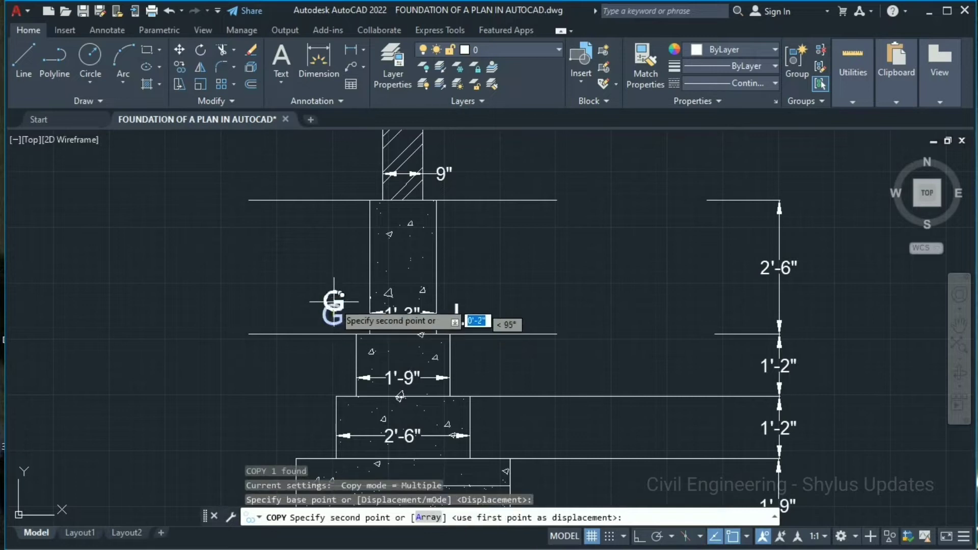
key(F8)
click(338, 172)
key(Escape)
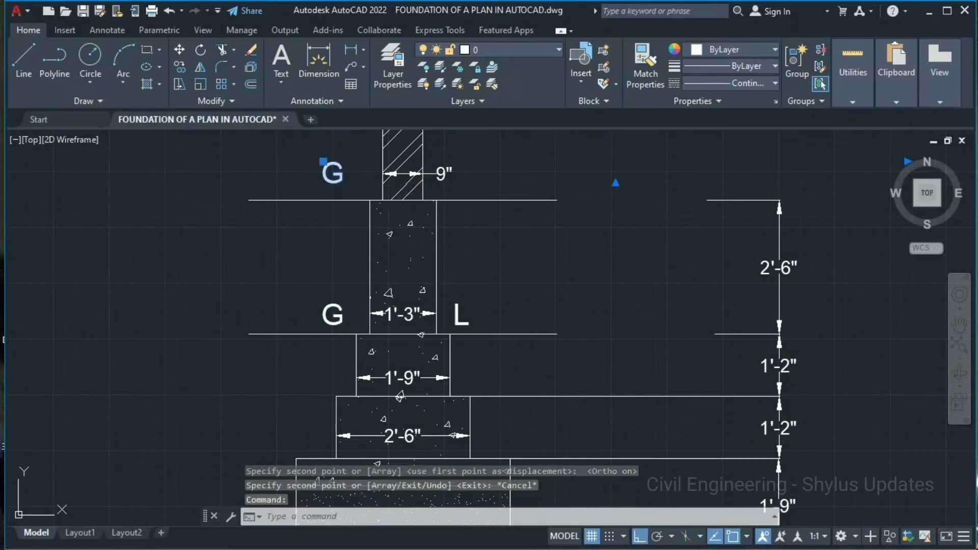
double_click(333, 173)
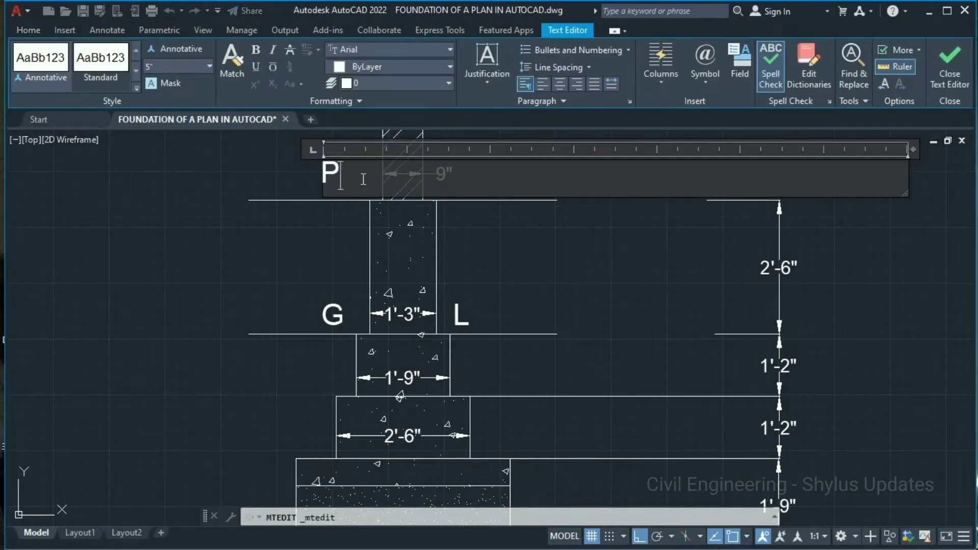
click(458, 232)
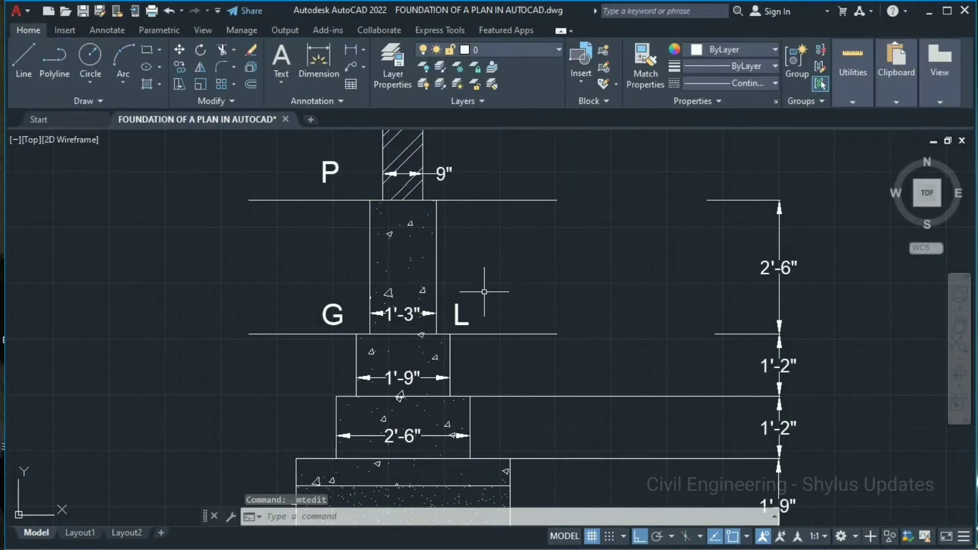
- Copy the L label straight up above the upper level line, beside the 9" dimension text
click(463, 322)
text(CO)
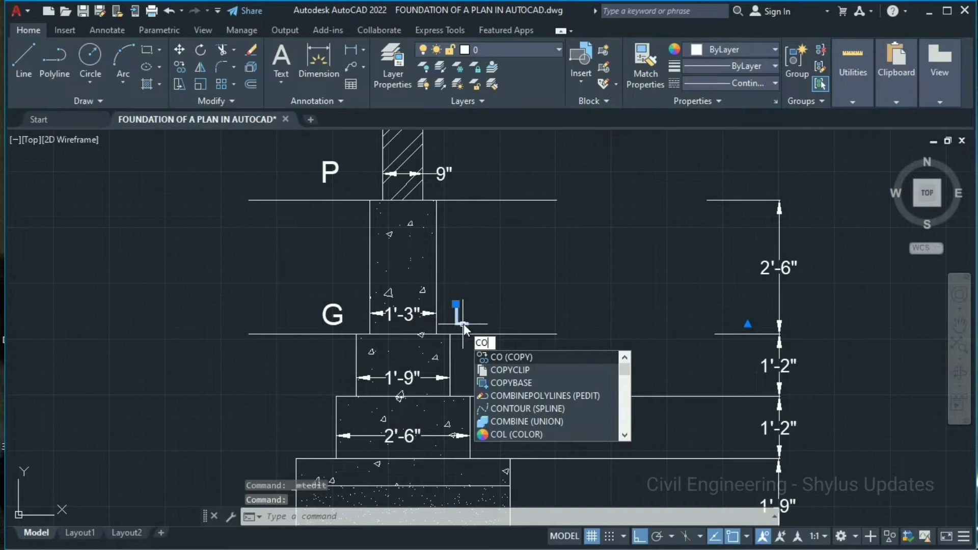
key(Return)
click(456, 325)
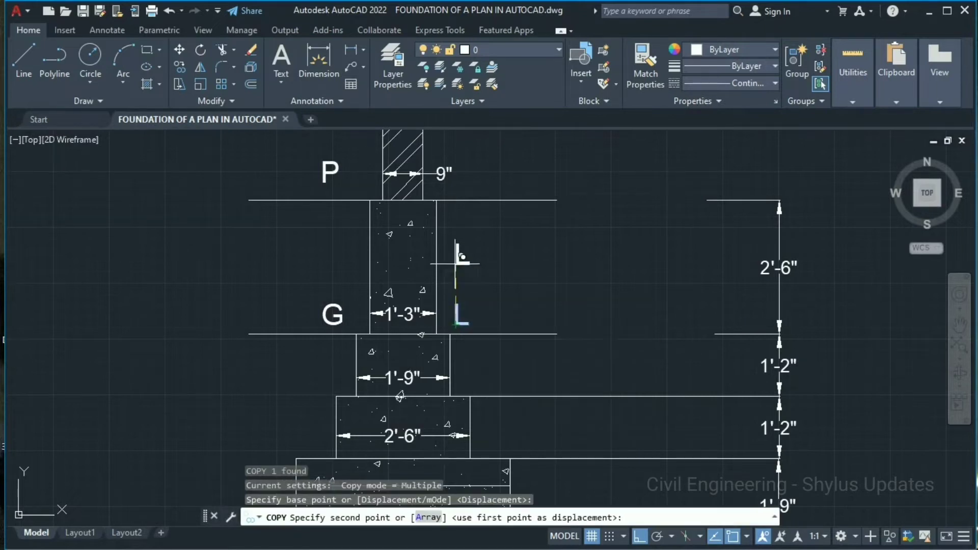
click(448, 185)
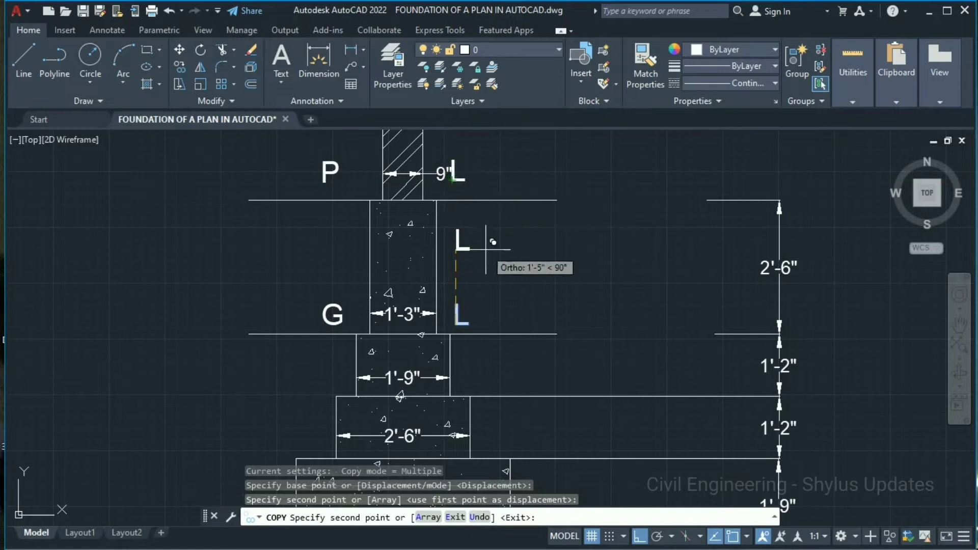
key(Escape)
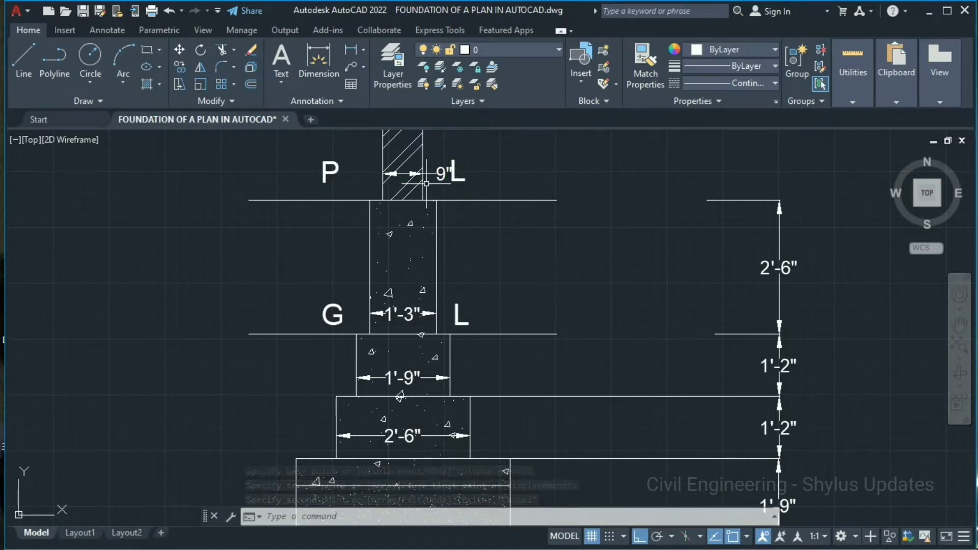
- Outline a 2" high, 9" wide damp-proof course strip at the base of the diagonally hatched wall, starting from its bottom-left corner
middle_drag(462, 180, 437, 265)
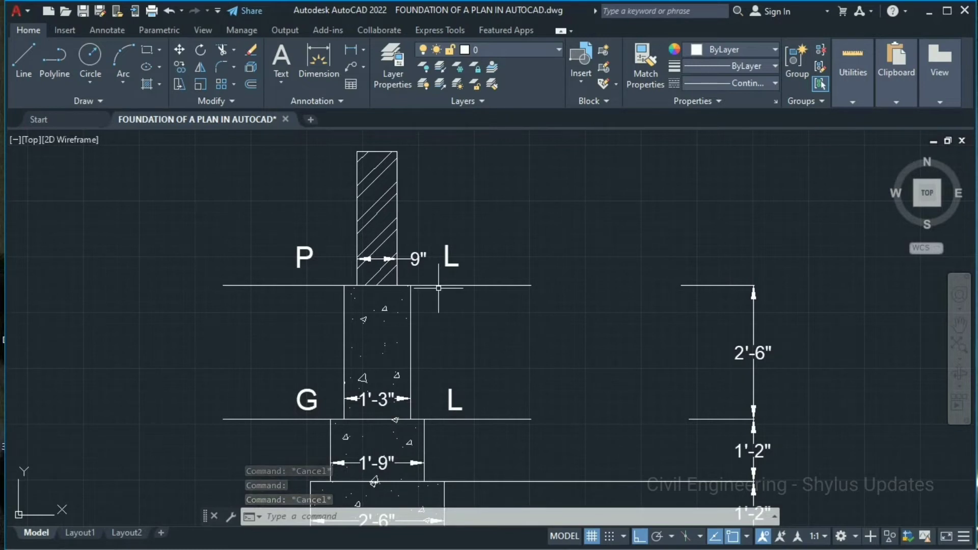
mouse_move(372, 285)
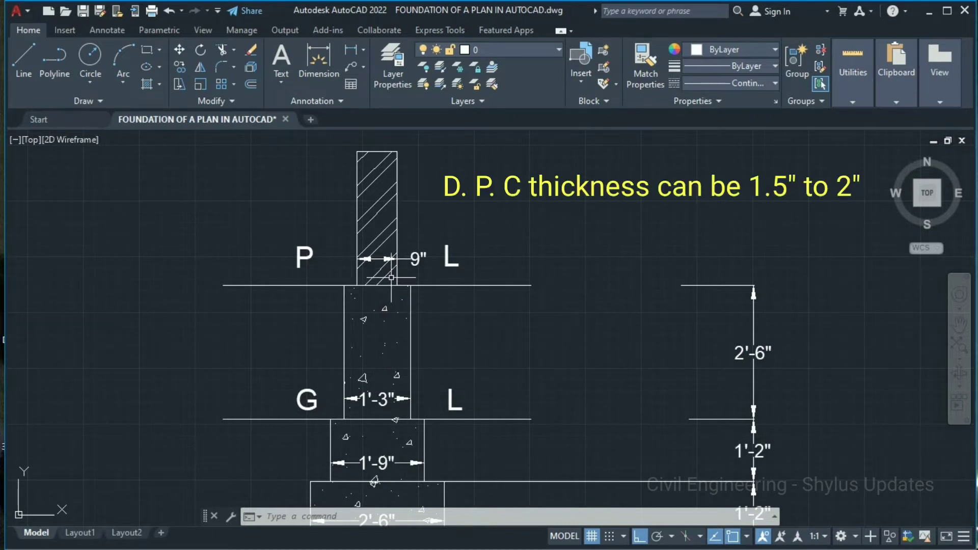
click(24, 57)
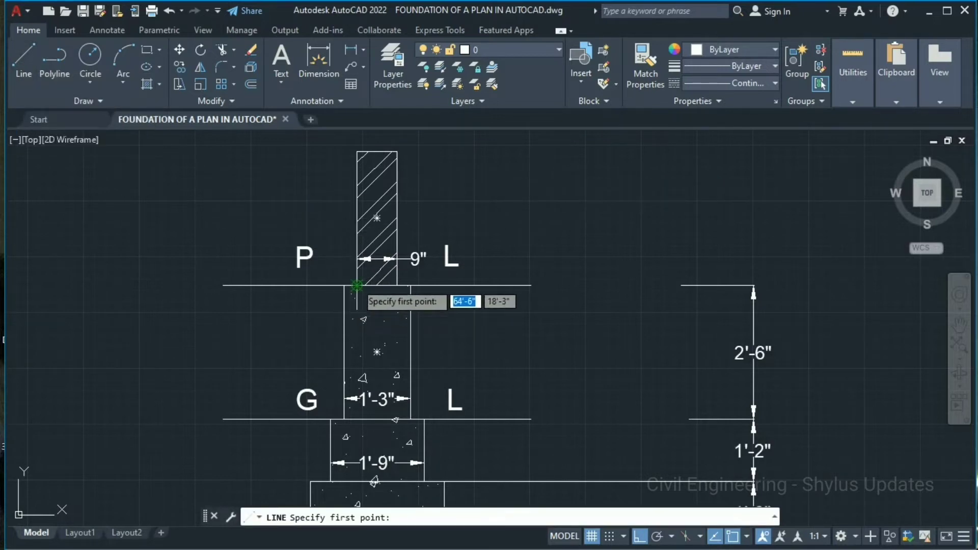
click(357, 286)
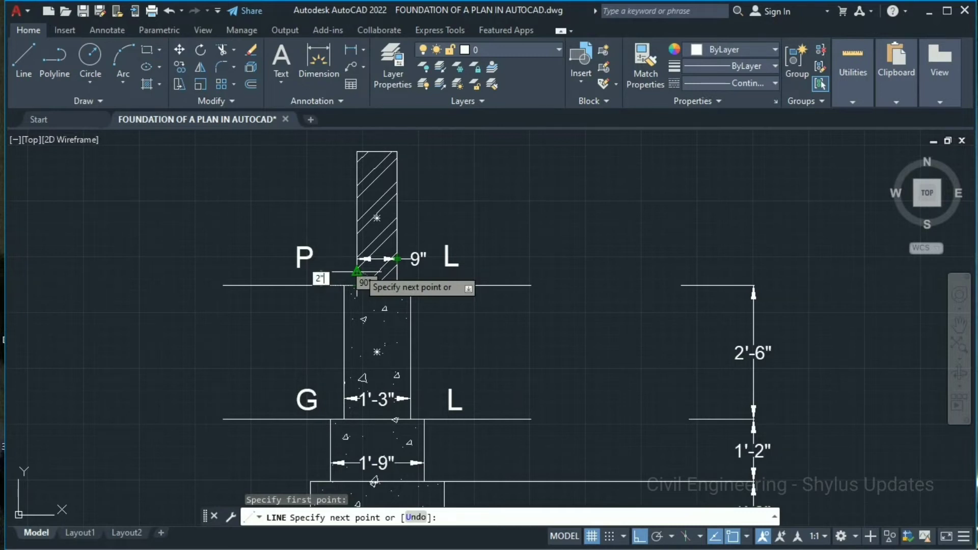
key(Return)
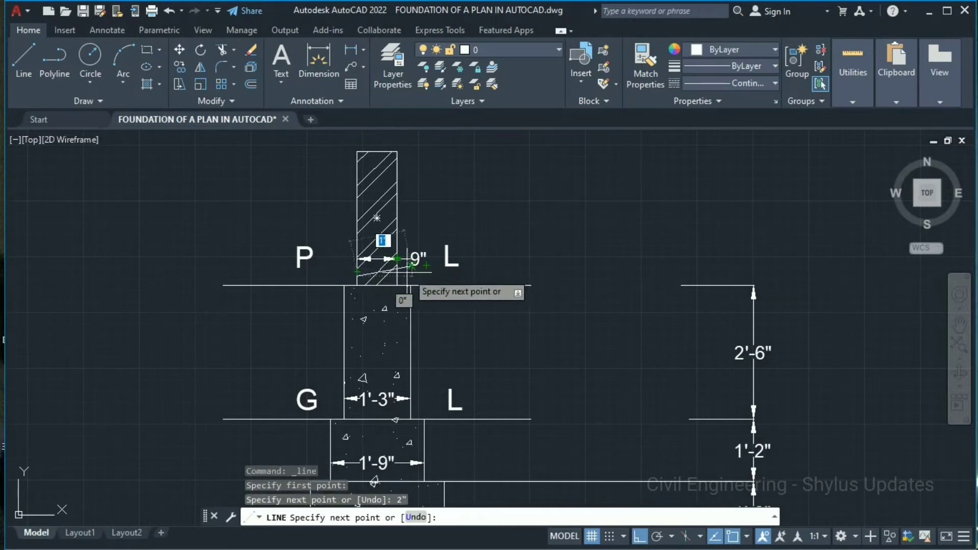
scroll(390, 279, up, 4)
text(9")
key(Return)
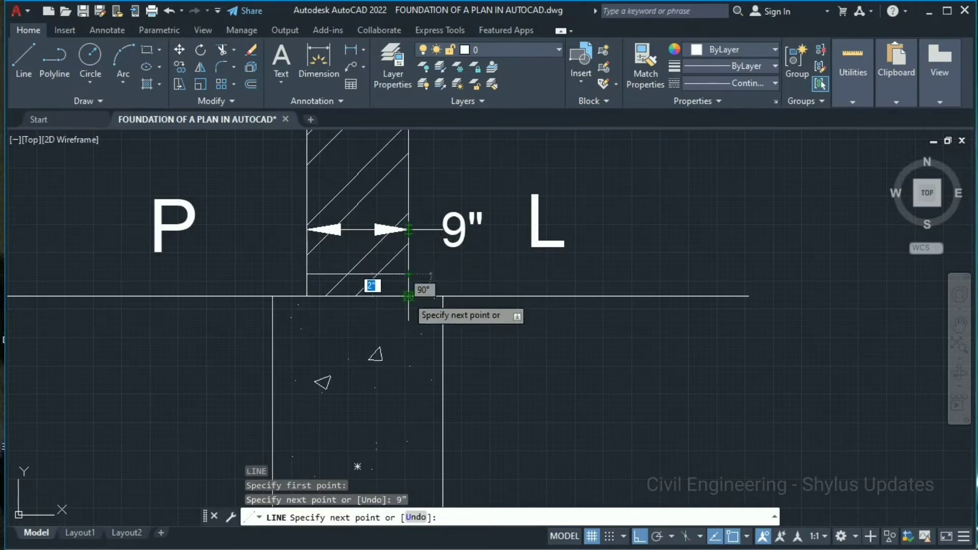
click(409, 295)
key(Escape)
- Fill the thin strip at the base of the diagonally hatched wall with the SOLID hatch pattern
scroll(381, 288, down, 2)
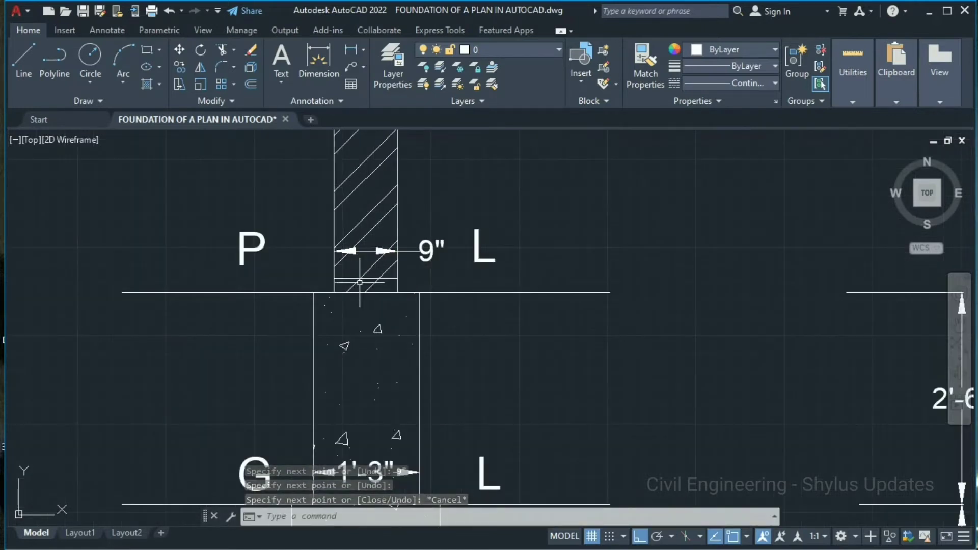
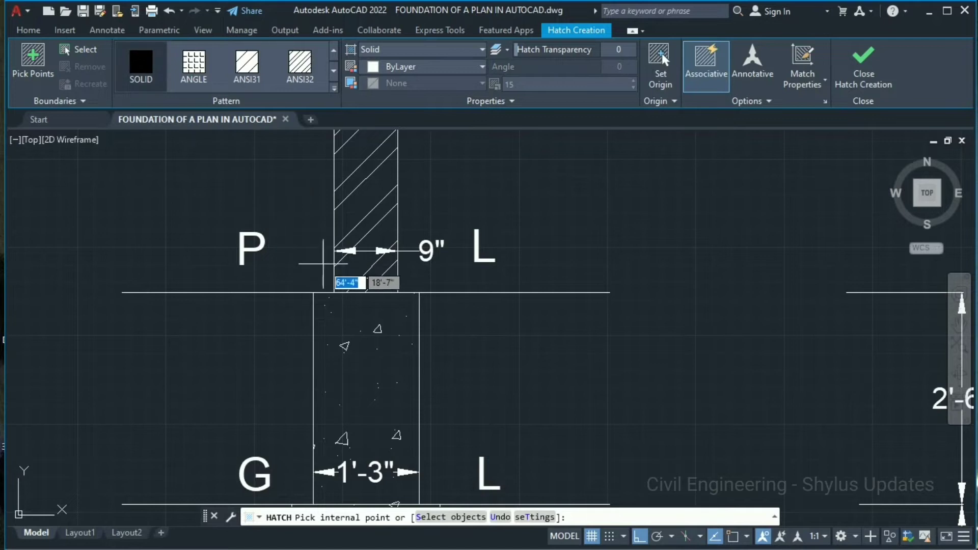
click(352, 281)
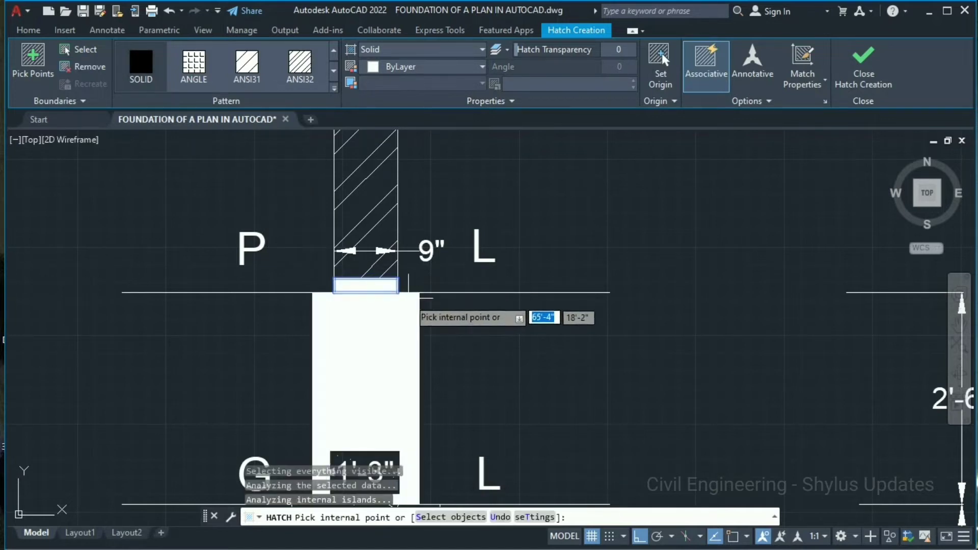
key(Escape)
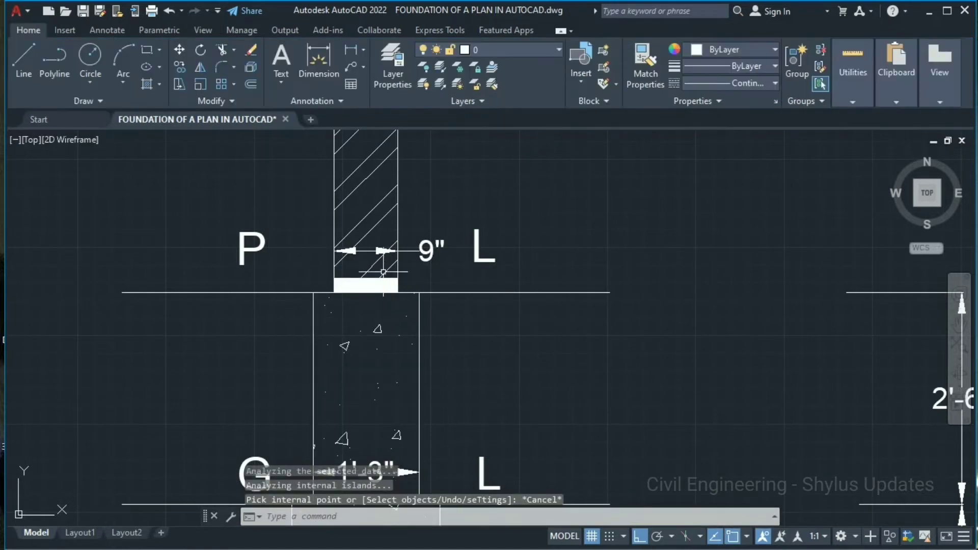
- Dimension the solid strip's thickness, aligning the dimension with the vertical 2'-6" dimension at the far right
click(317, 58)
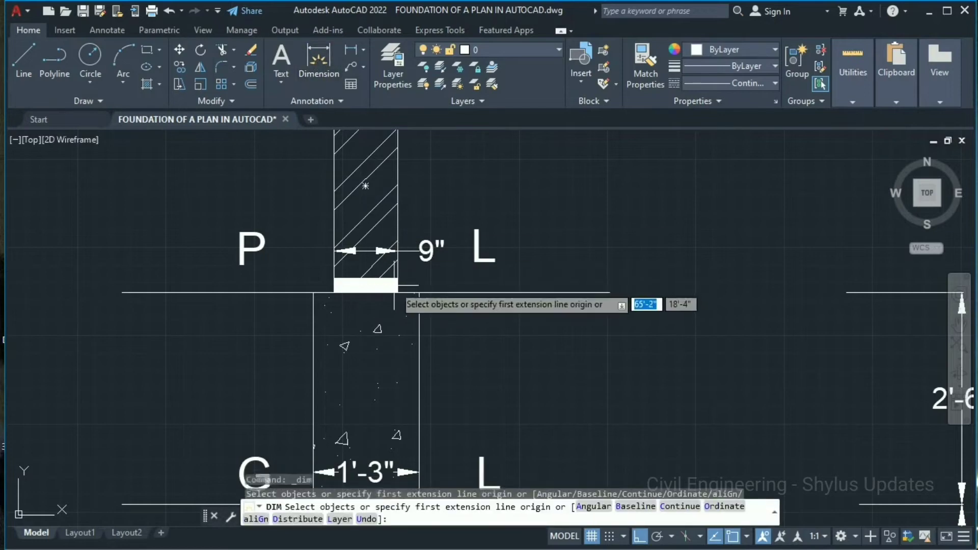
key(Return)
click(398, 278)
click(398, 279)
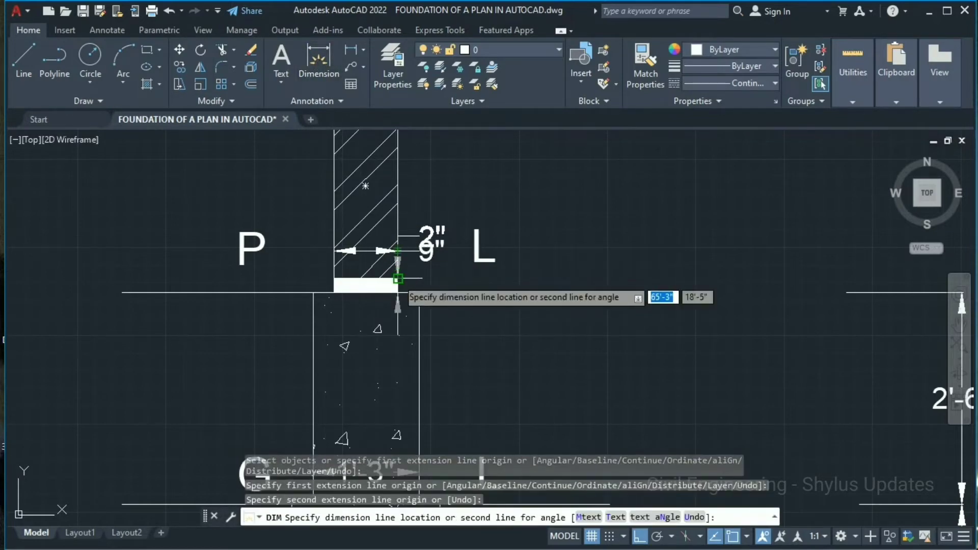
scroll(515, 297, down, 2)
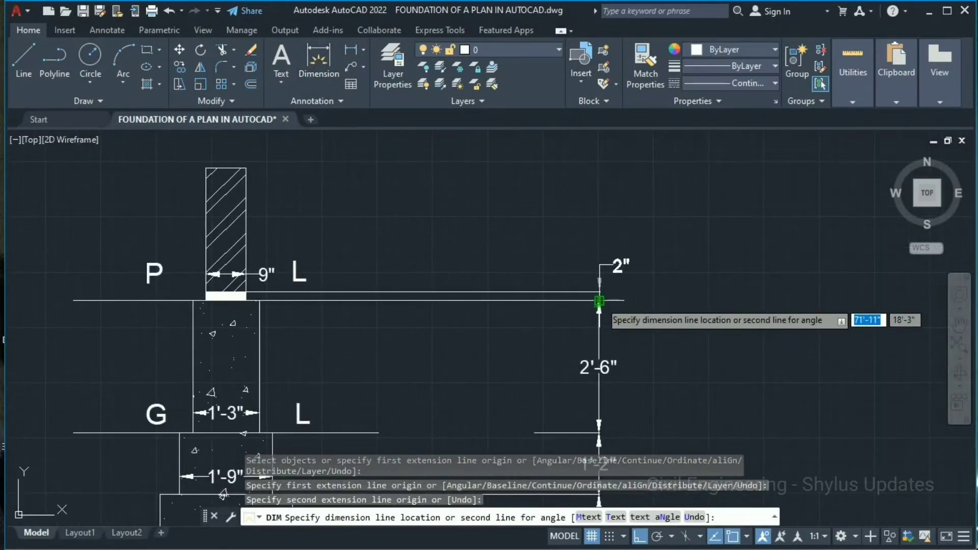
click(598, 306)
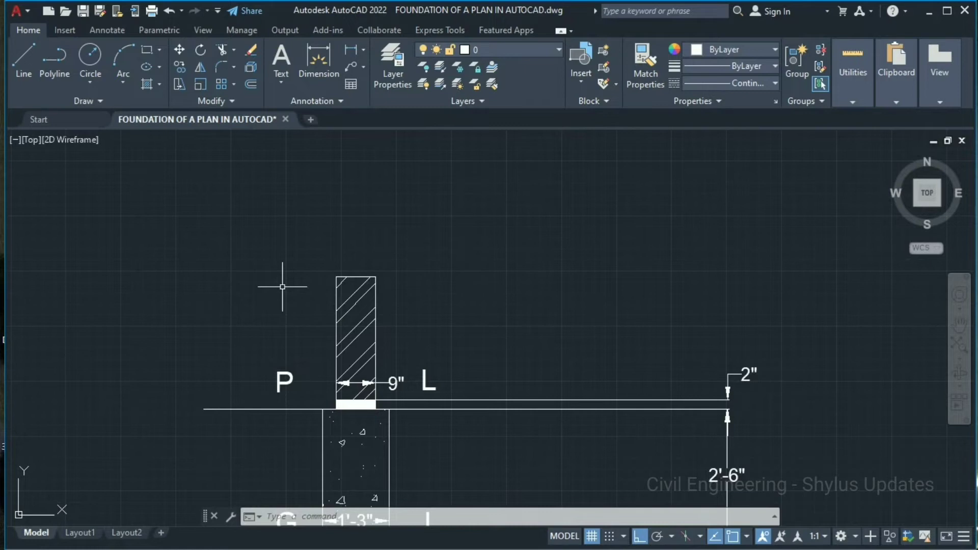
- Trim away the top edge of the diagonally hatched wall
text(TR)
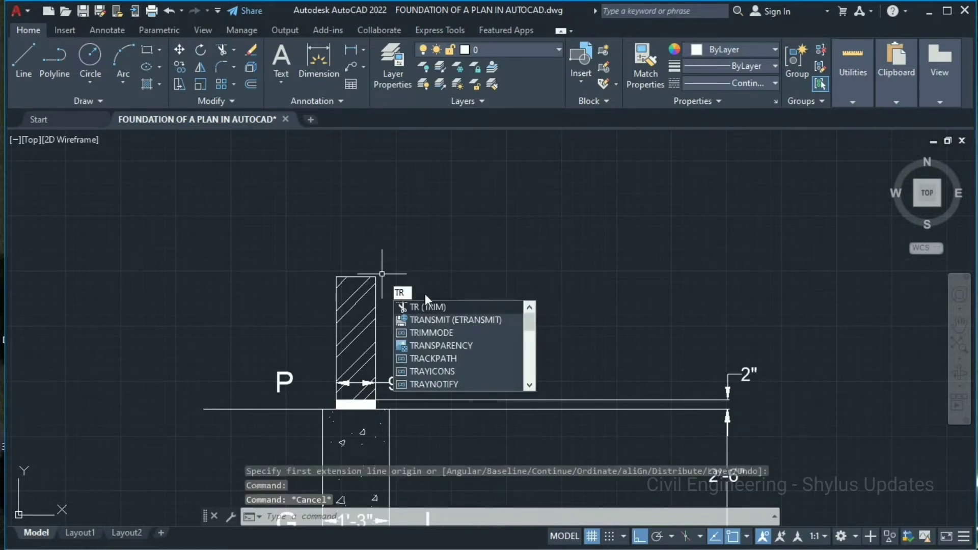
key(Return)
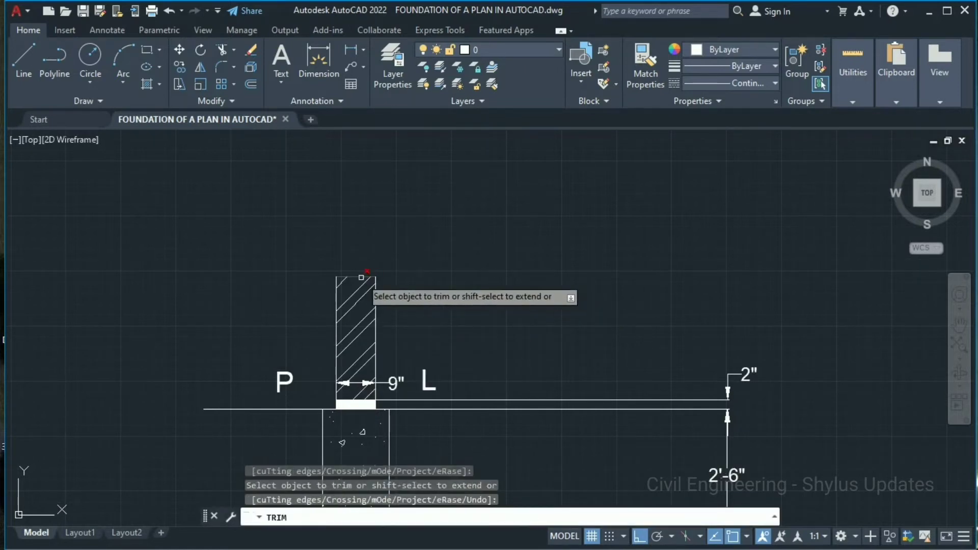
click(361, 278)
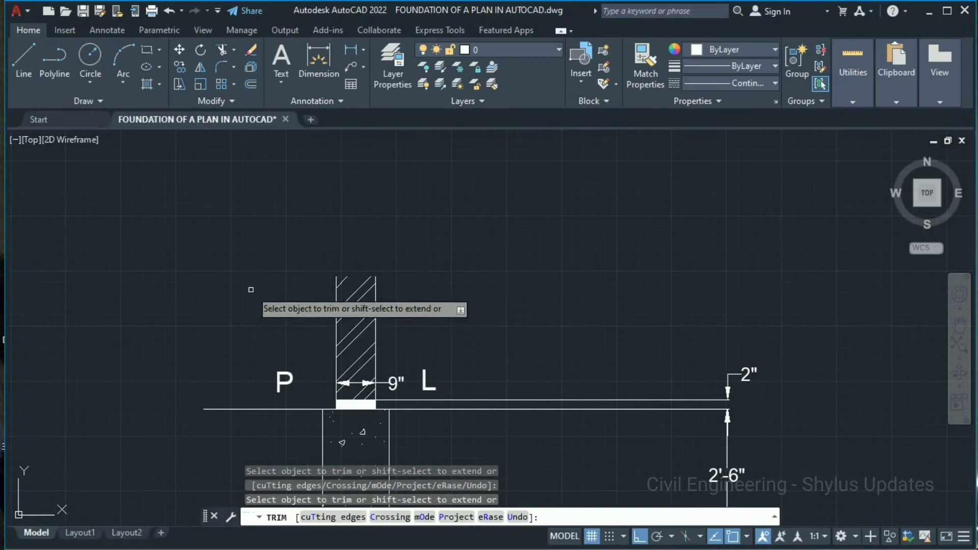
key(Escape)
- Draw a zigzag break line across the open wall top, rising about 8" from the left corner, dropping vertically, and ending at the right corner
click(25, 71)
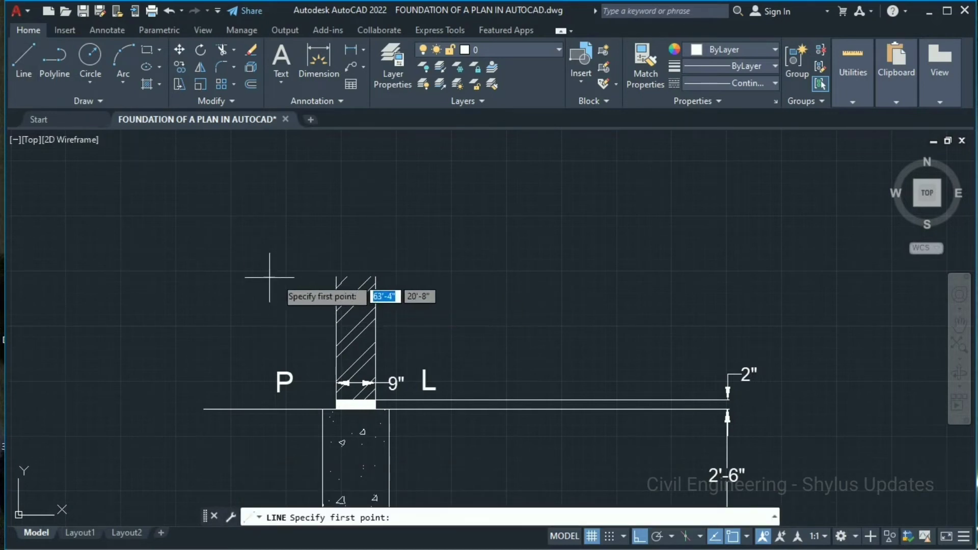
click(336, 277)
key(F8)
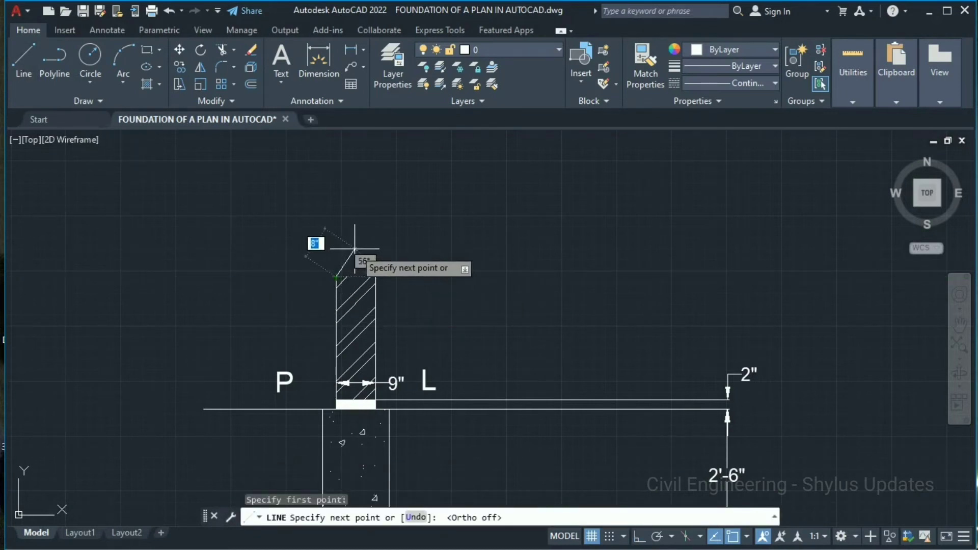
click(355, 249)
click(355, 292)
click(375, 278)
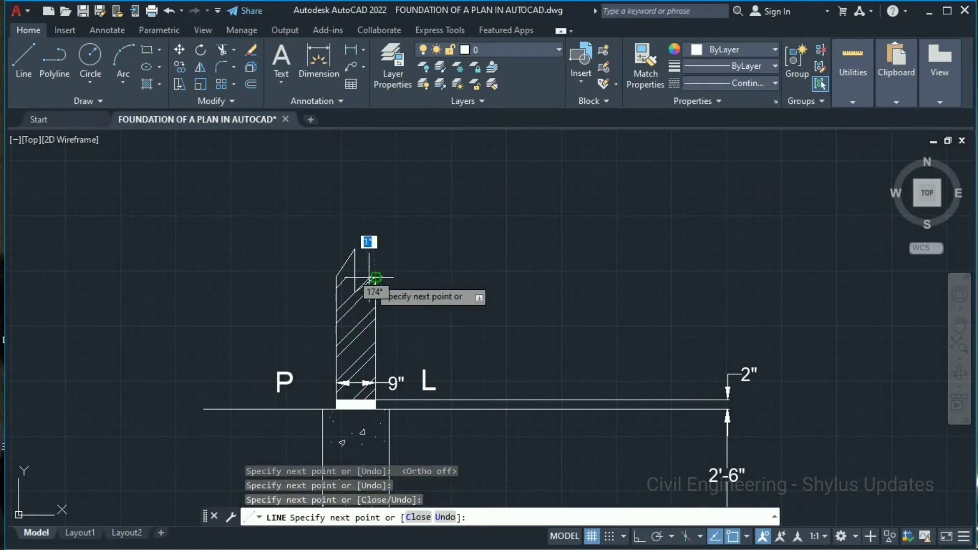
key(Escape)
- Delete the last sloping segment of the break line, which ends at the wall's top-right corner
scroll(365, 288, up, 5)
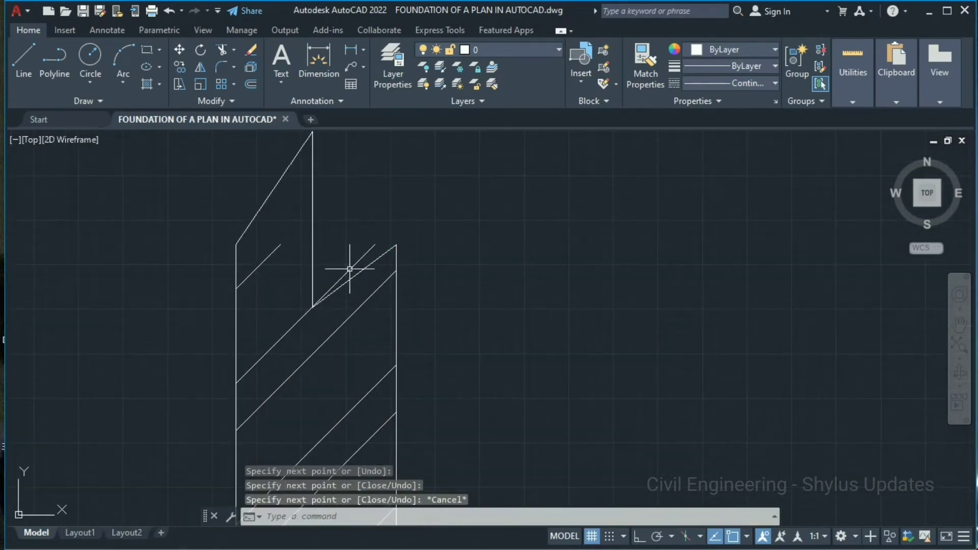
click(365, 285)
key(Delete)
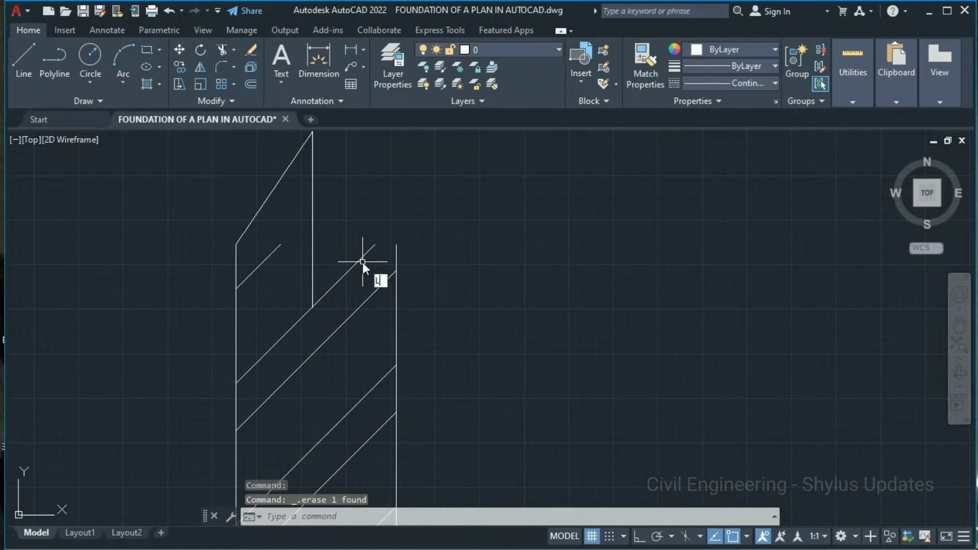
- Draw horizontal lines extending outward from both sides of the wall top, level with the wall's upper corners
key(Return)
scroll(377, 273, up, 3)
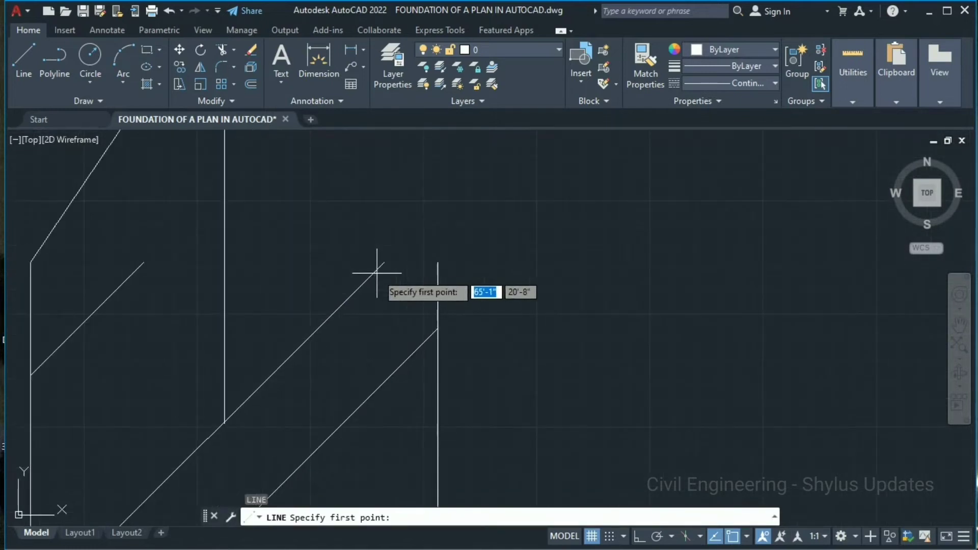
click(383, 264)
scroll(556, 261, down, 3)
key(F8)
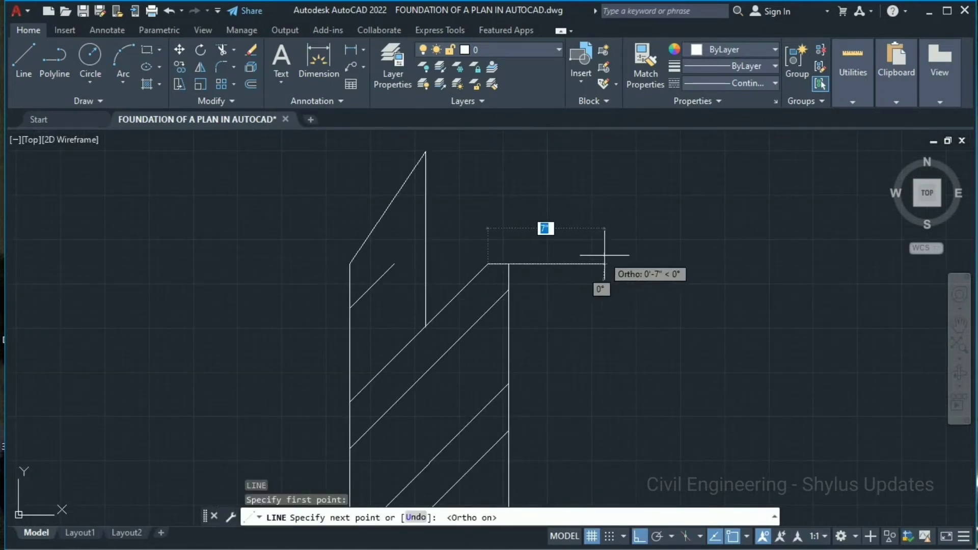
scroll(690, 244, down, 5)
middle_drag(688, 255, 588, 255)
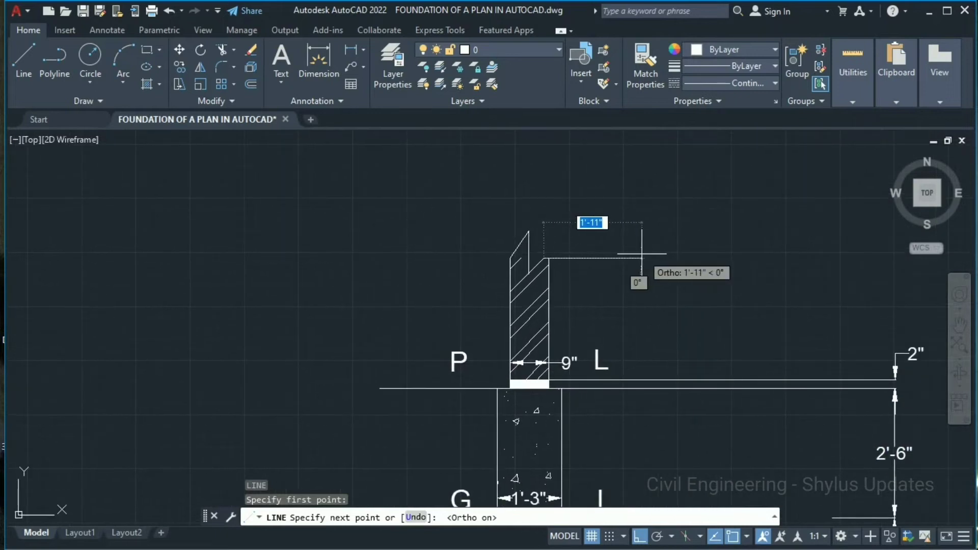
click(415, 264)
scroll(415, 274, down, 2)
key(Escape)
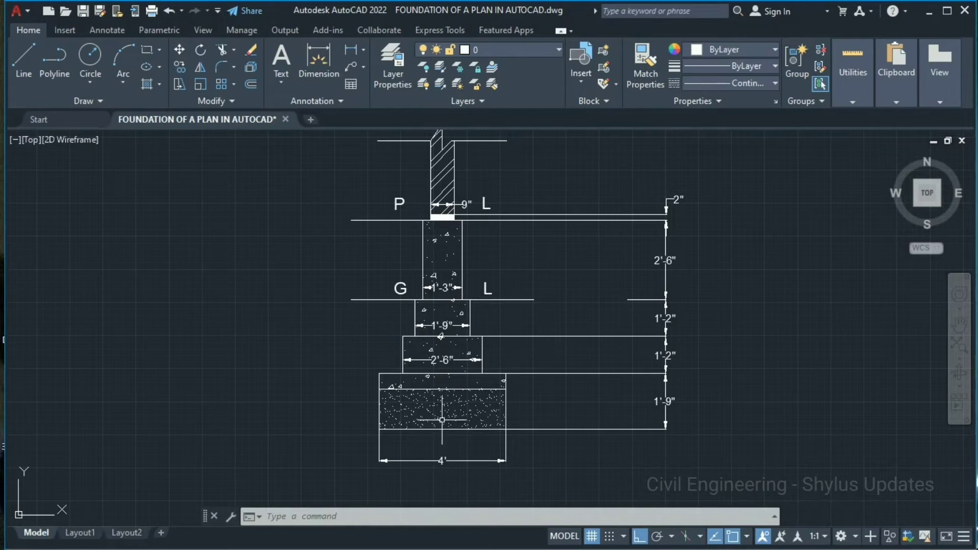
- Copy the G label from the ground level line into the densely dotted bottom layer of the foundation
click(402, 295)
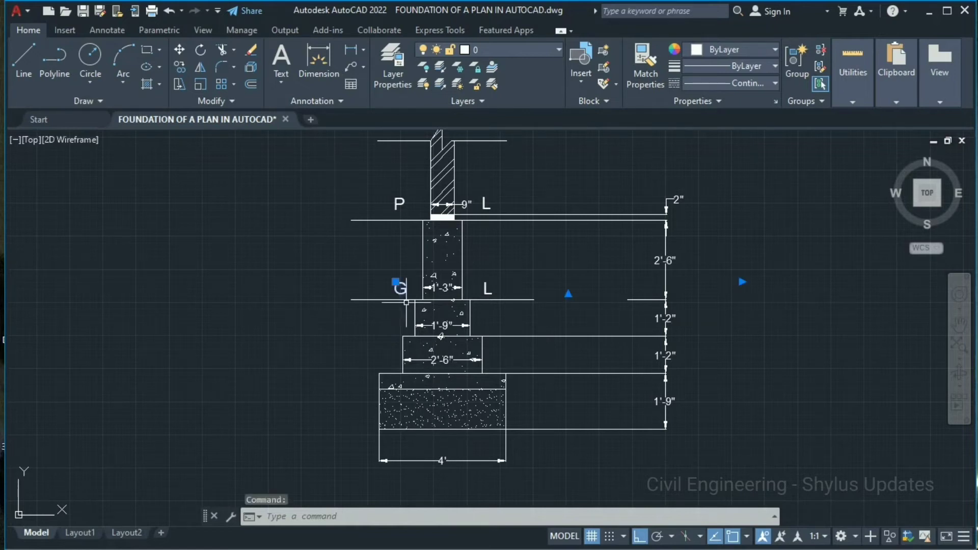
text(o)
key(Return)
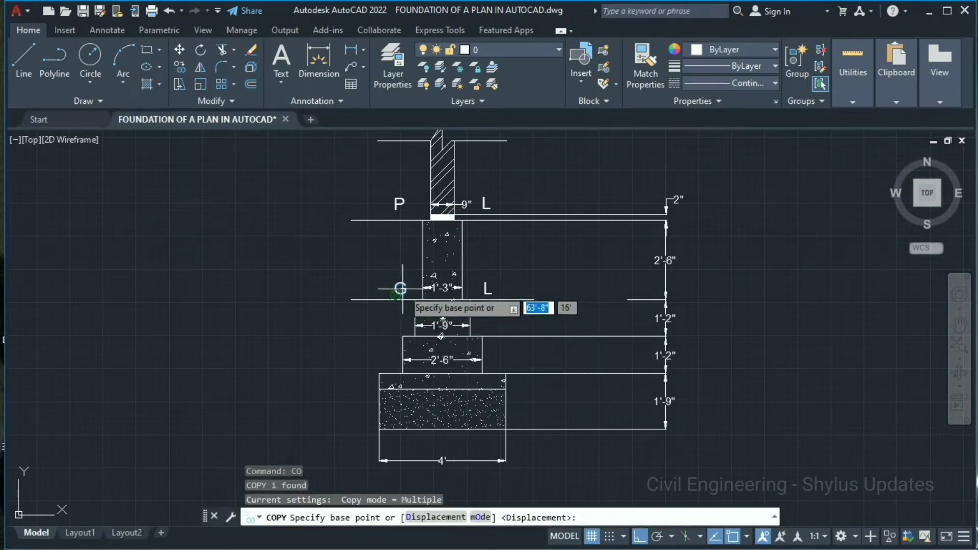
click(395, 282)
key(F8)
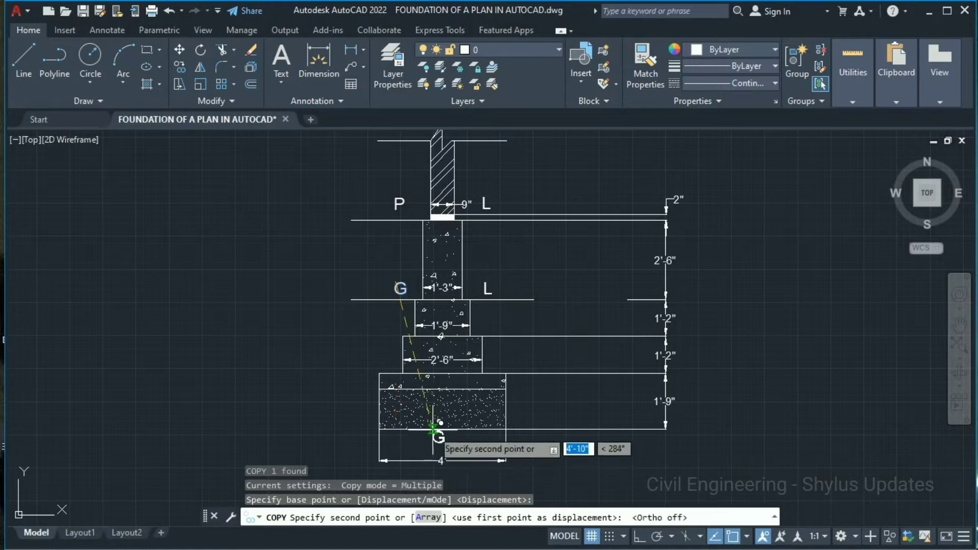
middle_drag(439, 436, 444, 345)
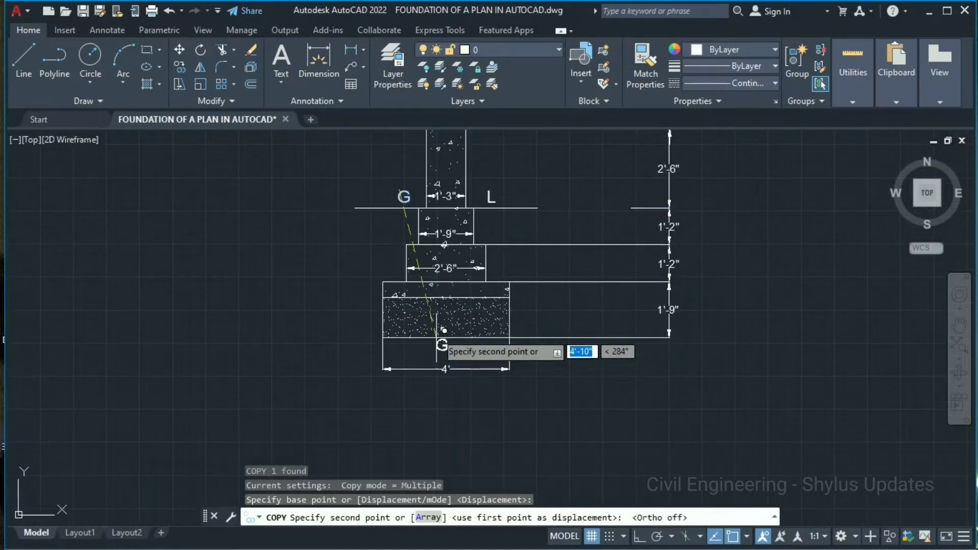
click(445, 303)
key(Escape)
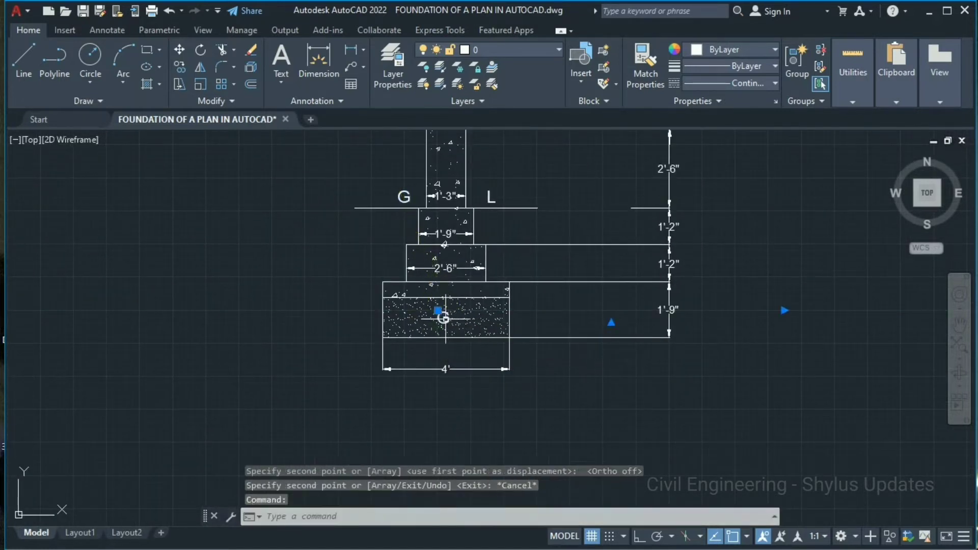
- Change the copied label in the bottom layer to SAND and nudge it left to the layer's centre
double_click(466, 327)
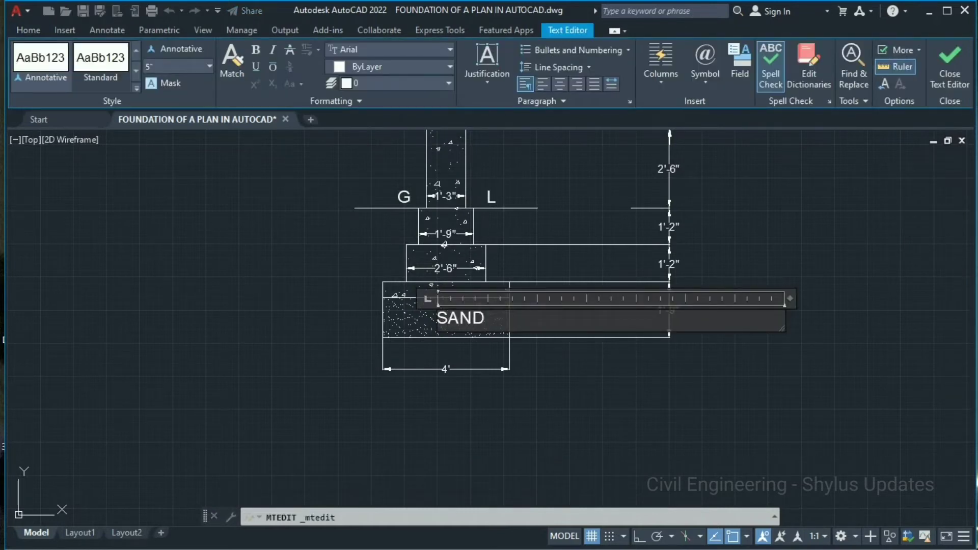
click(528, 355)
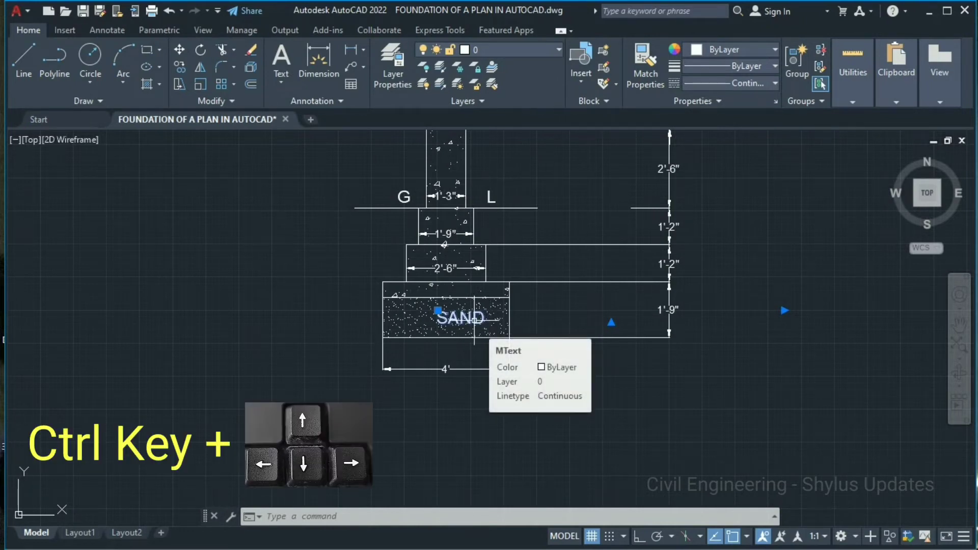
key(ctrl+Left)
key(ctrl+Left)
key(ctrl+Left)
key(ctrl+Left)
key(ctrl+Left)
key(ctrl+Left)
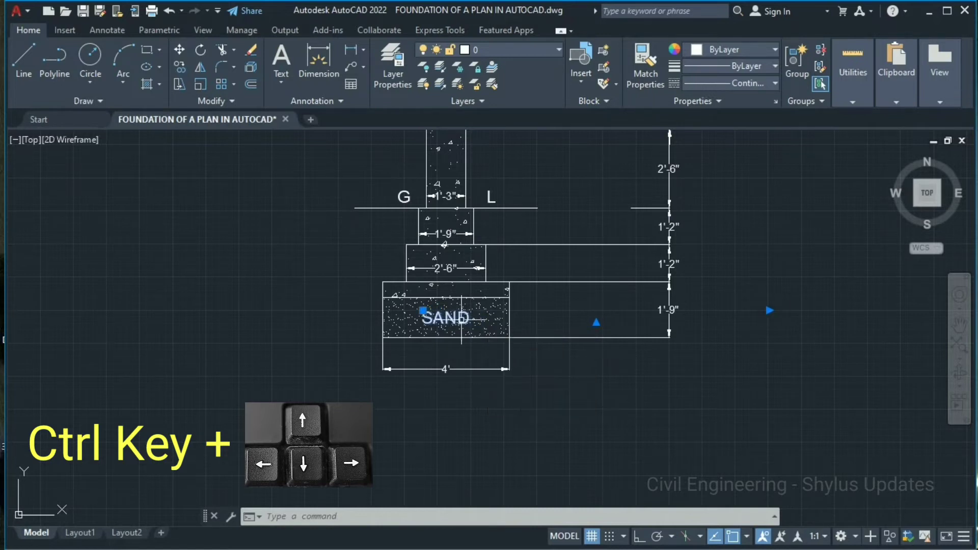
- Copy the SAND label straight up into the thin concrete layer directly above the sand
text(c)
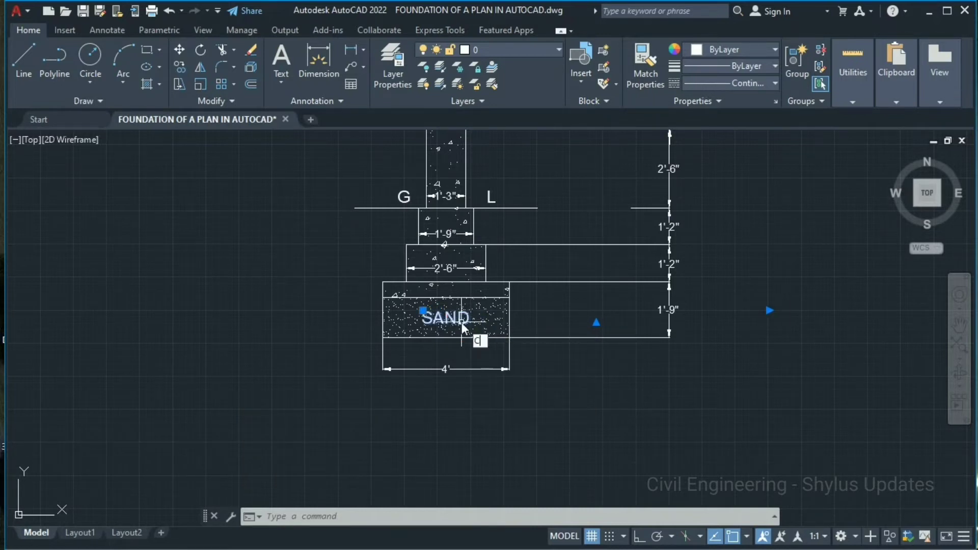
text(o)
key(Return)
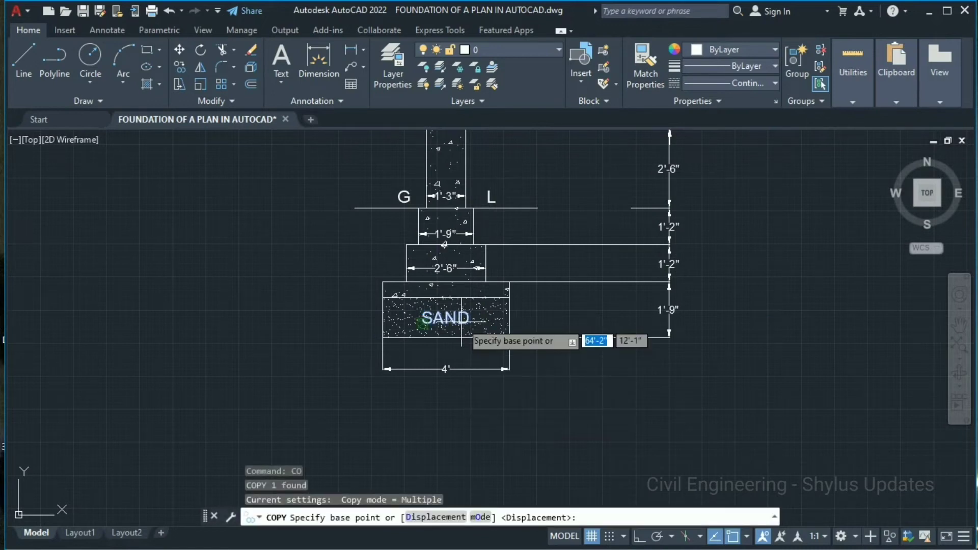
click(444, 320)
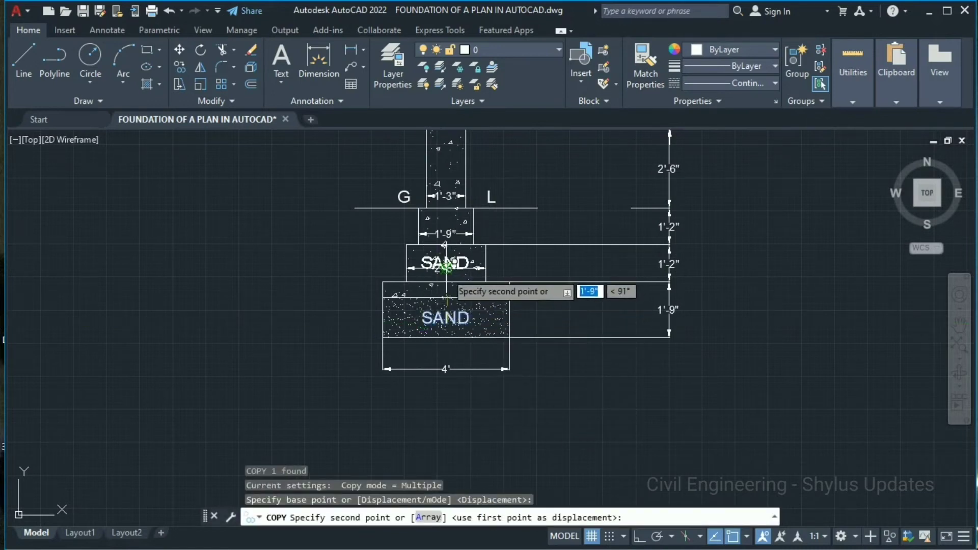
scroll(447, 266, up, 2)
click(449, 305)
key(Escape)
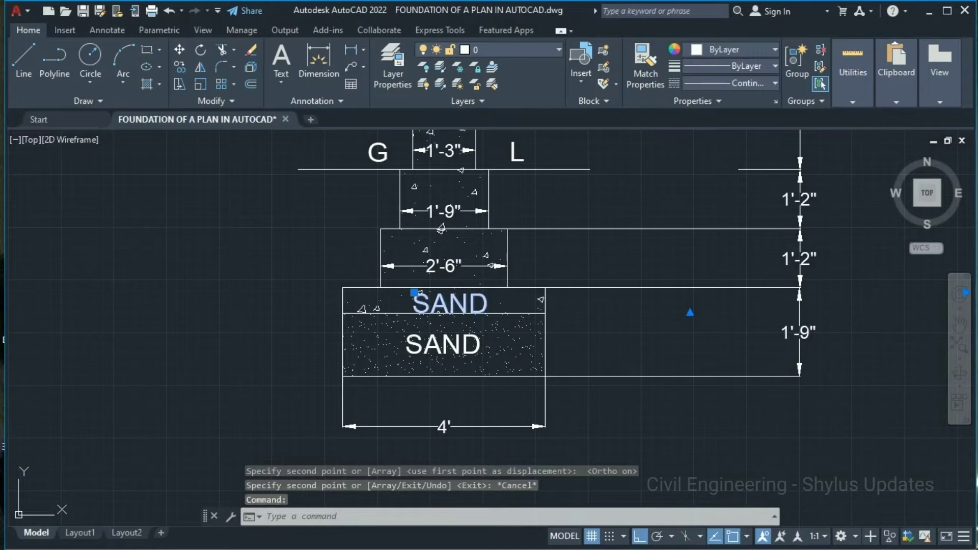
- Replace the text of the label in the thin concrete layer with P.C.C (1:4:8)
double_click(470, 306)
key(BackSpace)
key(BackSpace)
key(BackSpace)
key(BackSpace)
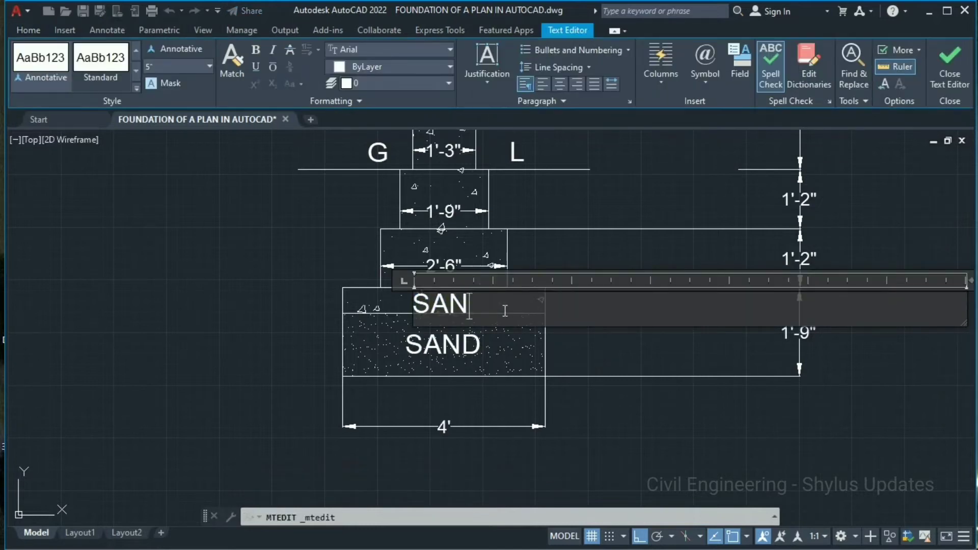
text(P.)
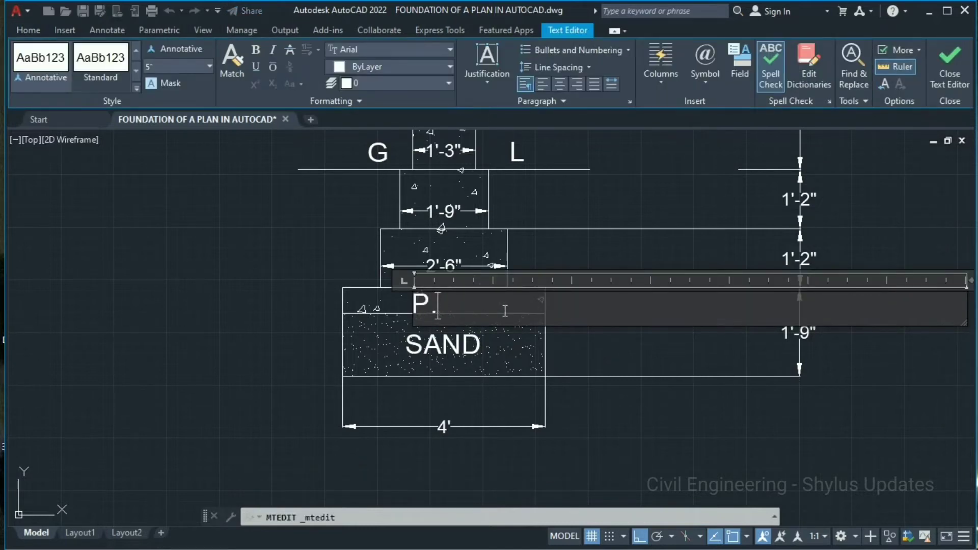
text(C.C ())
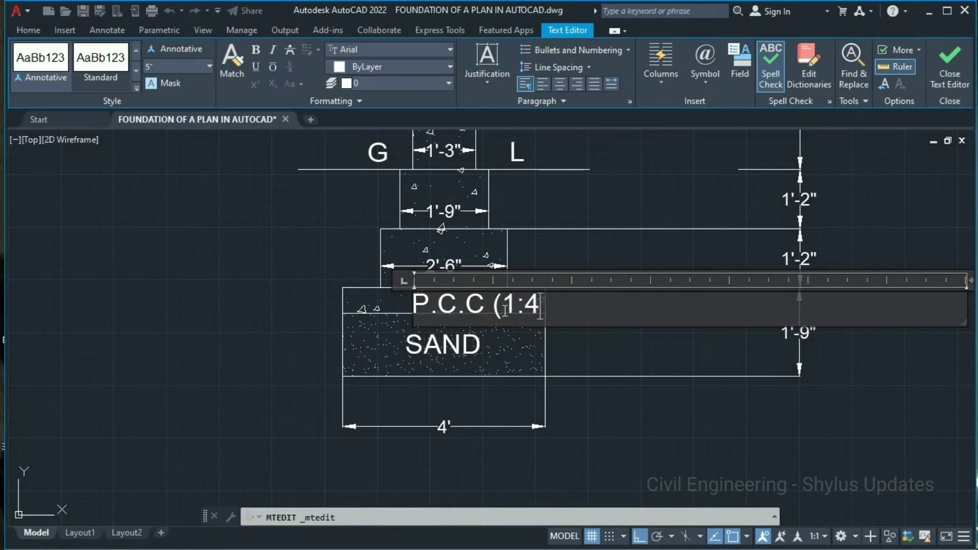
click(600, 338)
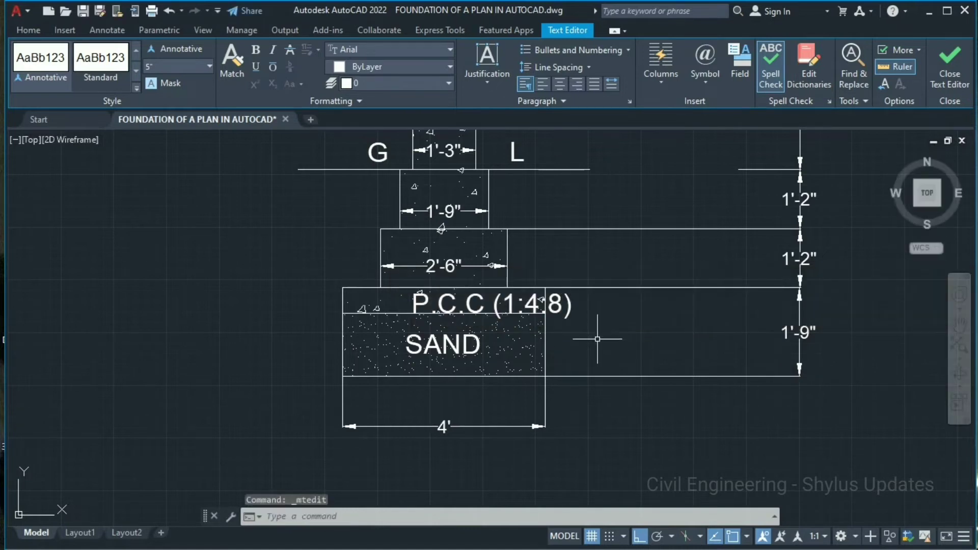
- Shift the P.C.C (1:4:8) label left to centre it in its layer and scale it down to 3" text height
click(540, 305)
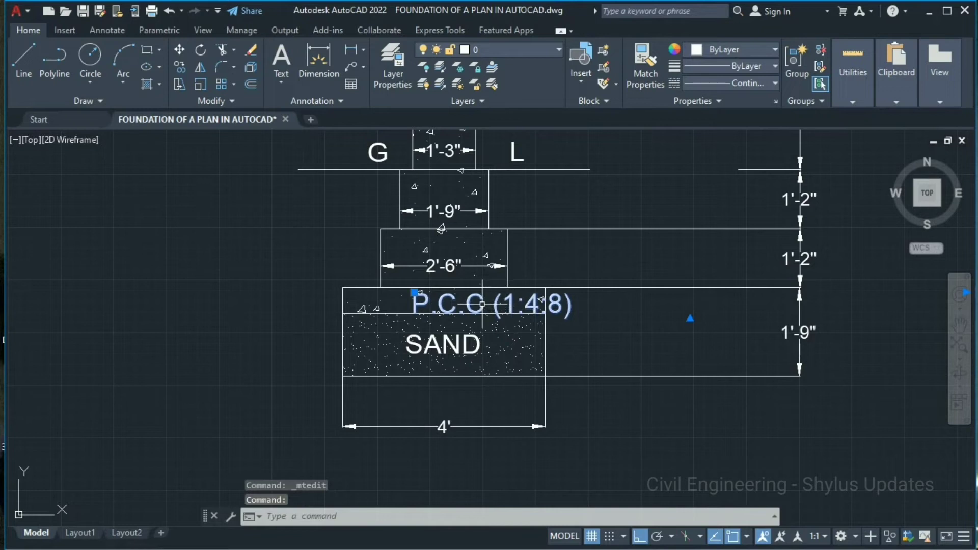
mouse_move(482, 304)
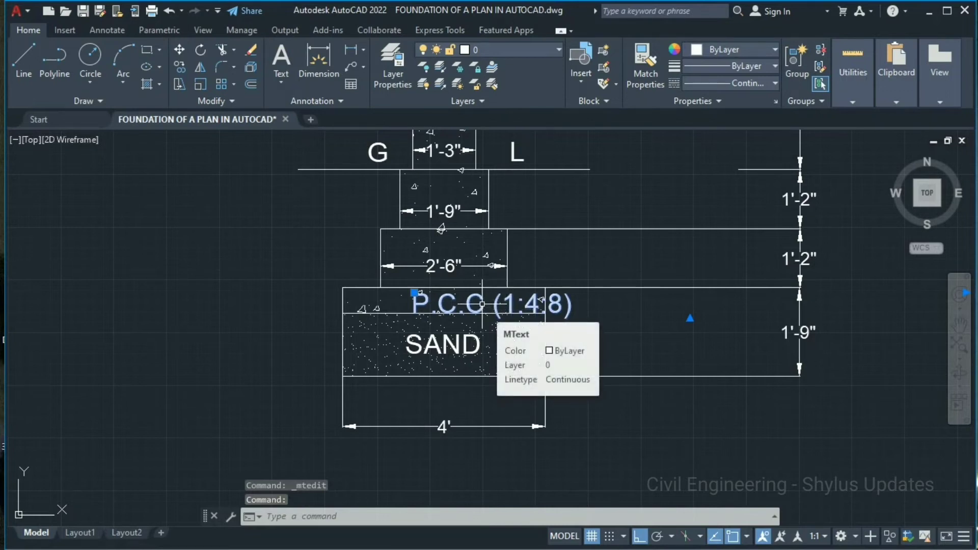
drag(482, 305, 435, 303)
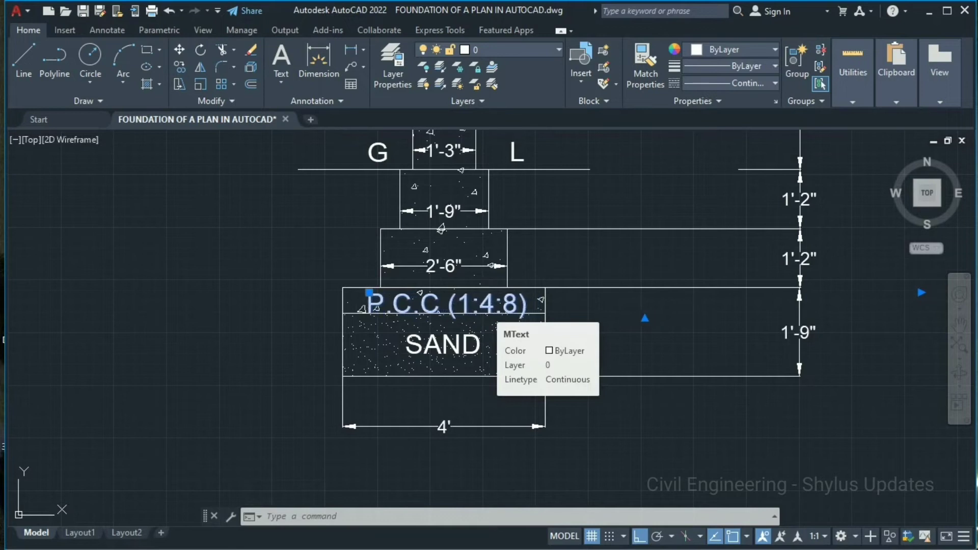
text(sc)
key(Return)
click(443, 304)
scroll(454, 198, up, 3)
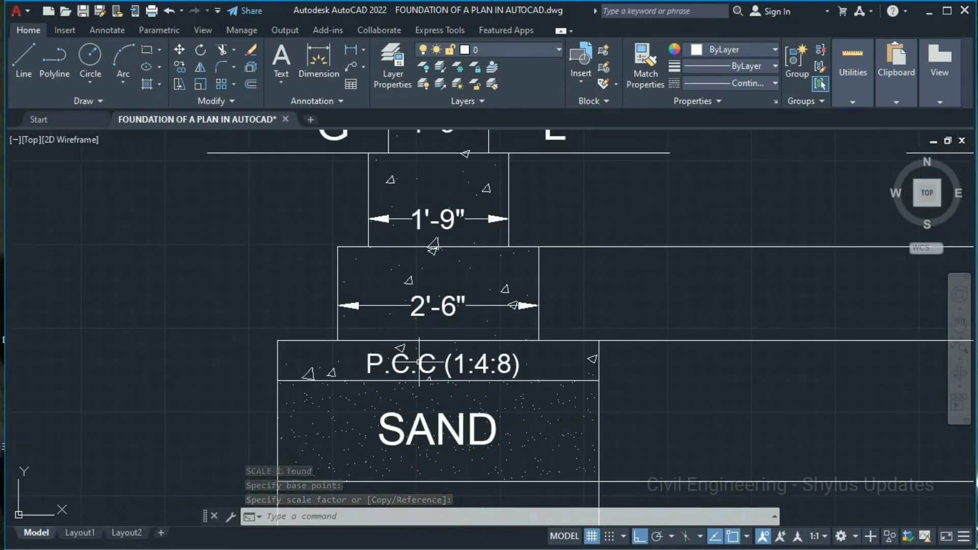
- Copy the P.C.C (1:4:8) label straight up into the 2'-6" wide footing step, above its width dimension
click(419, 361)
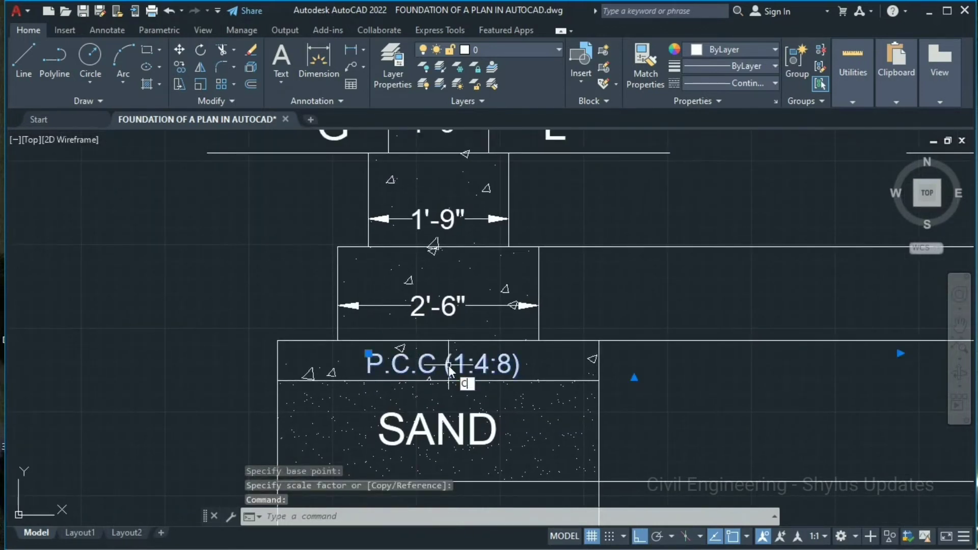
text(co)
key(Return)
click(427, 380)
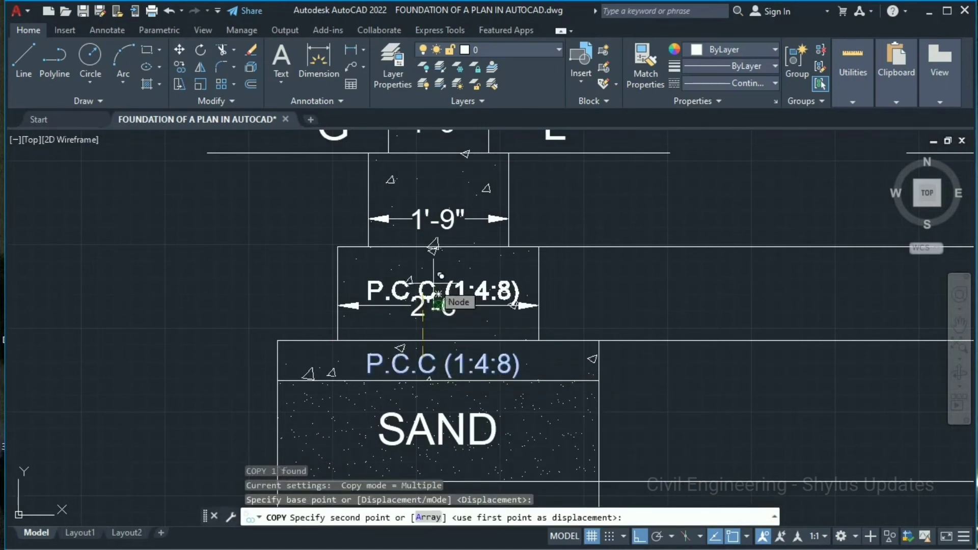
click(425, 277)
key(Escape)
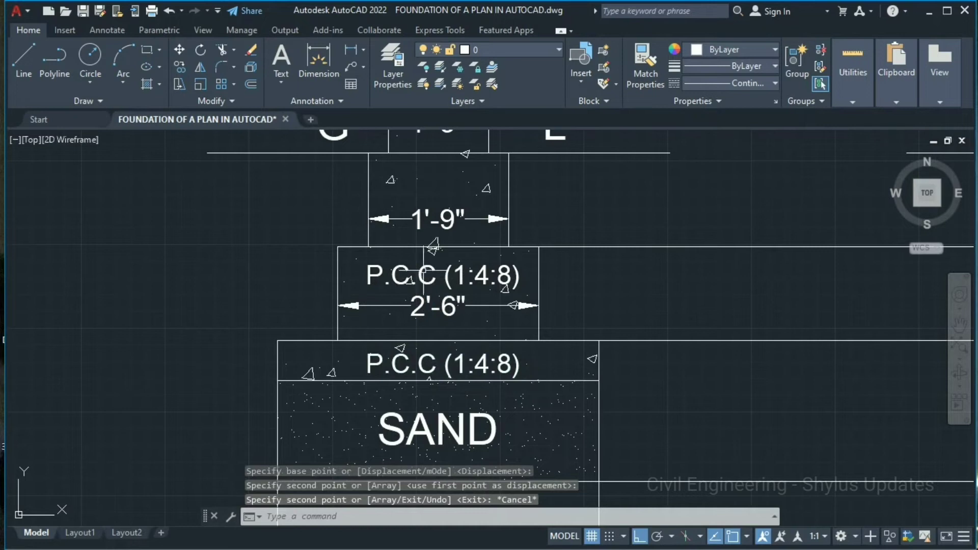
- Change the label in the 2'-6" wide step to R.C.C (1:2:4)
click(443, 275)
double_click(384, 275)
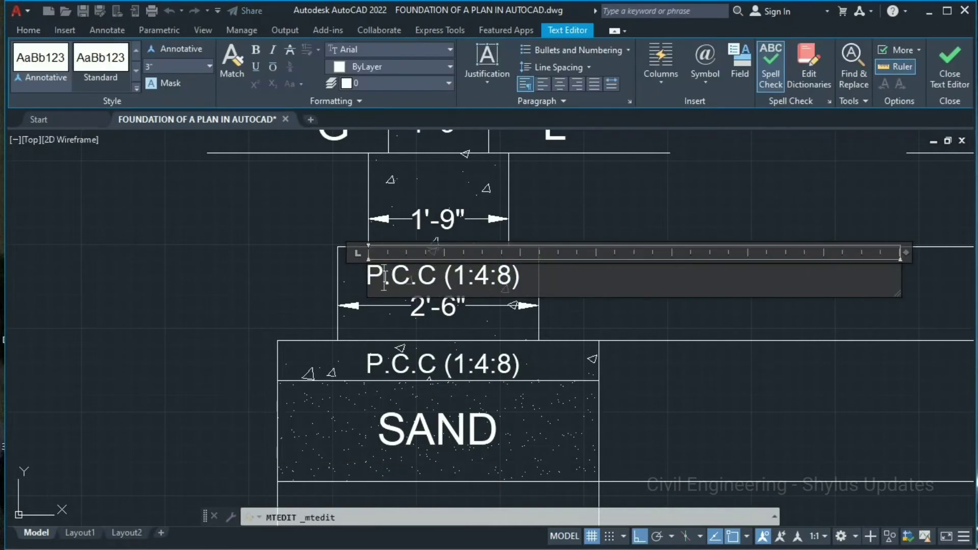
key(BackSpace)
text(R)
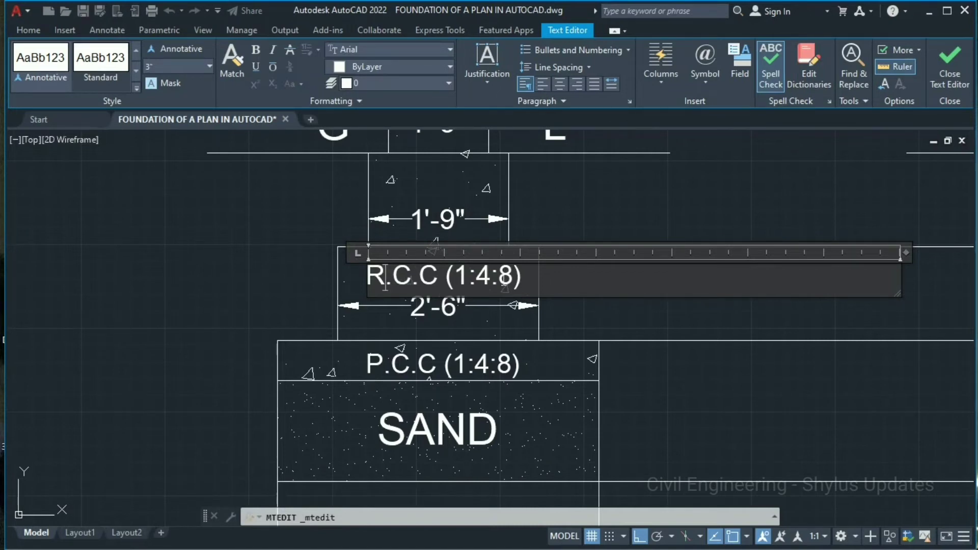
key(BackSpace)
key(BackSpace)
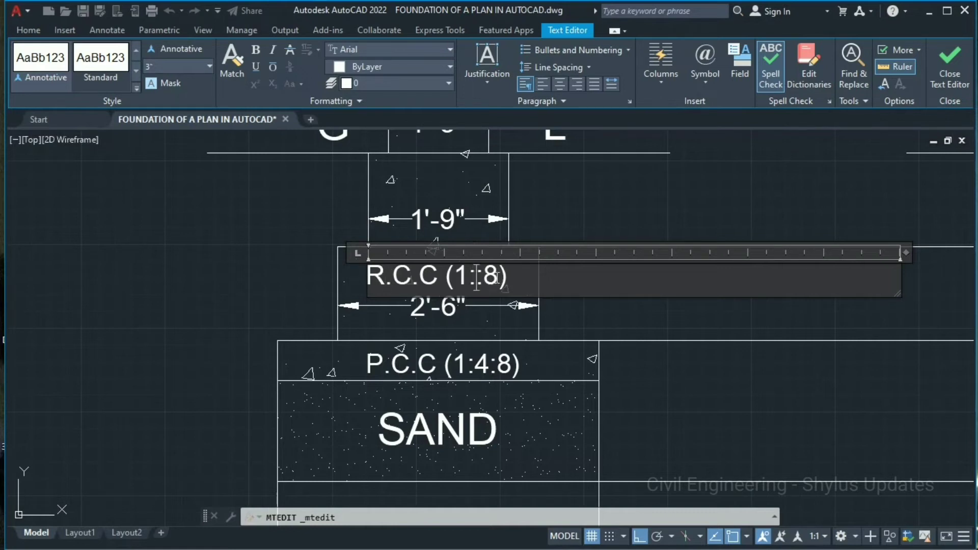
text(2:4)
click(598, 328)
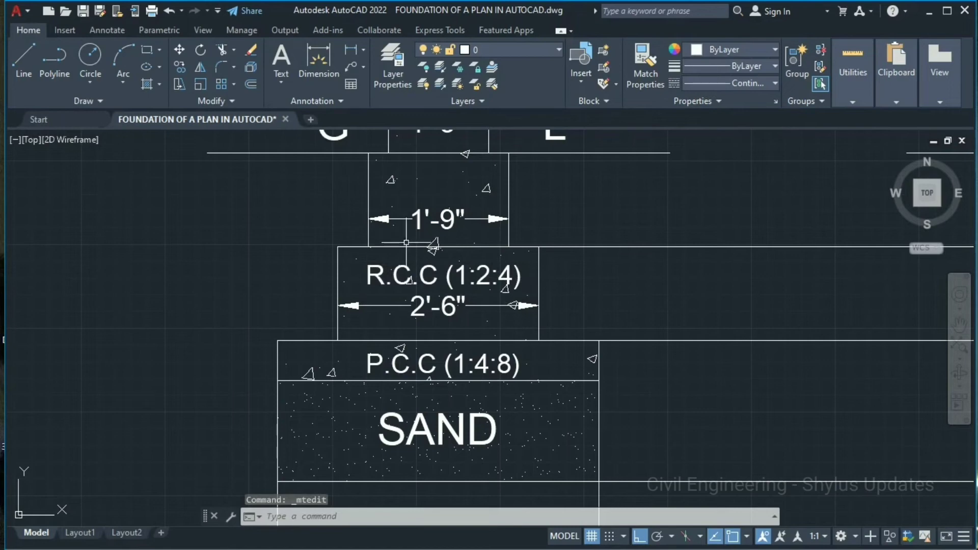
- Trim the ground-level line inside the stem and the line between the 1'-9" and 2'-6" wide steps
scroll(460, 308, down, 1)
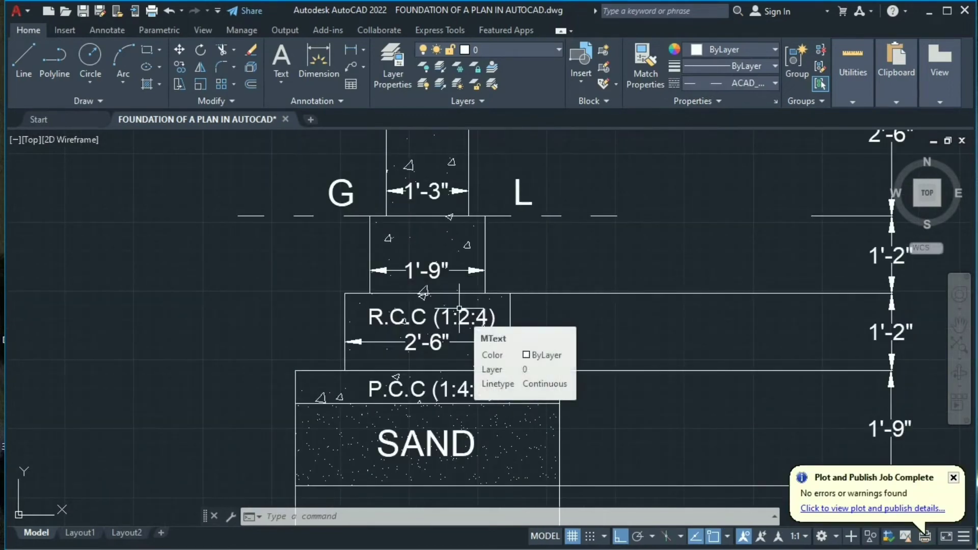
text(TR)
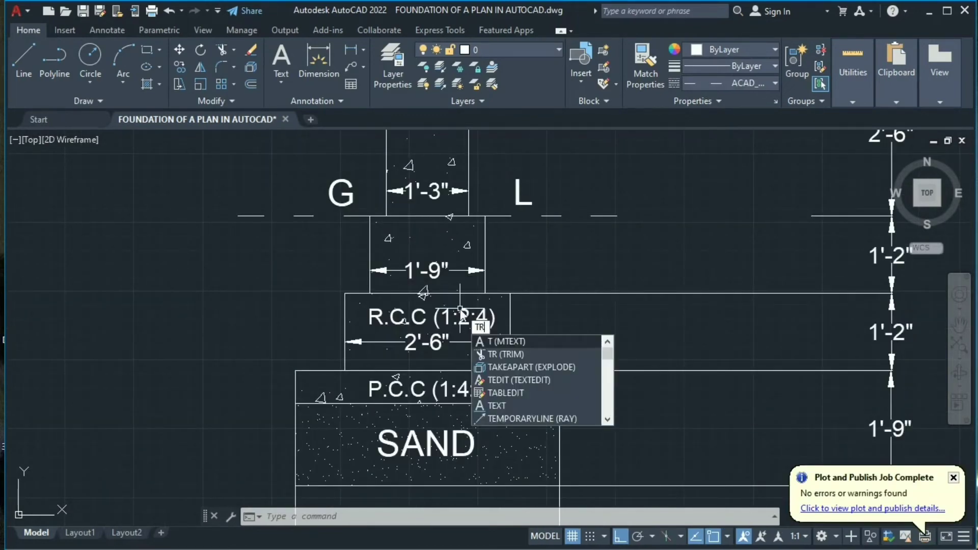
key(Return)
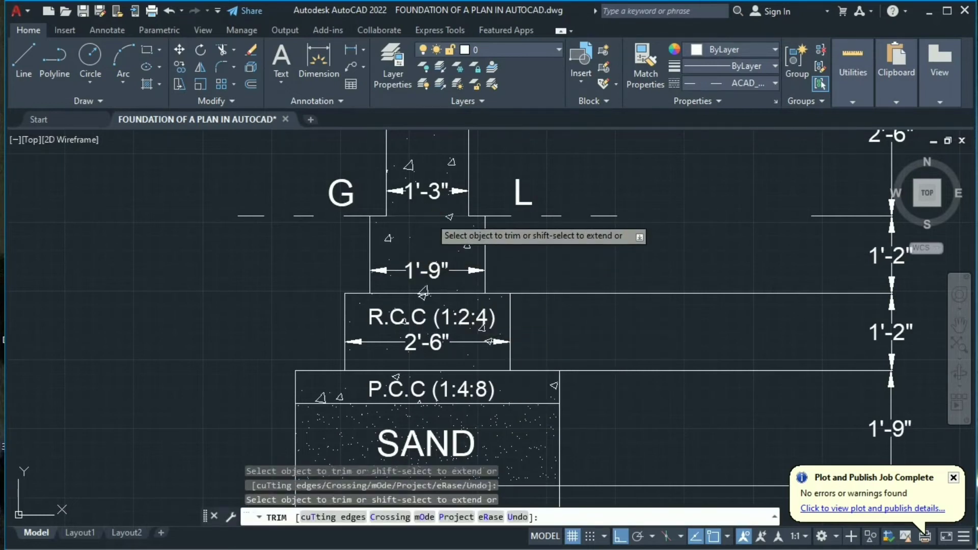
click(418, 215)
click(445, 292)
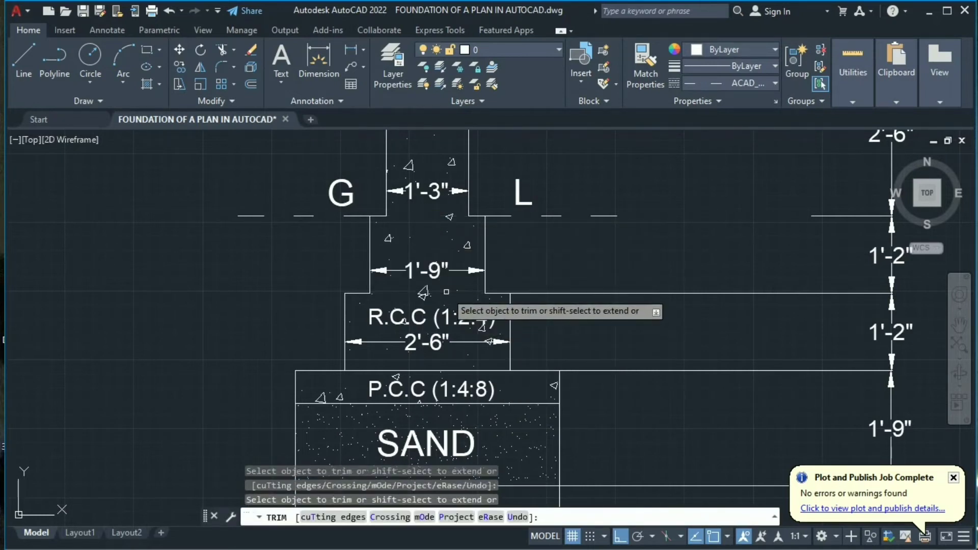
click(435, 298)
- Set up a plot with the AutoCAD PDF (High Quality Print).pc3 plotter, ISO A4 (210.00 x 297.00 MM) paper and portrait orientation
scroll(422, 270, down, 2)
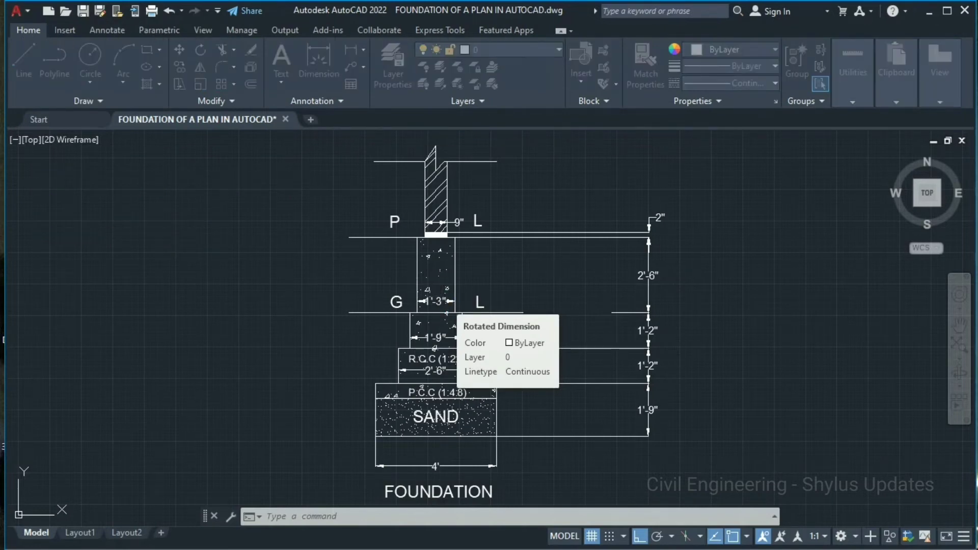
key(ctrl+p)
click(391, 174)
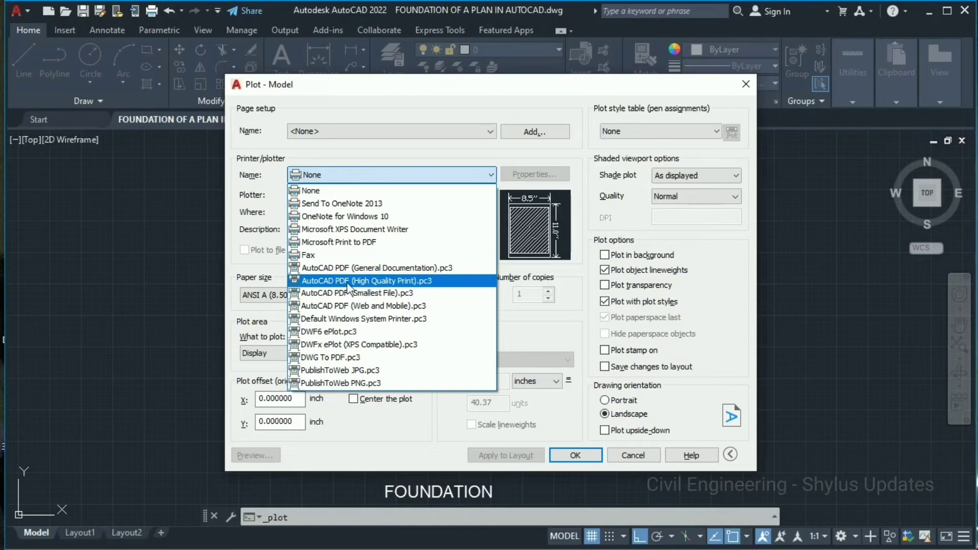
click(383, 286)
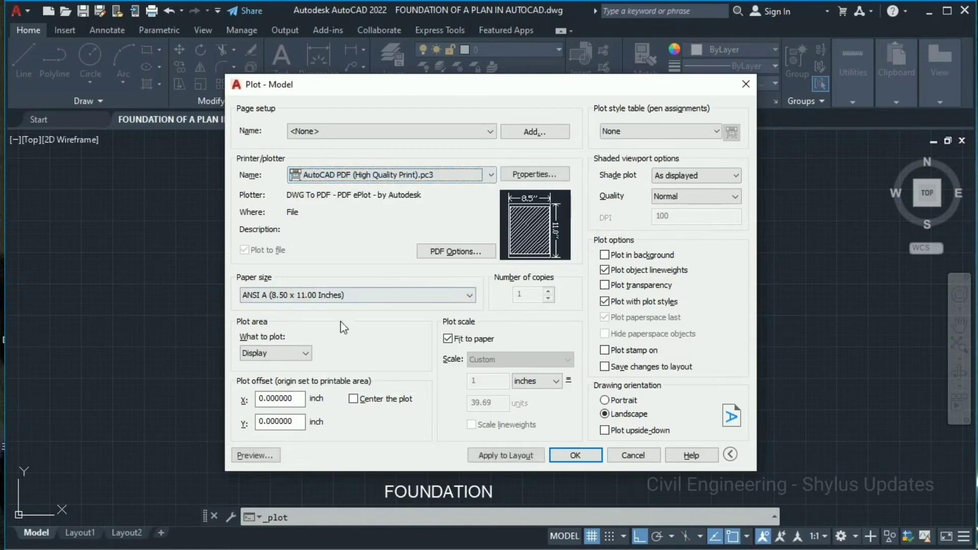
click(357, 295)
drag(472, 169, 473, 173)
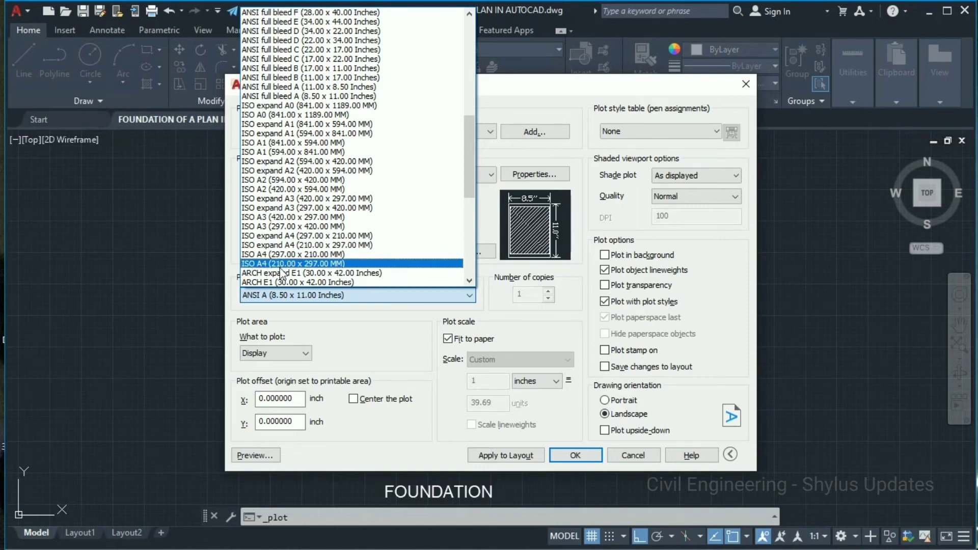
click(326, 264)
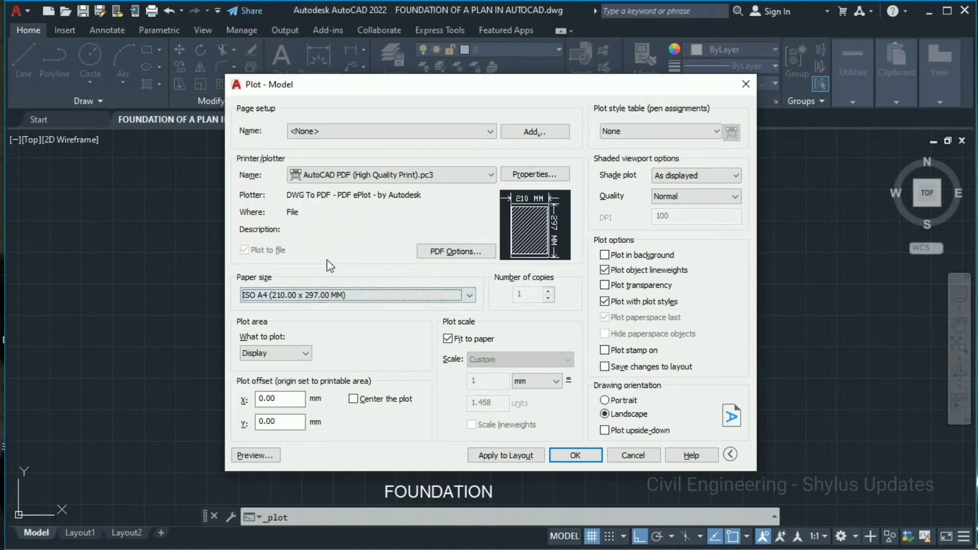
click(614, 401)
- Plot a window around the whole foundation section with its title and save it as the PDF FOUNDATION OF A PLAN IN AUTOCAD-Model in Documents
click(285, 353)
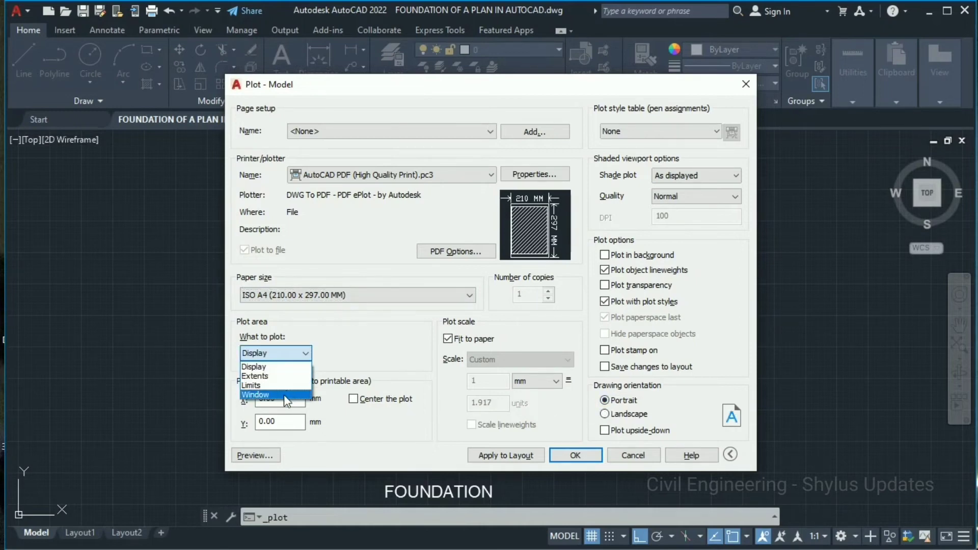
click(272, 398)
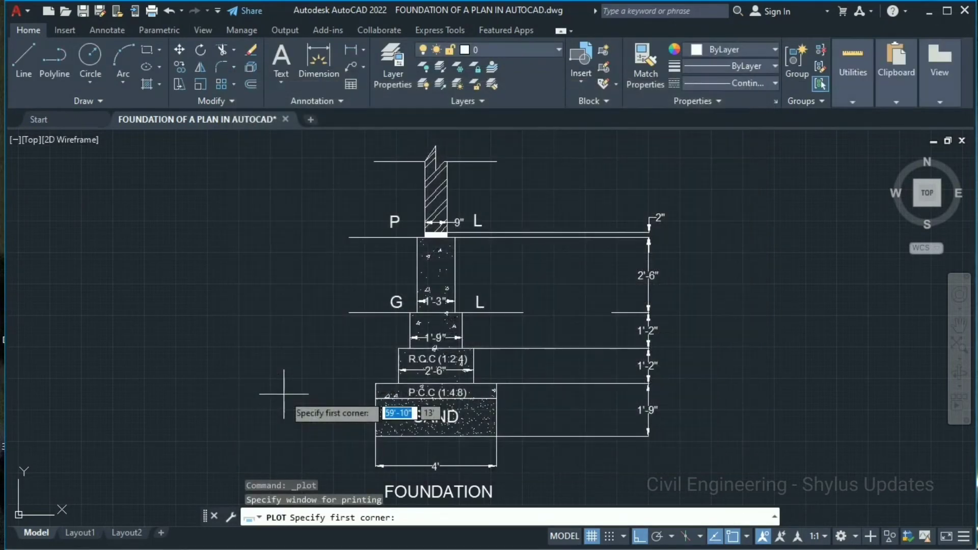
click(305, 138)
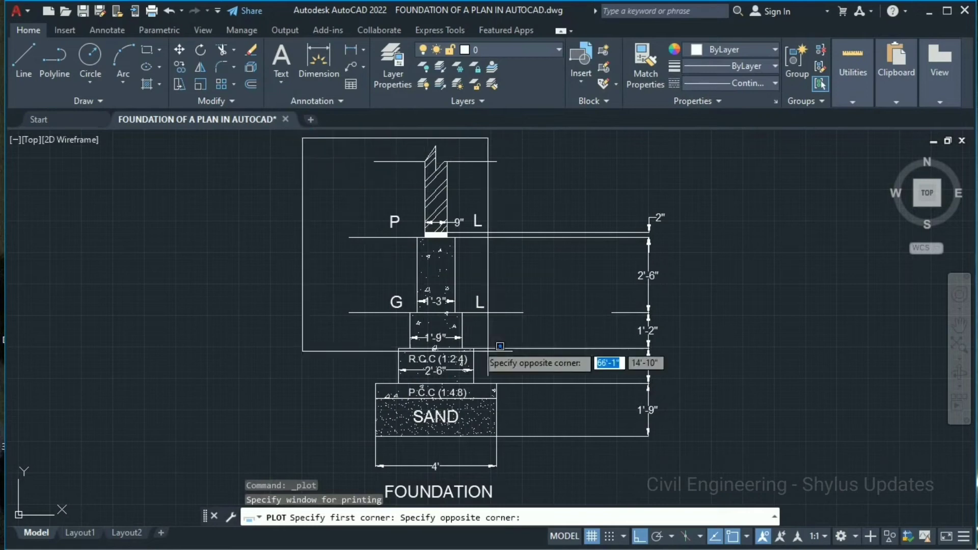
scroll(658, 476, down, 2)
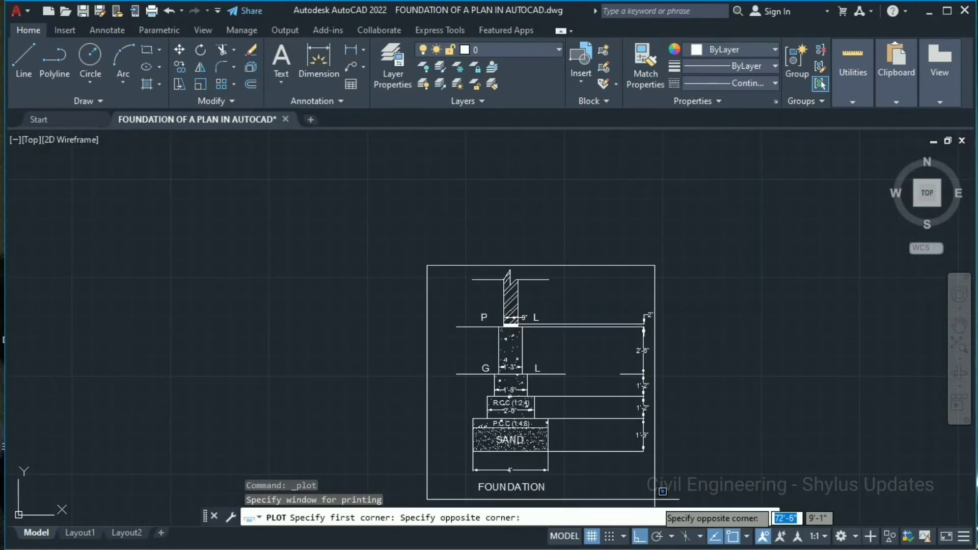
click(660, 494)
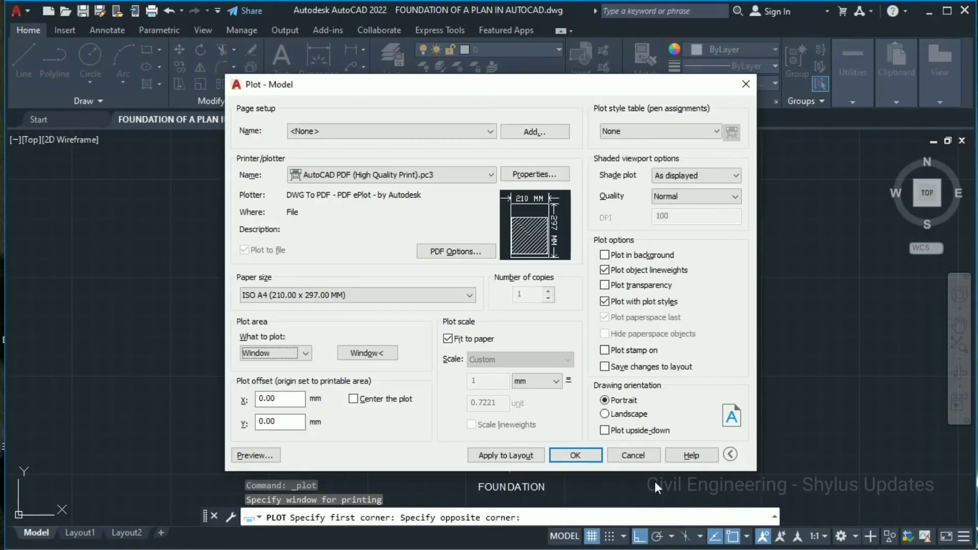
click(573, 455)
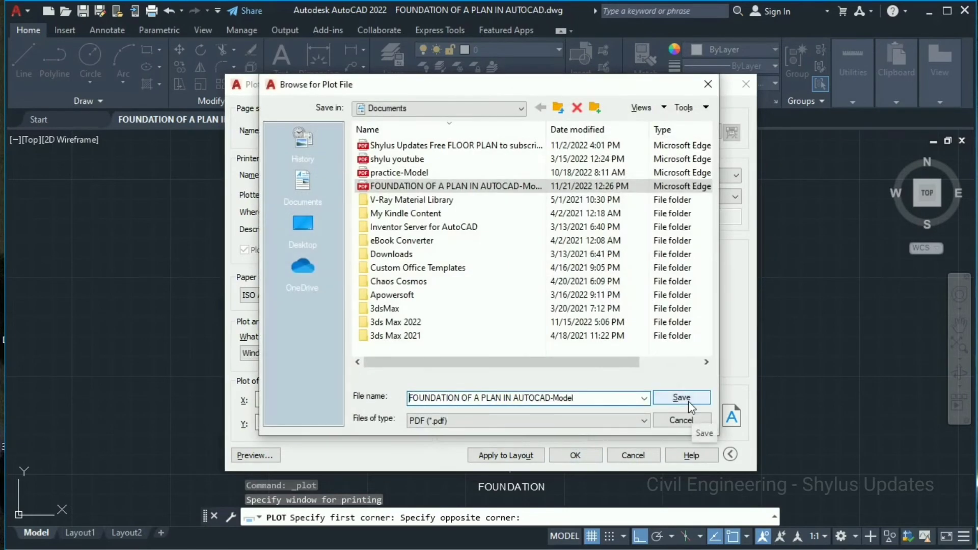
click(682, 397)
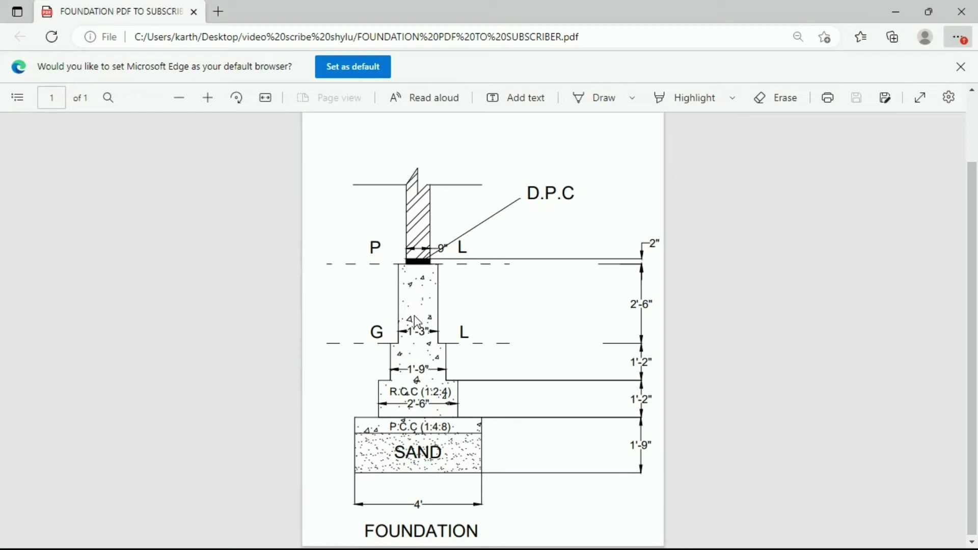
- Examine the foundation section in the PDF, from the wall break and D.P.C label down to the sand layer and title
scroll(414, 316, down, 1)
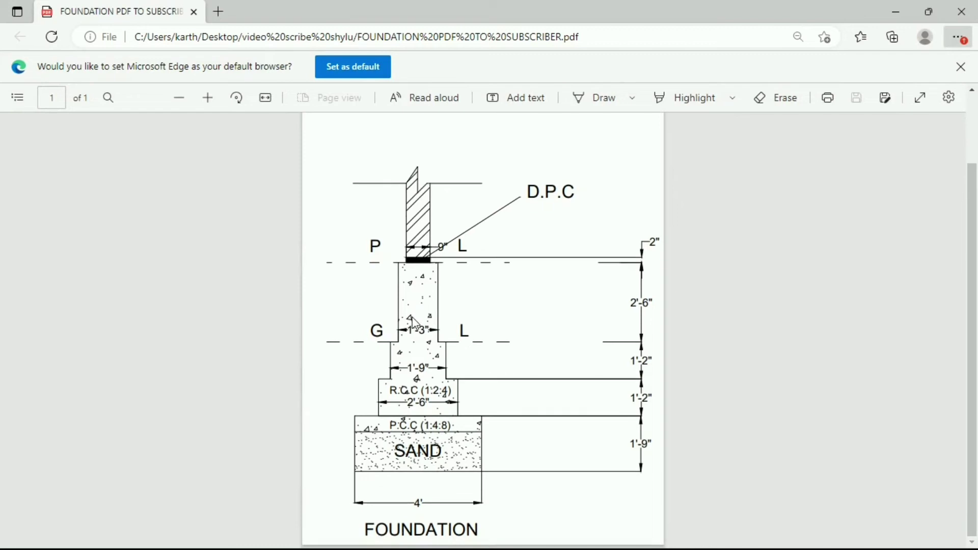
ctrl+scroll(414, 321, up, 1)
scroll(405, 393, down, 3)
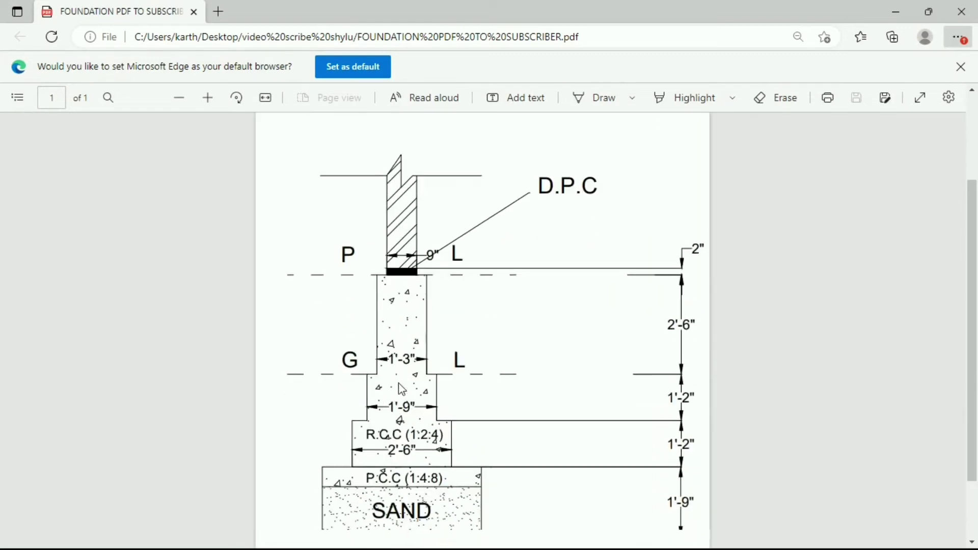
scroll(482, 330, down, 3)
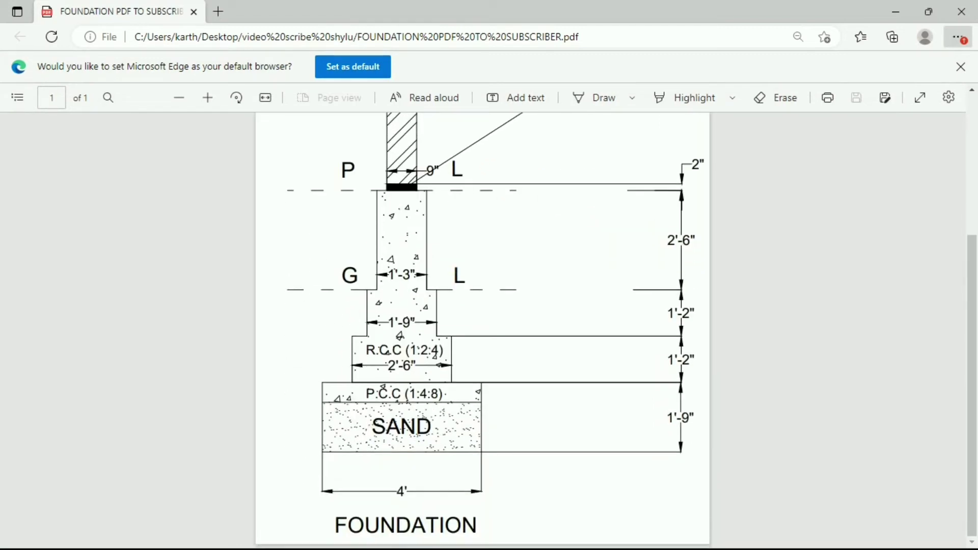
scroll(483, 331, up, 3)
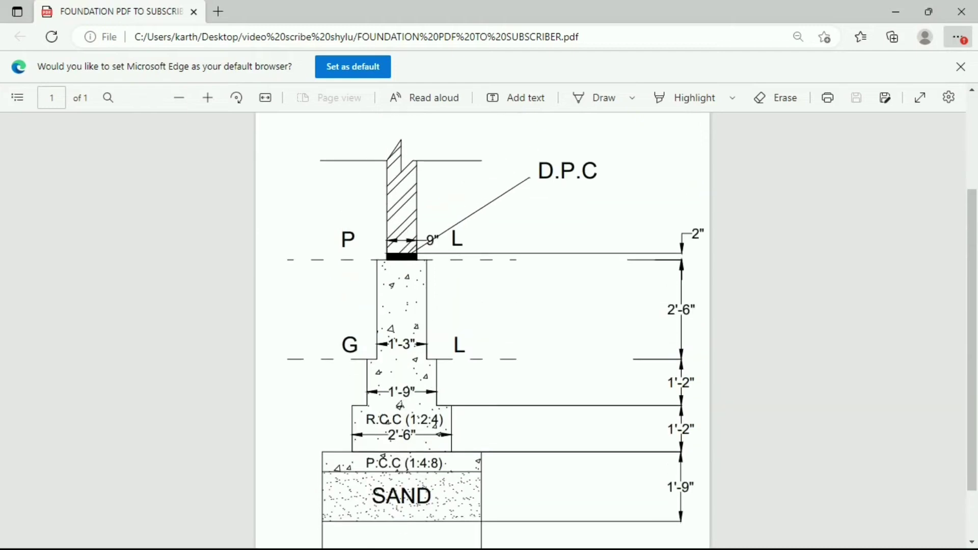
scroll(483, 330, down, 3)
scroll(483, 331, up, 3)
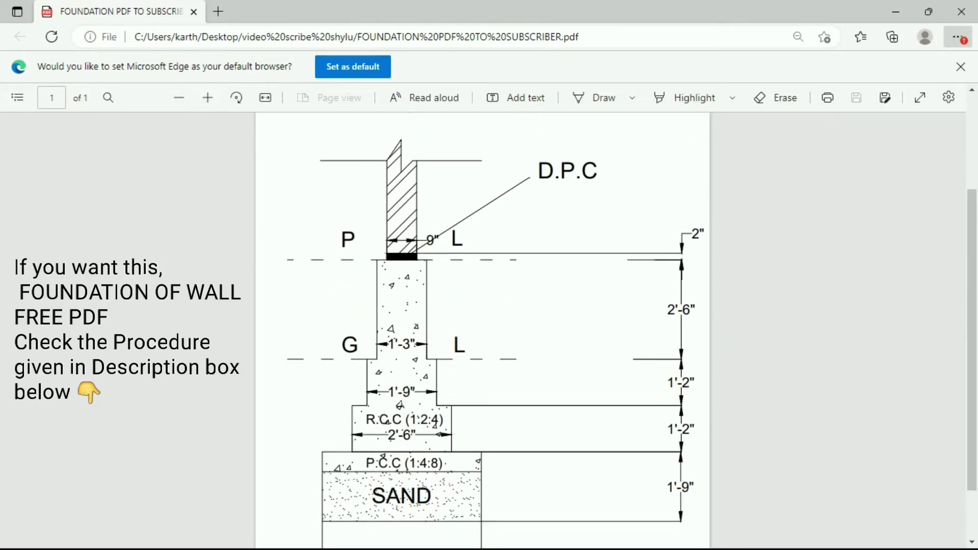
scroll(483, 330, down, 3)
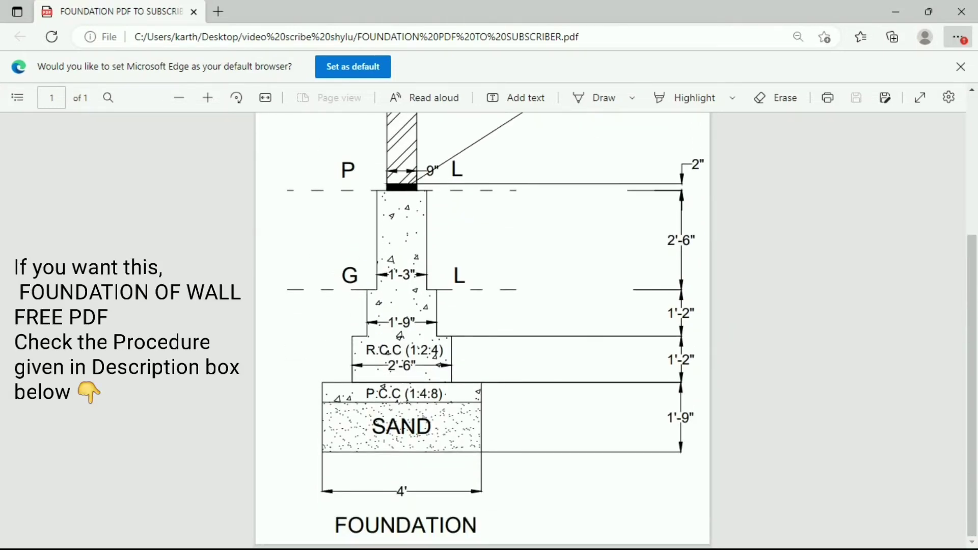
scroll(422, 379, up, 6)
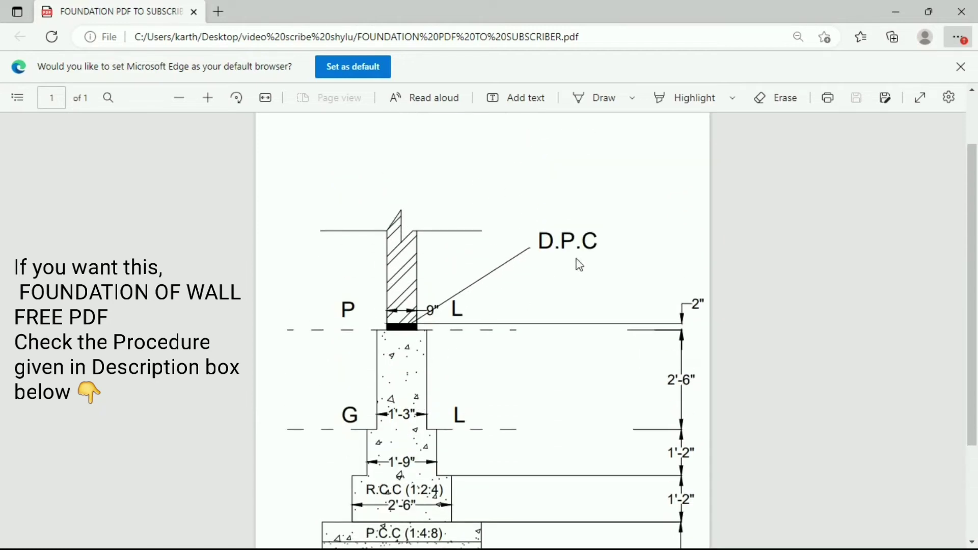
scroll(461, 337, down, 6)
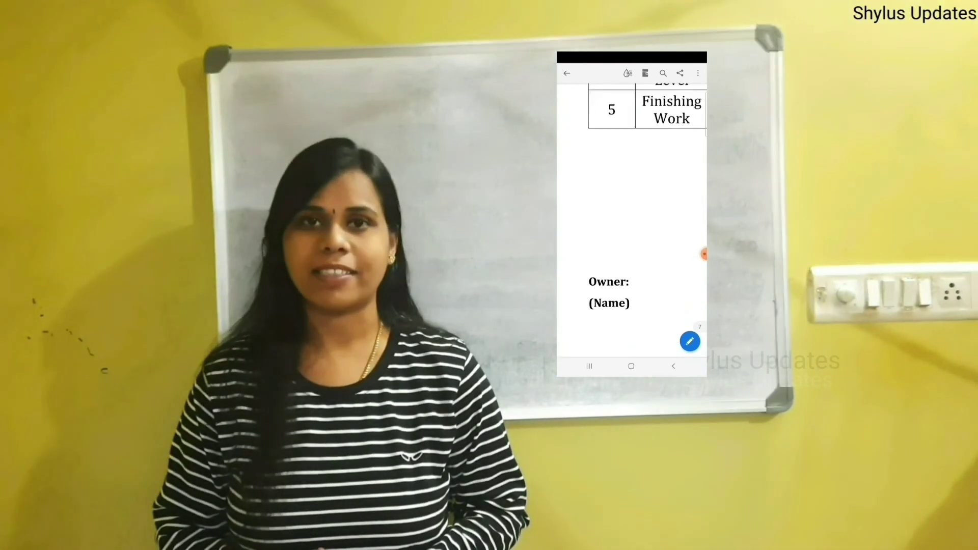
scroll(632, 270, right, 2)
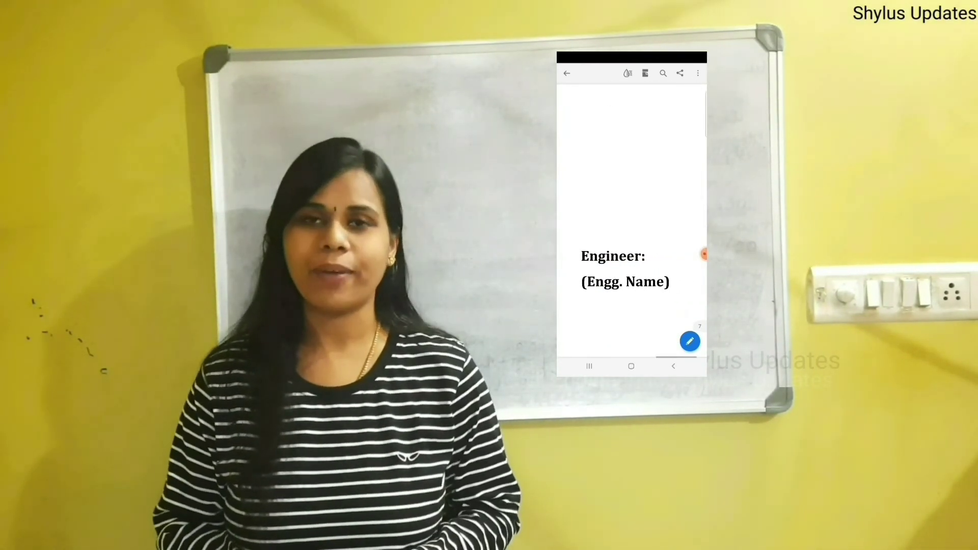